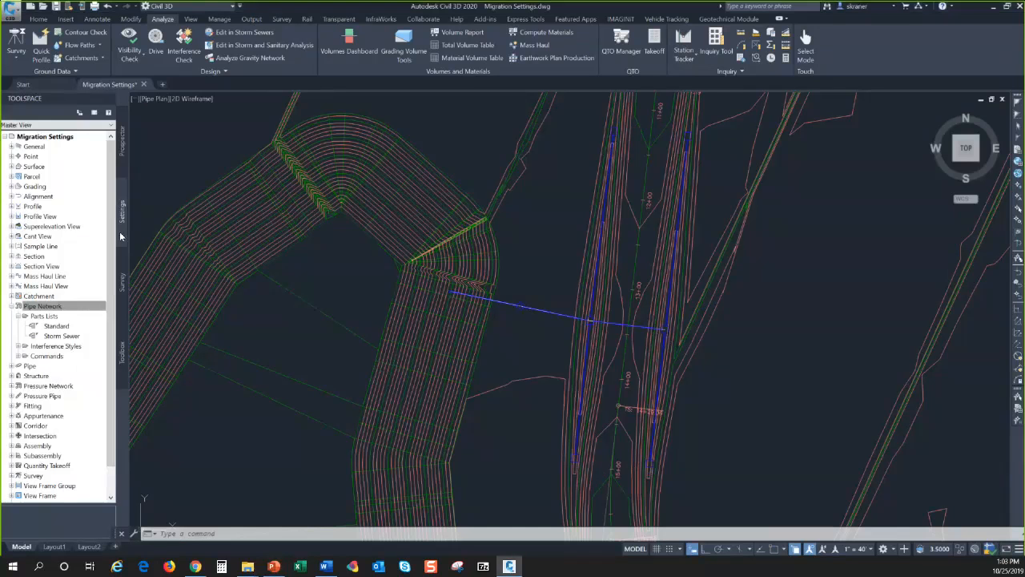
Open the Storm Sewer network parts list for editing and review the sizes in its Concrete Pipe and Corrugated HDPE Pipe families
click(36, 20)
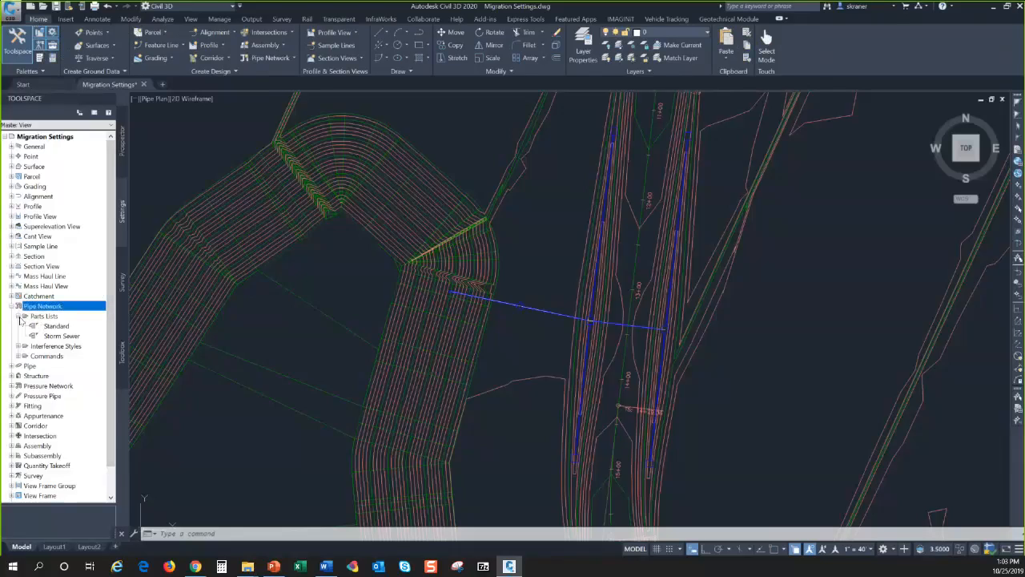
right_click(69, 336)
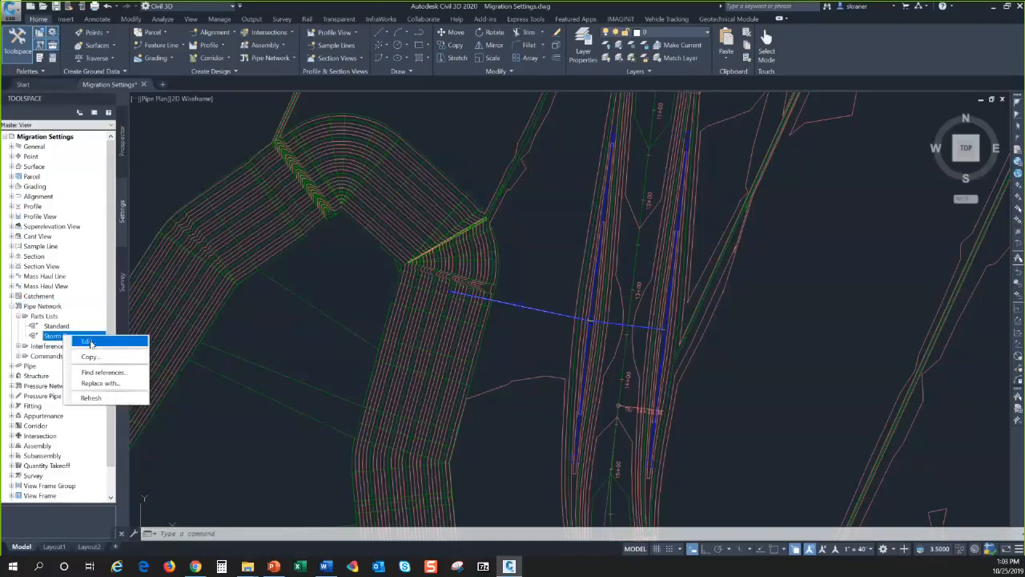
click(88, 342)
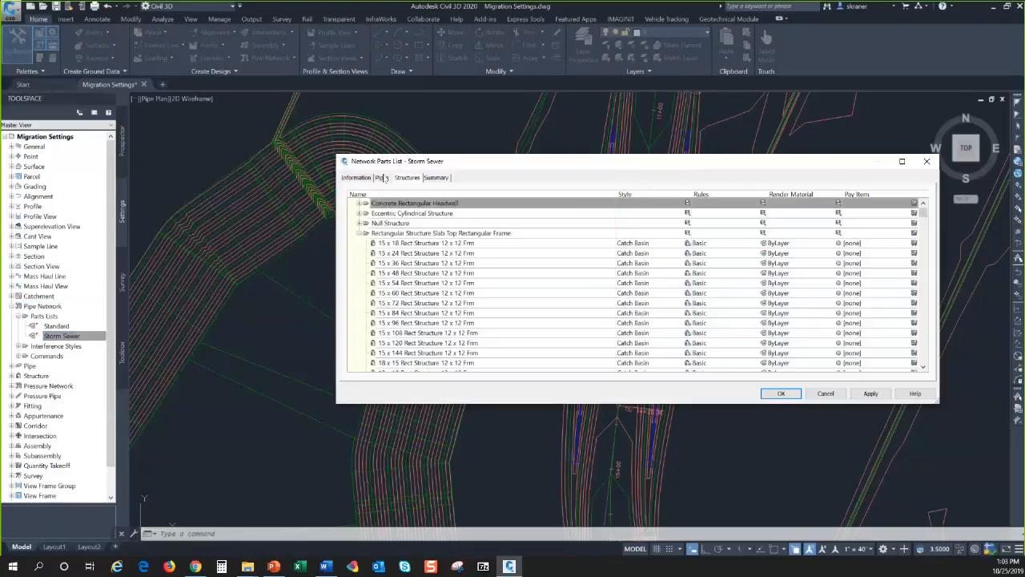
click(382, 178)
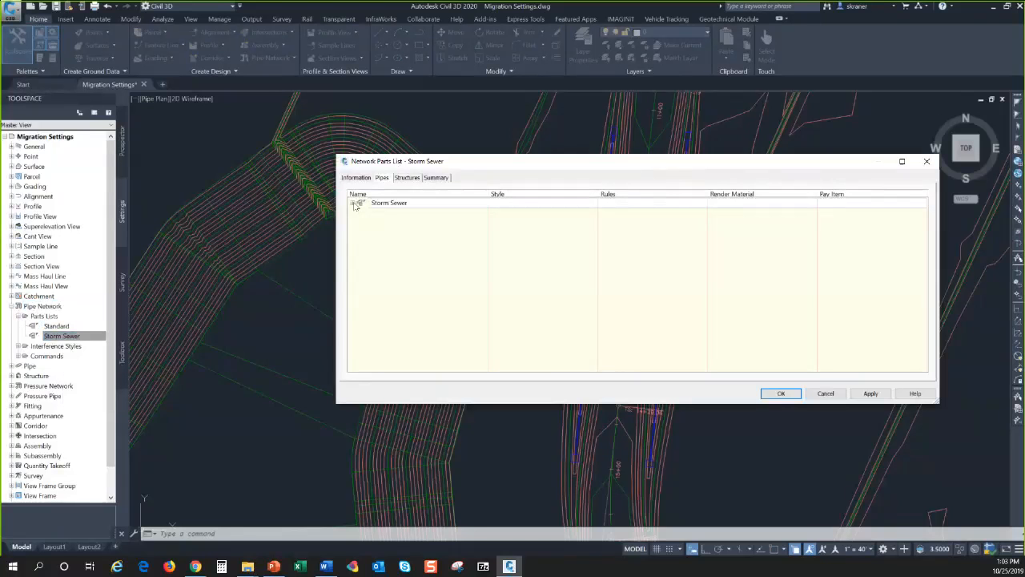
click(355, 203)
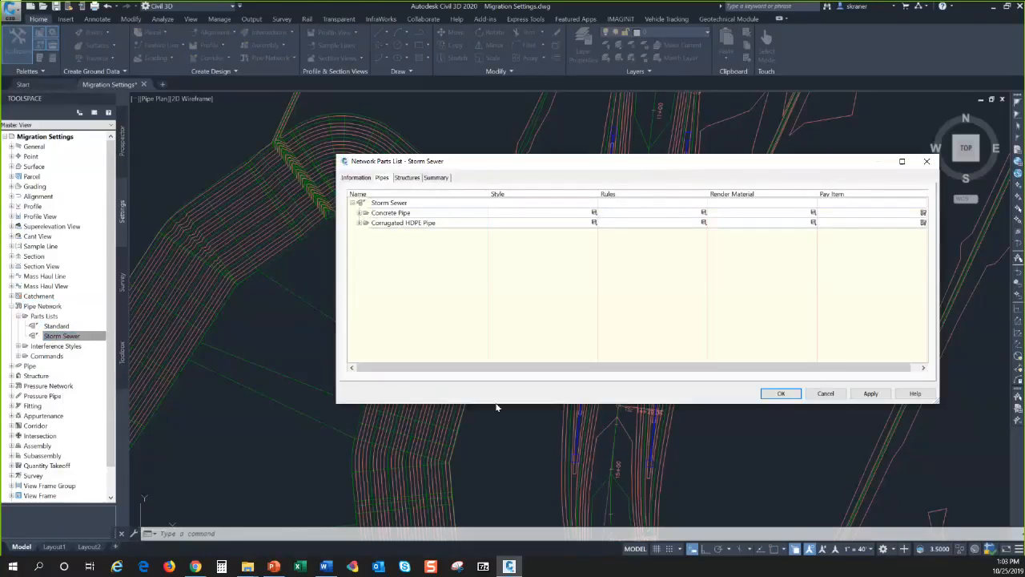
click(359, 213)
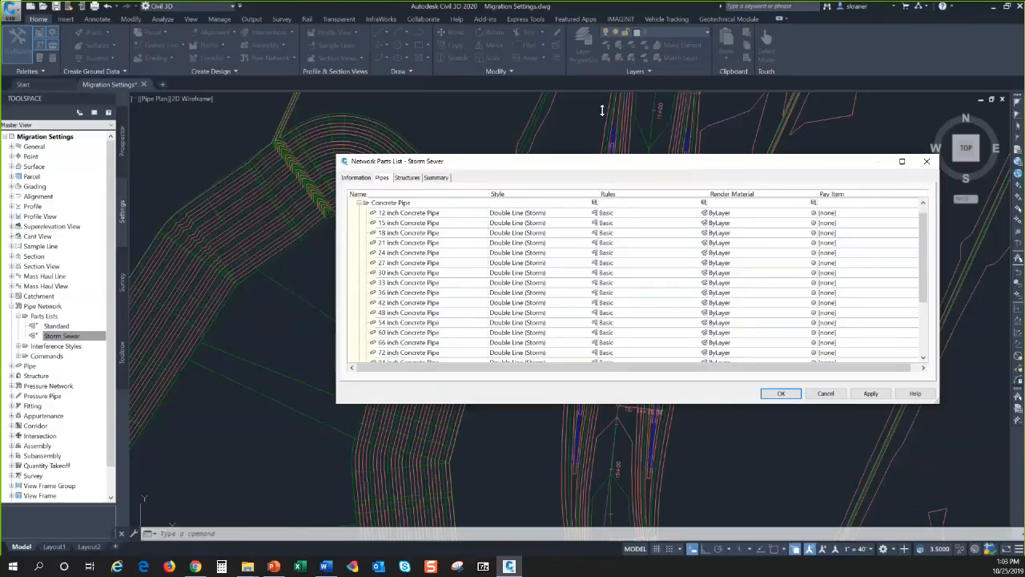
drag(616, 88, 615, 89)
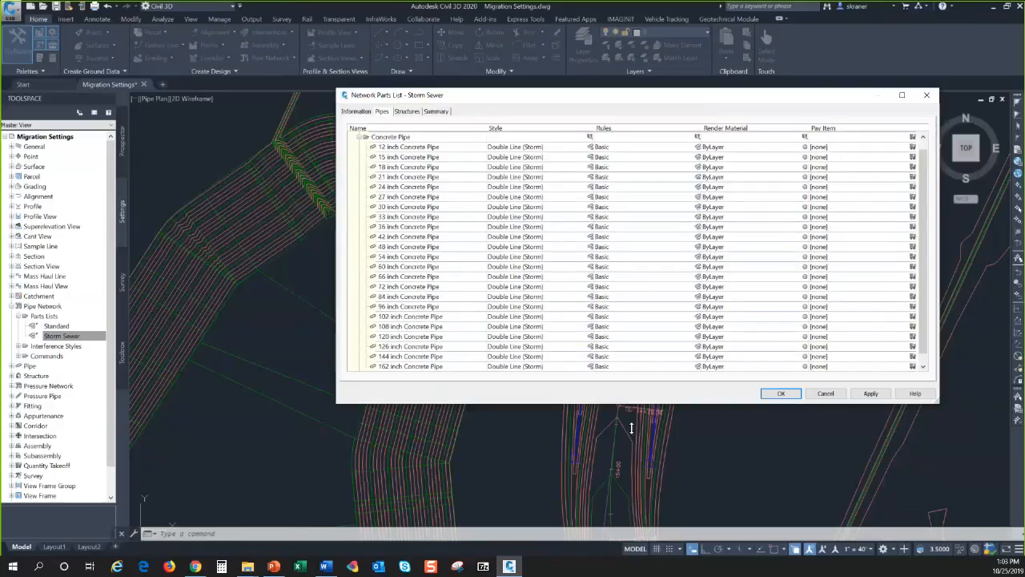
drag(644, 465, 644, 463)
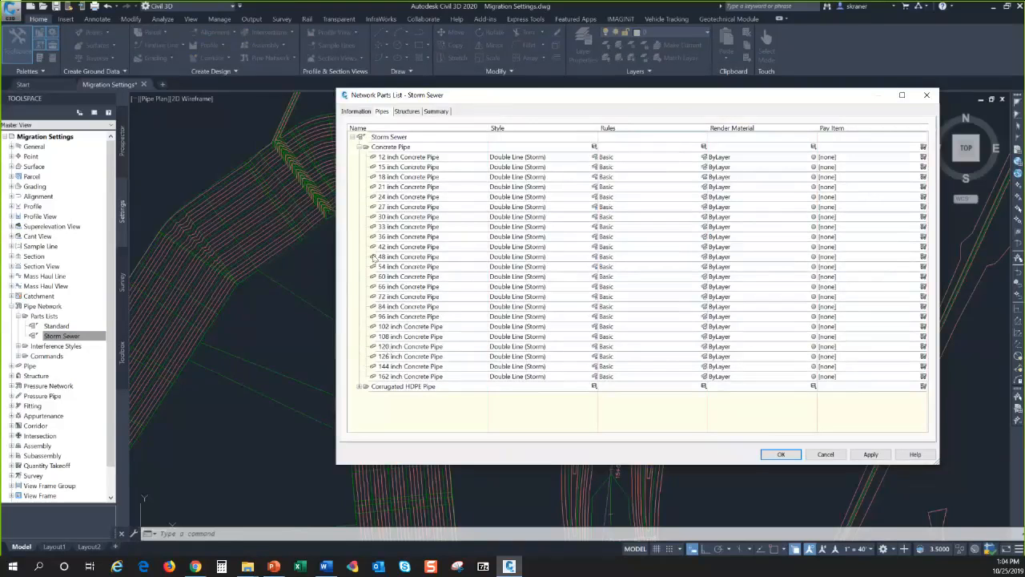
click(359, 148)
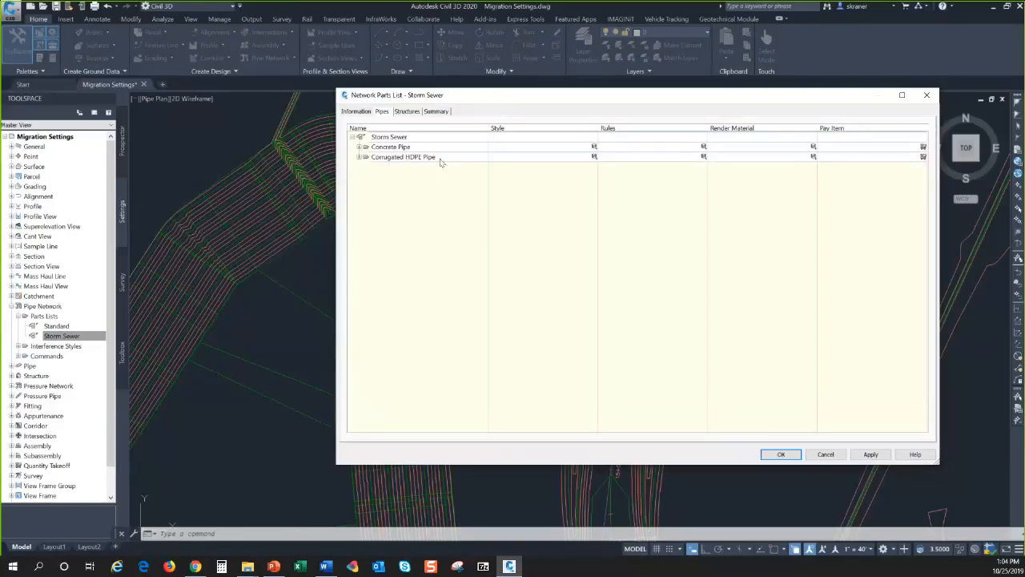
click(358, 157)
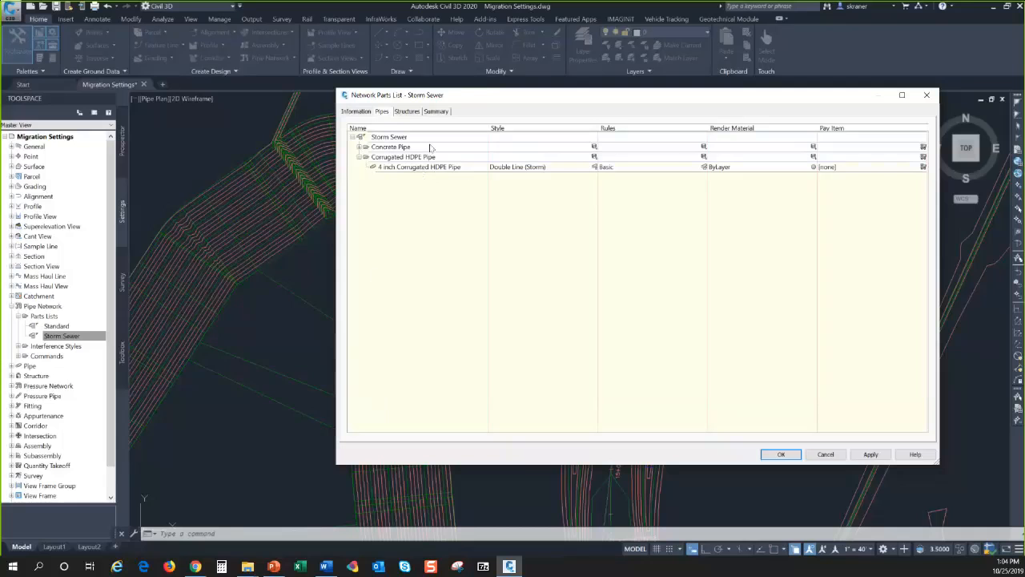
Review the structure families of the Storm Sewer parts list, examining the sizes under Concrete Rectangular Headwall
click(407, 111)
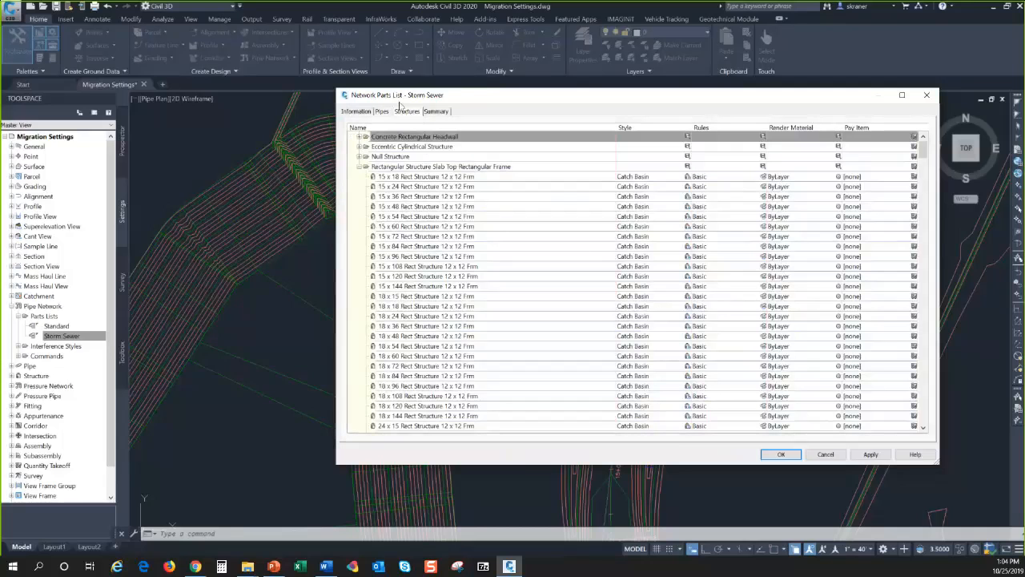
click(362, 168)
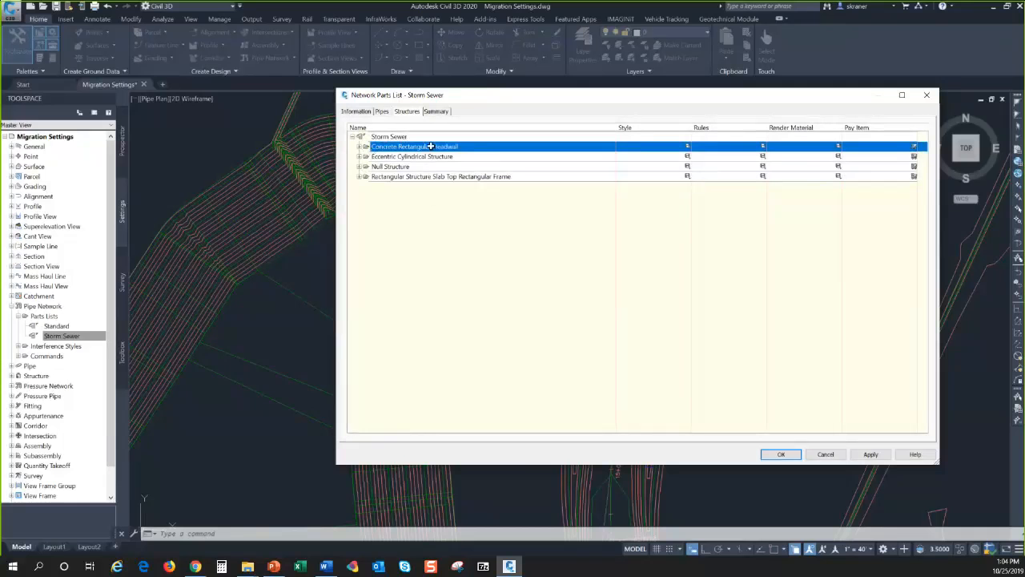
click(360, 147)
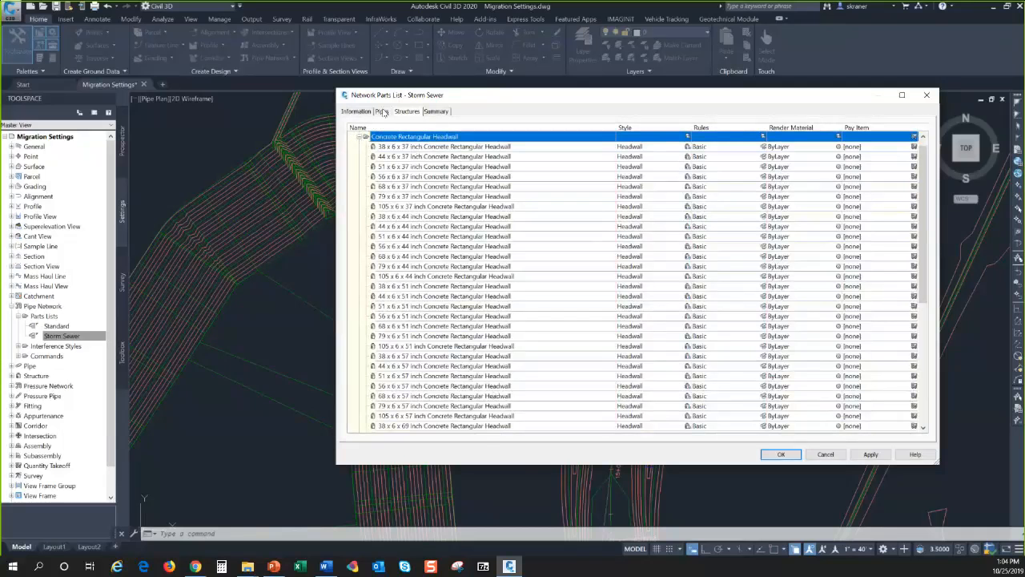
click(359, 138)
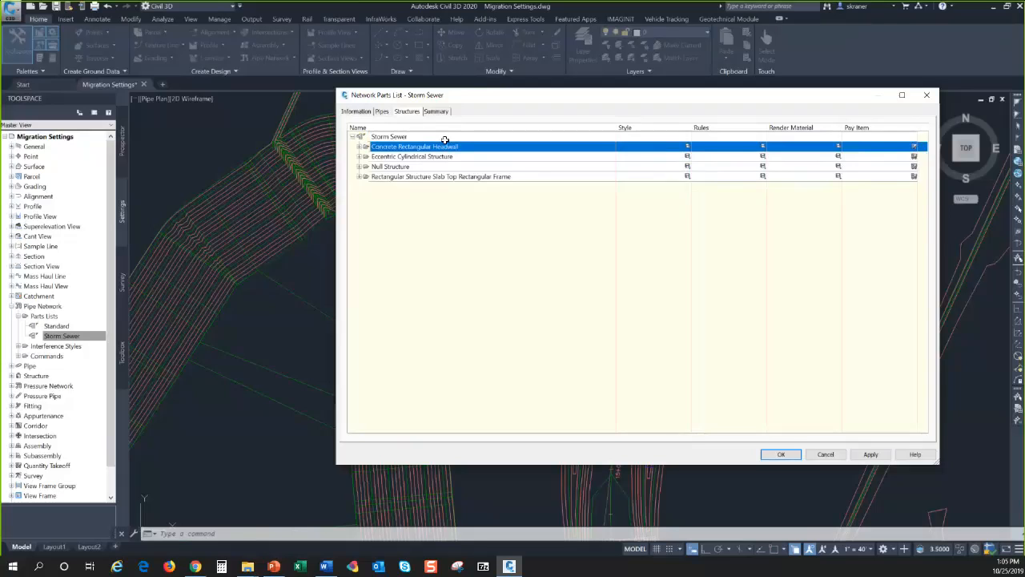
click(359, 147)
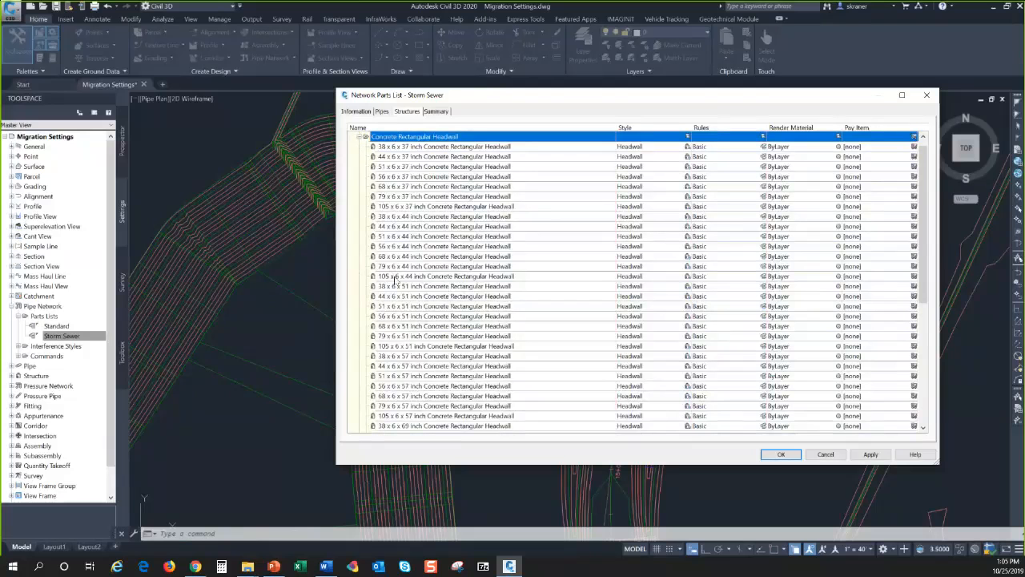
click(361, 138)
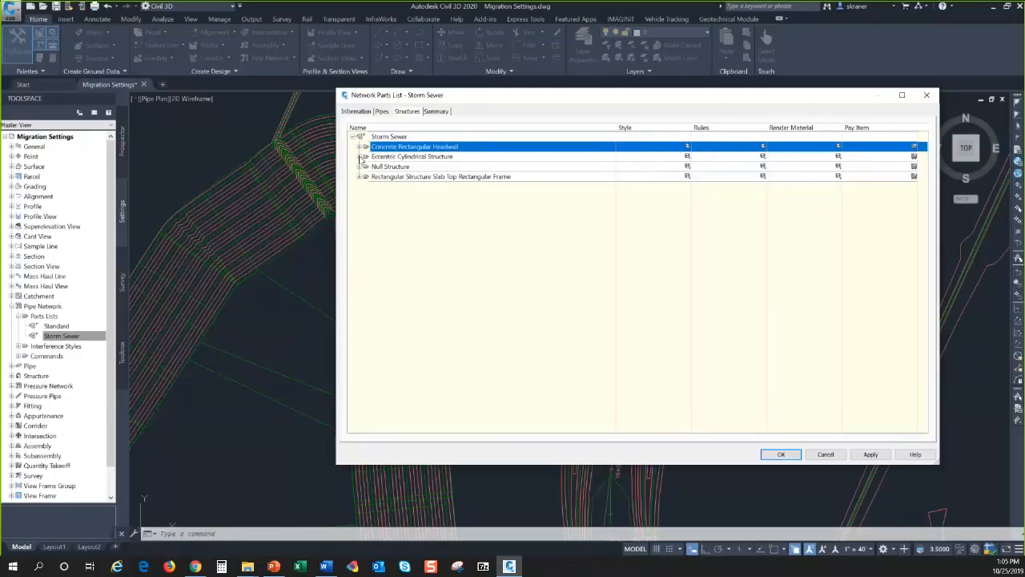
Examine the Eccentric Cylindrical and Rectangular Slab Top structure sizes, and close the parts list without saving
click(360, 157)
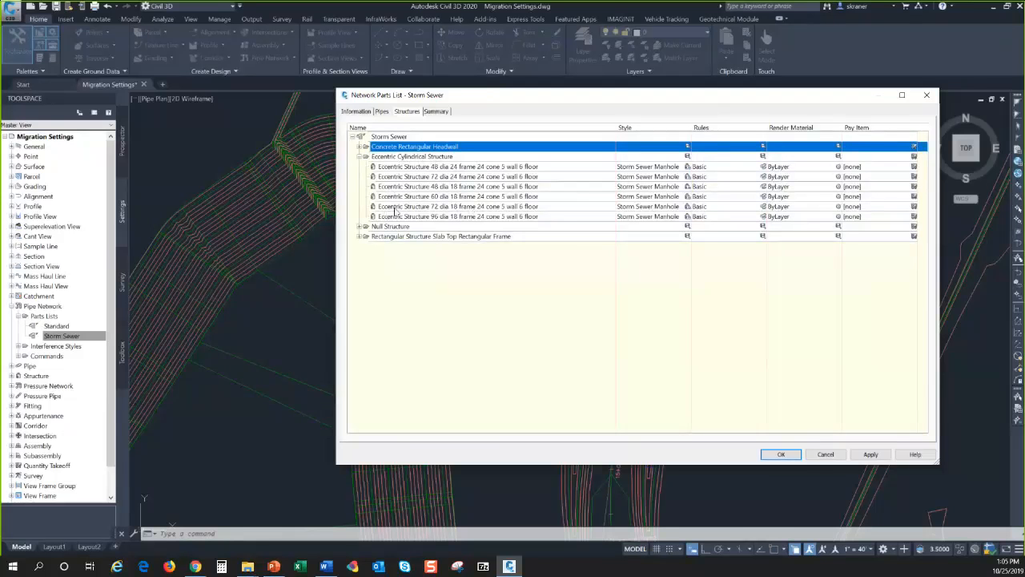
click(360, 157)
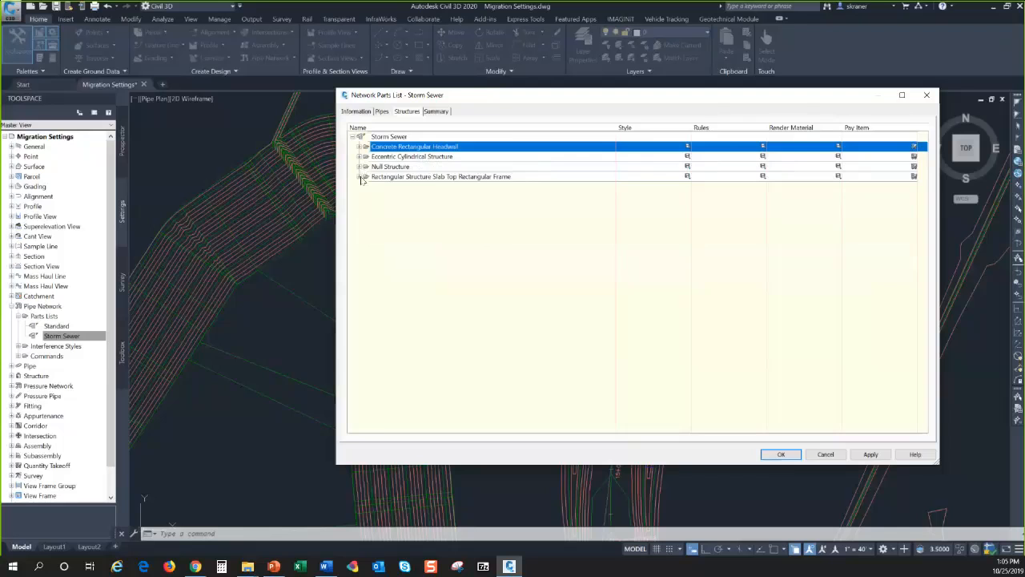
click(361, 177)
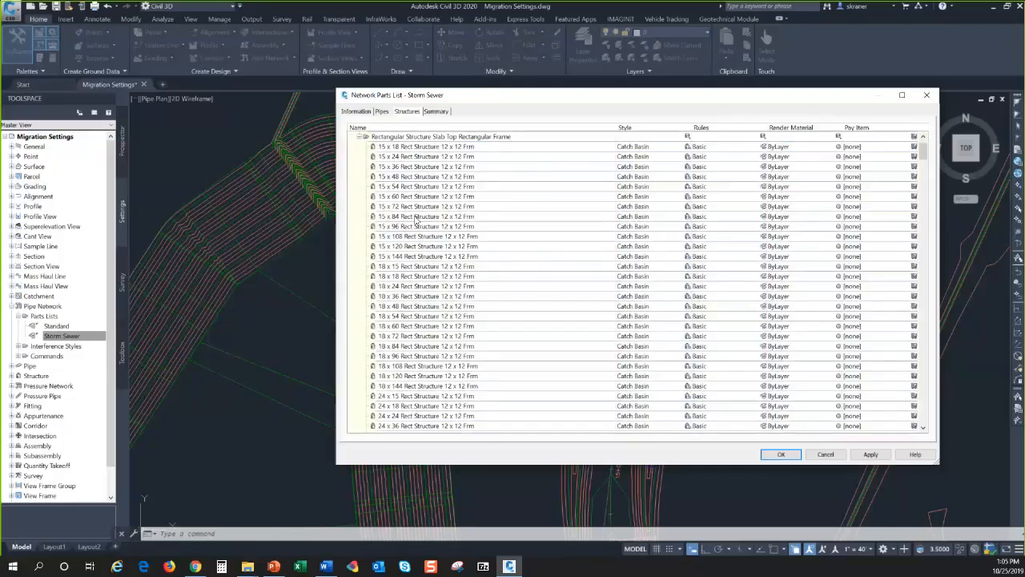
click(362, 137)
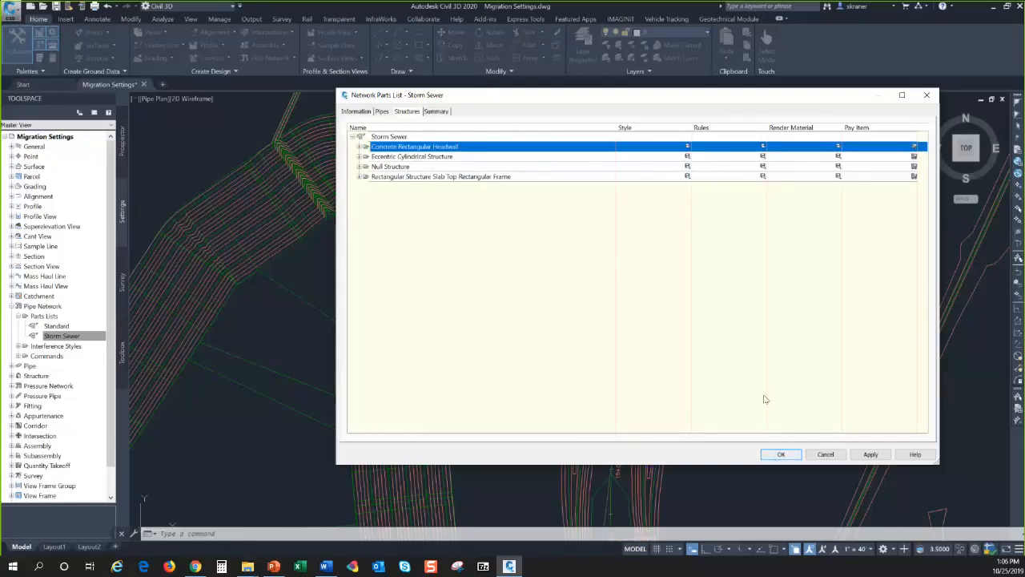
click(826, 455)
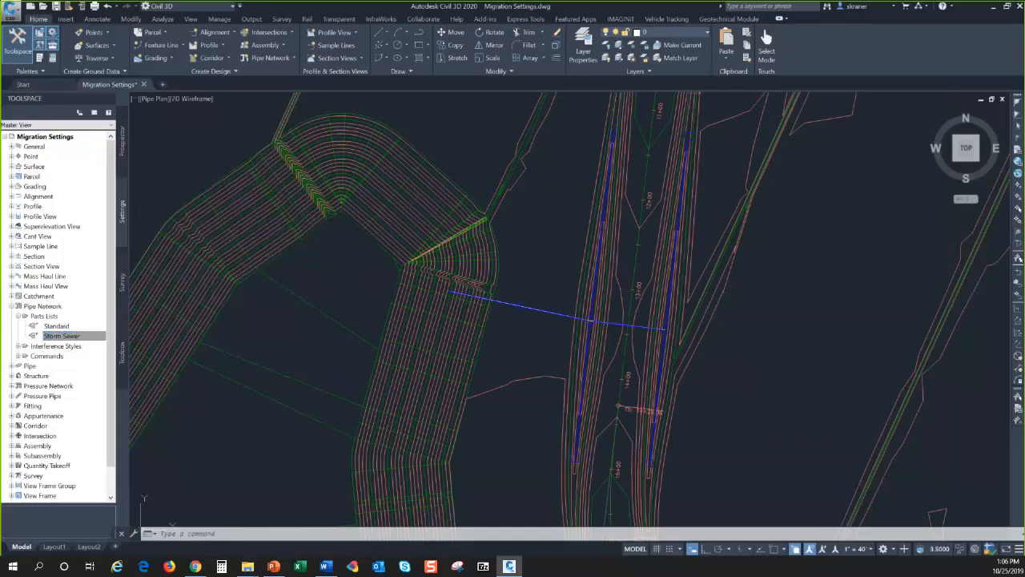
Check which parts list is assigned in the network properties of the blue storm pipe's network, and close them unchanged
click(520, 306)
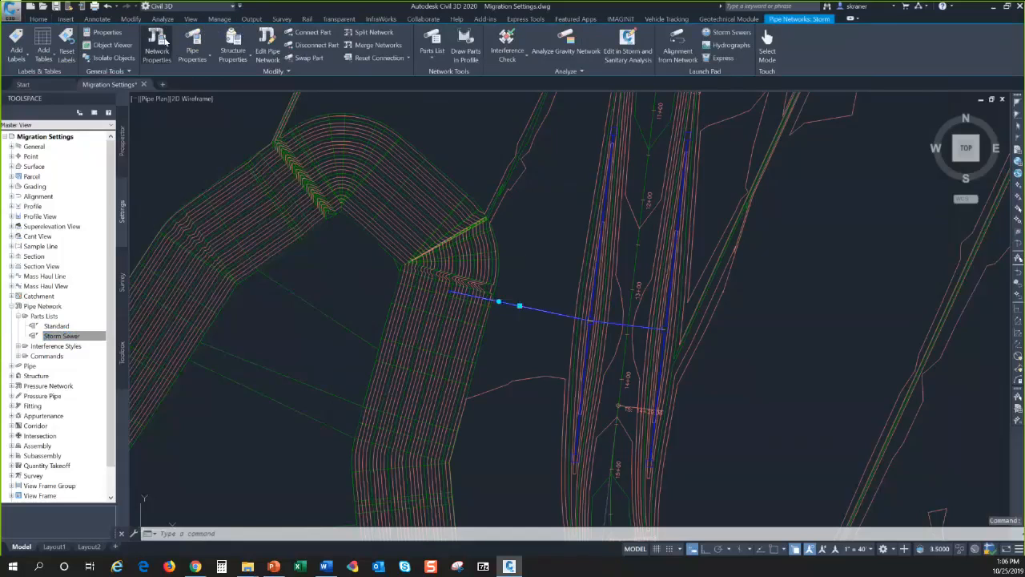
click(157, 45)
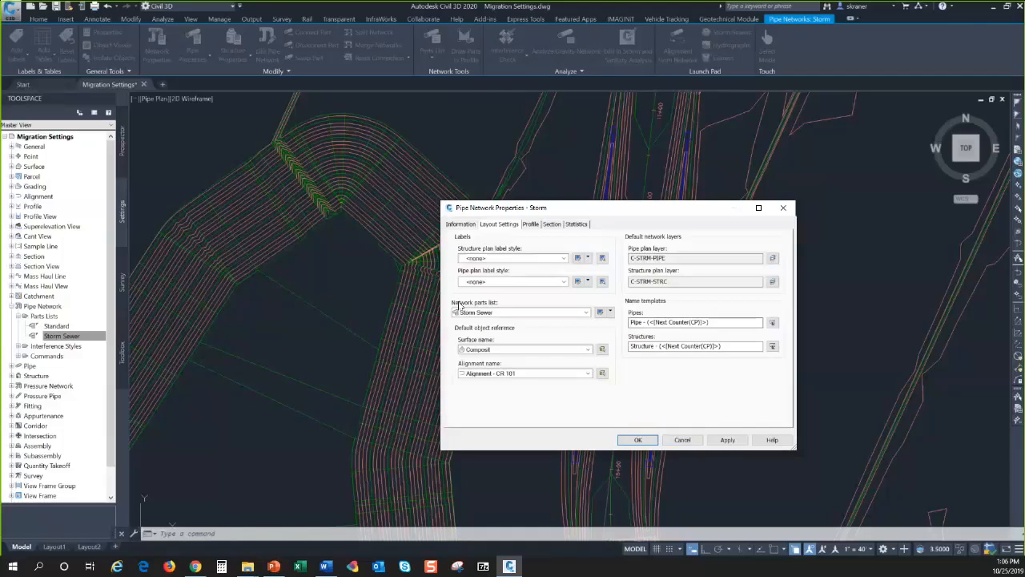
click(682, 439)
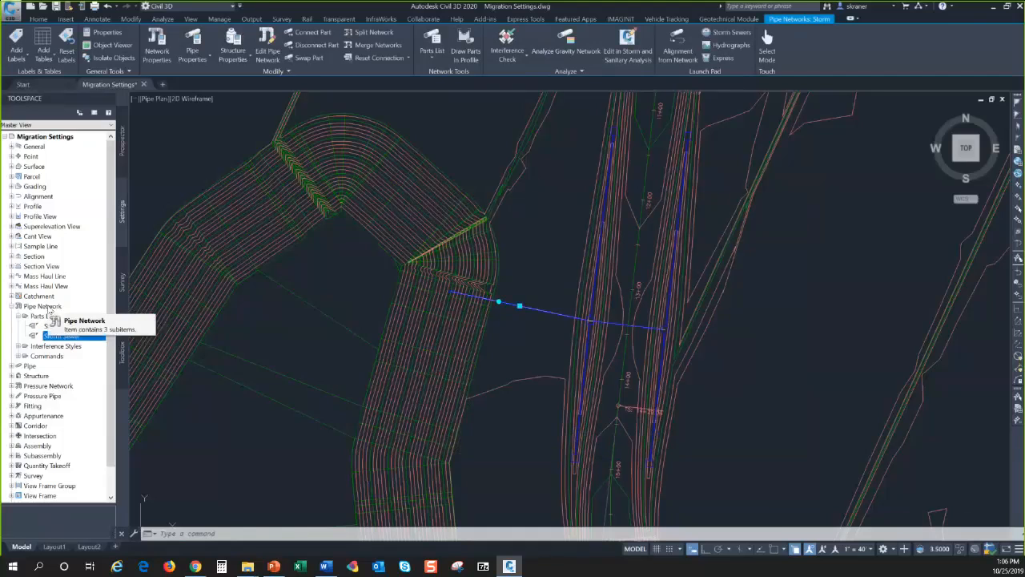
Inspect the Storm Sewers Migration Defaults in the Pipe Network feature settings, and close them unchanged
right_click(40, 306)
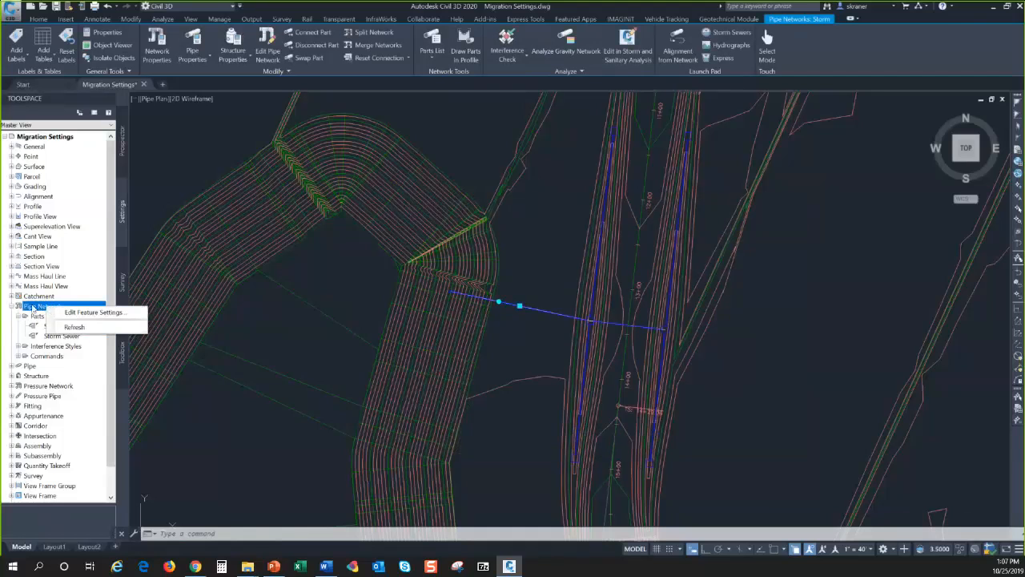
key(Escape)
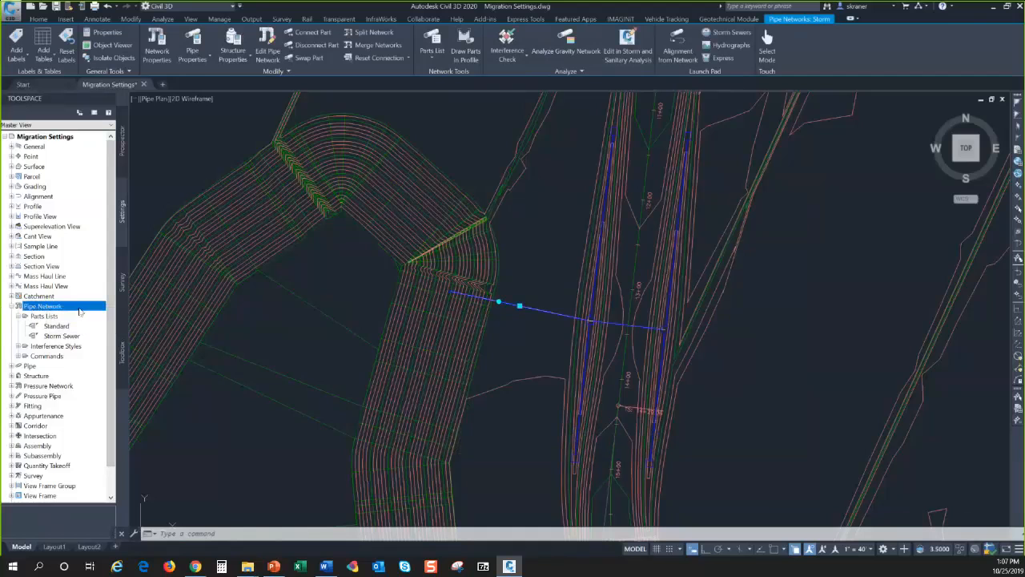
right_click(79, 311)
click(110, 316)
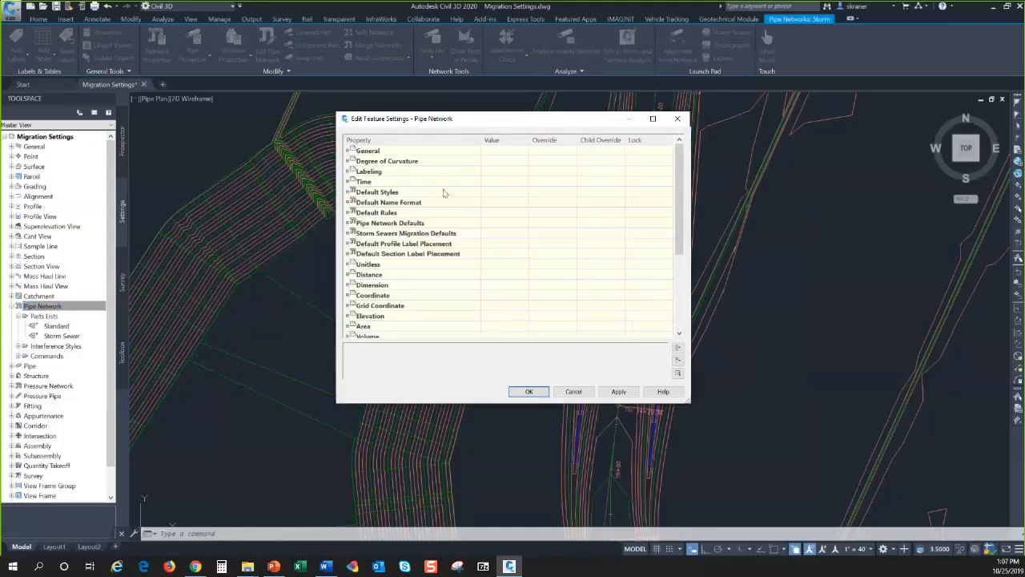
click(350, 234)
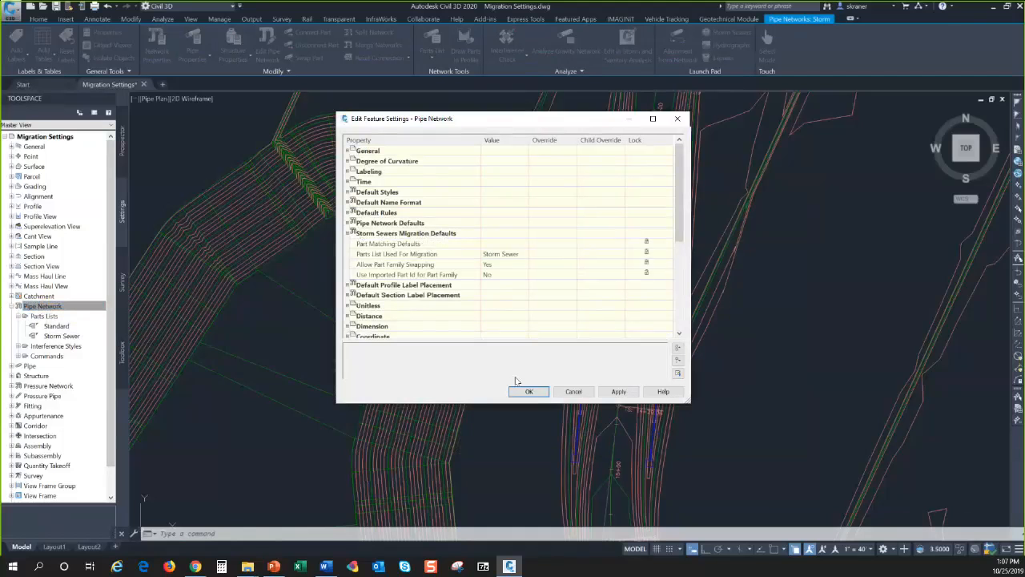
click(574, 392)
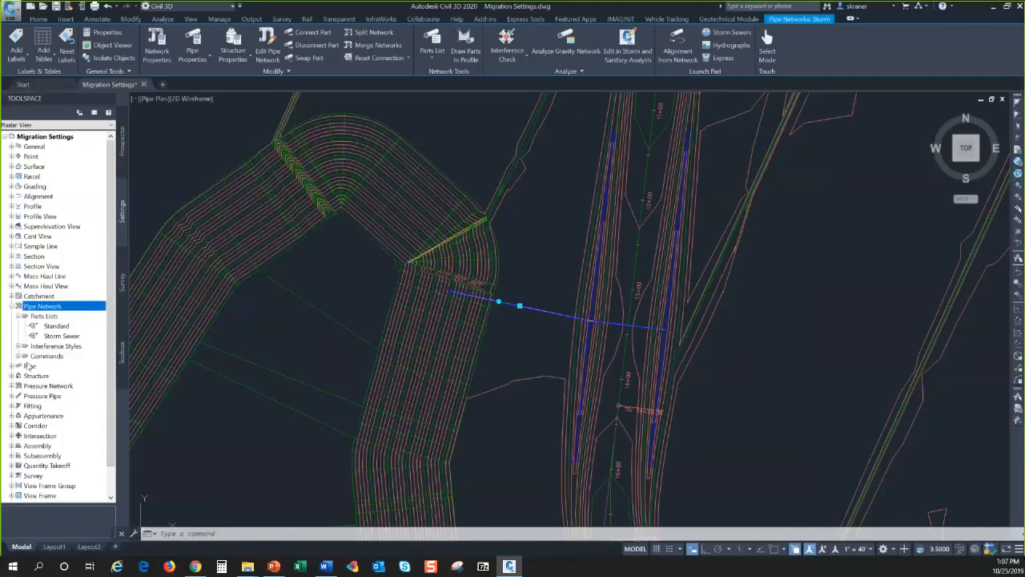
Inspect the Storm Sewers Migration Defaults in the EditInStormSewers command settings, close them unchanged, and collapse the Pipe Network commands
click(18, 356)
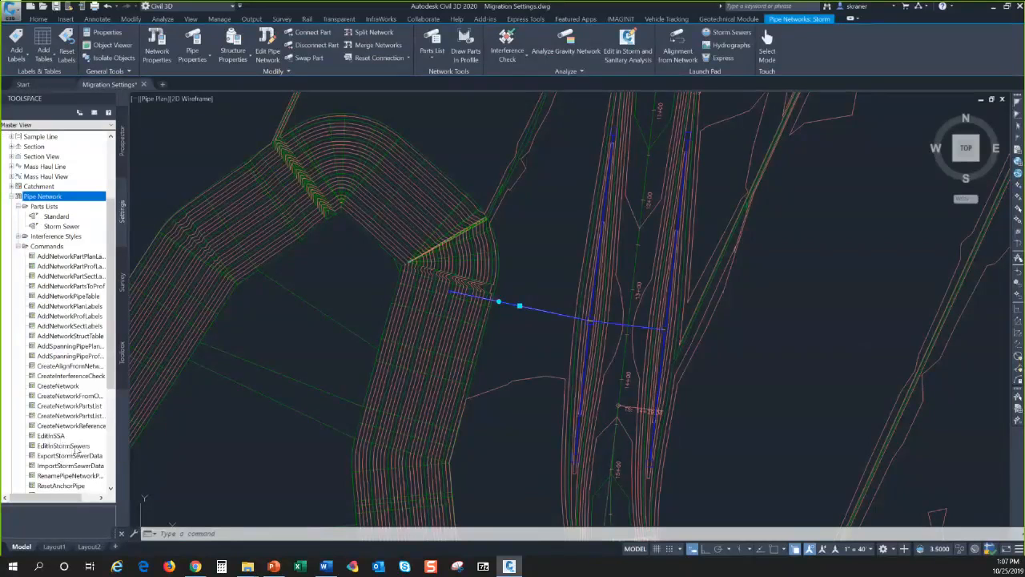
right_click(77, 446)
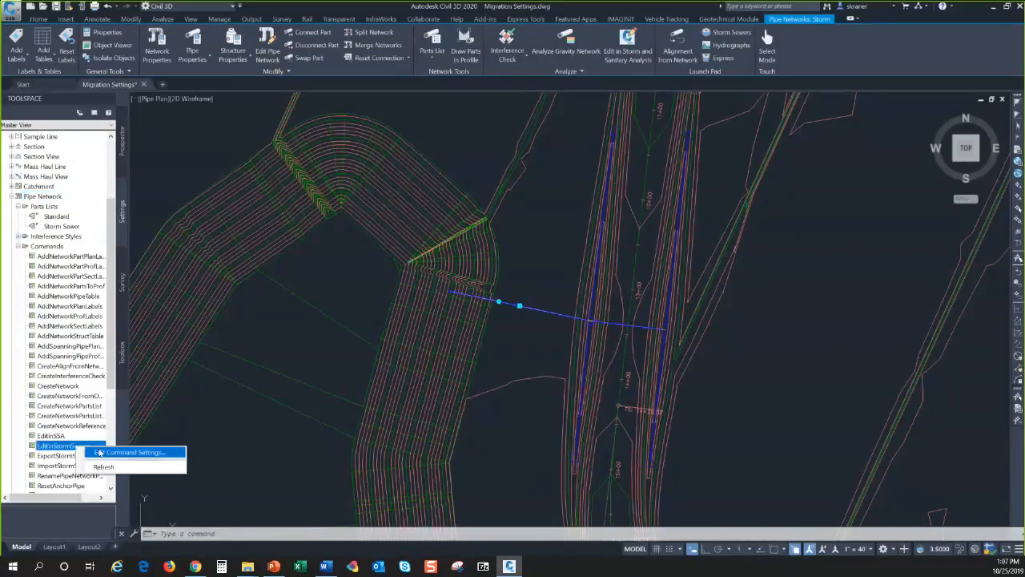
click(100, 453)
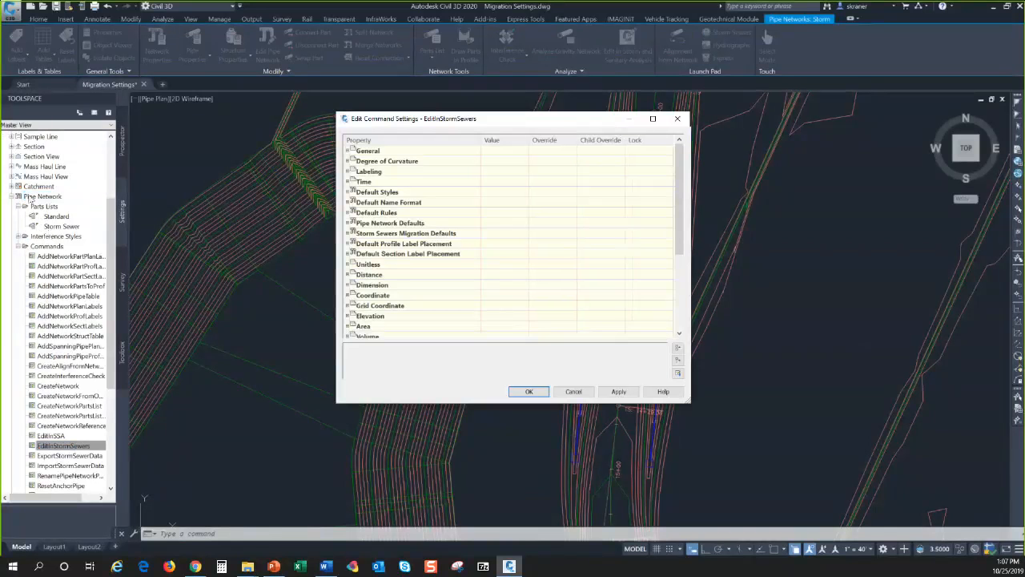
click(347, 233)
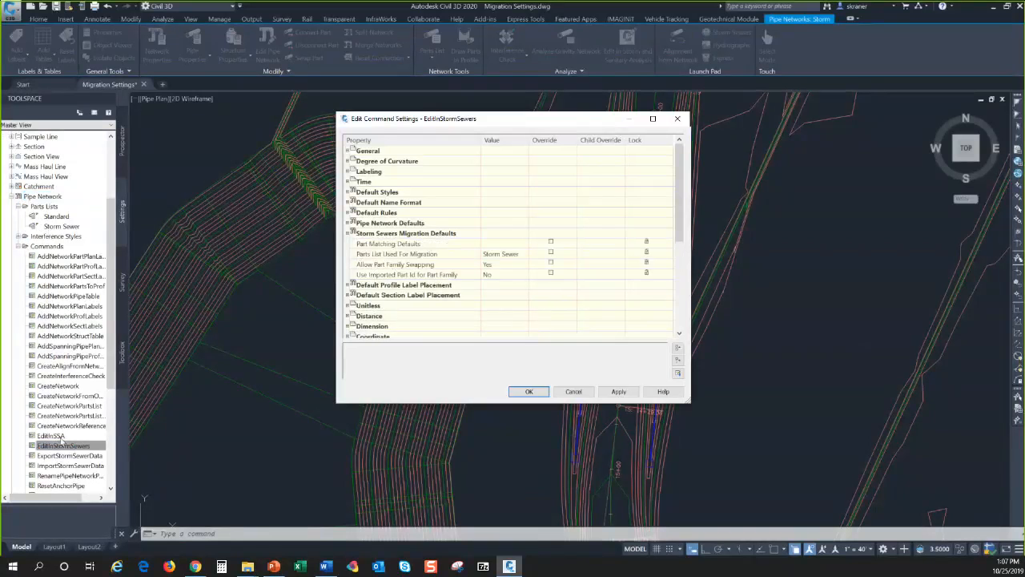
click(573, 392)
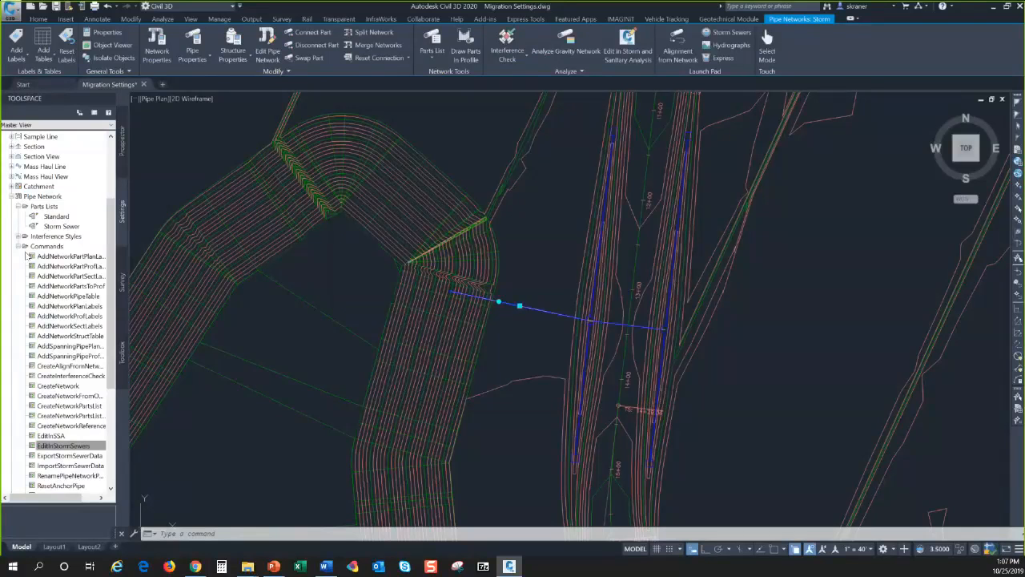
click(20, 247)
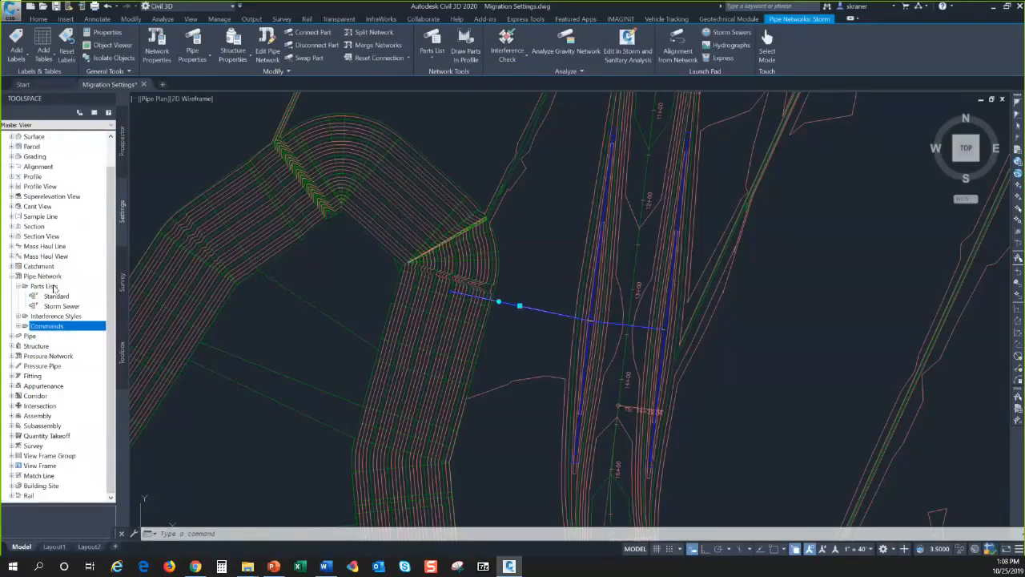
Open the Part Matching Defaults under Storm Sewers Migration Defaults in the Pipe Network feature settings, and review the import part matchups
right_click(53, 278)
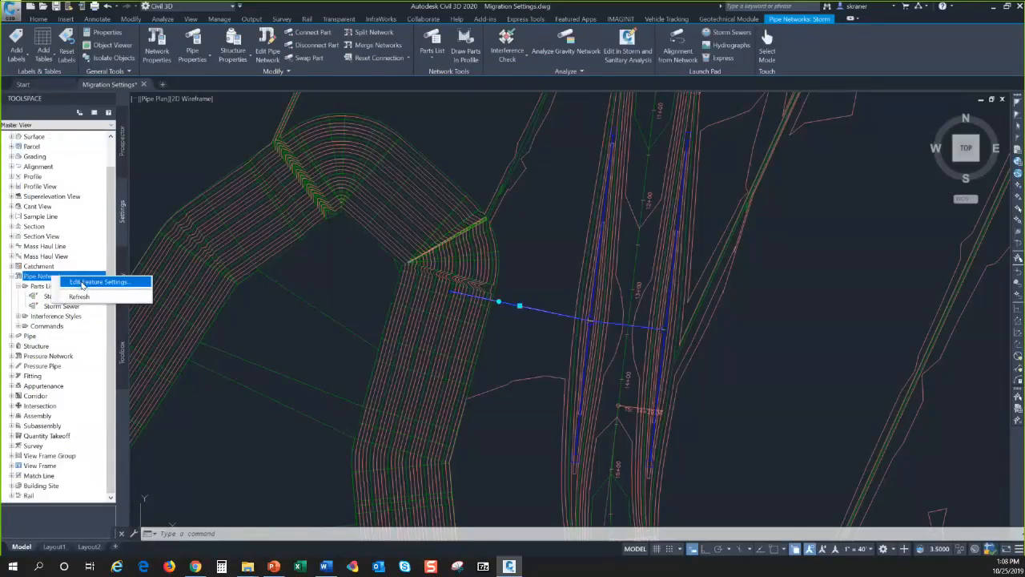
click(82, 283)
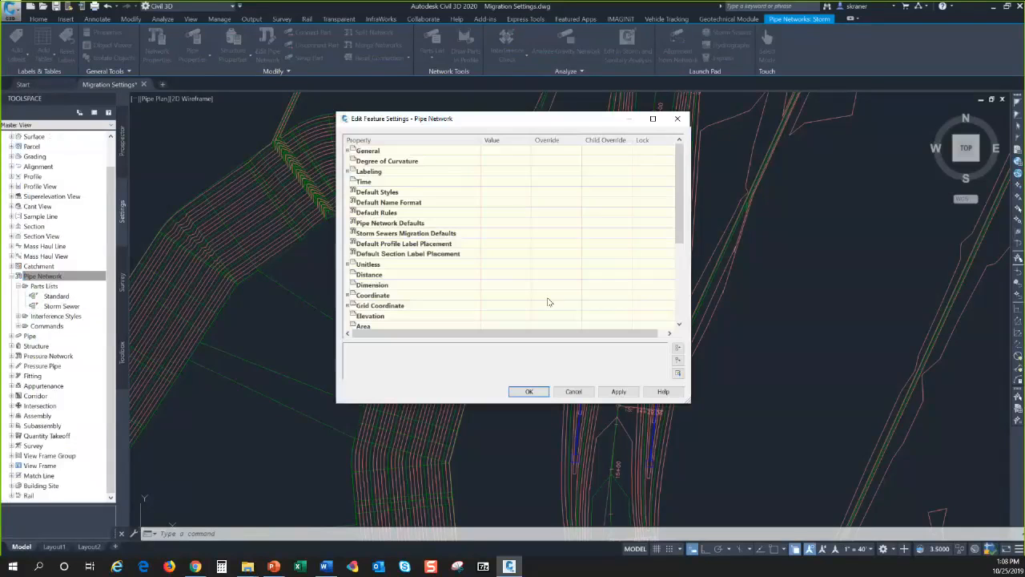
click(349, 233)
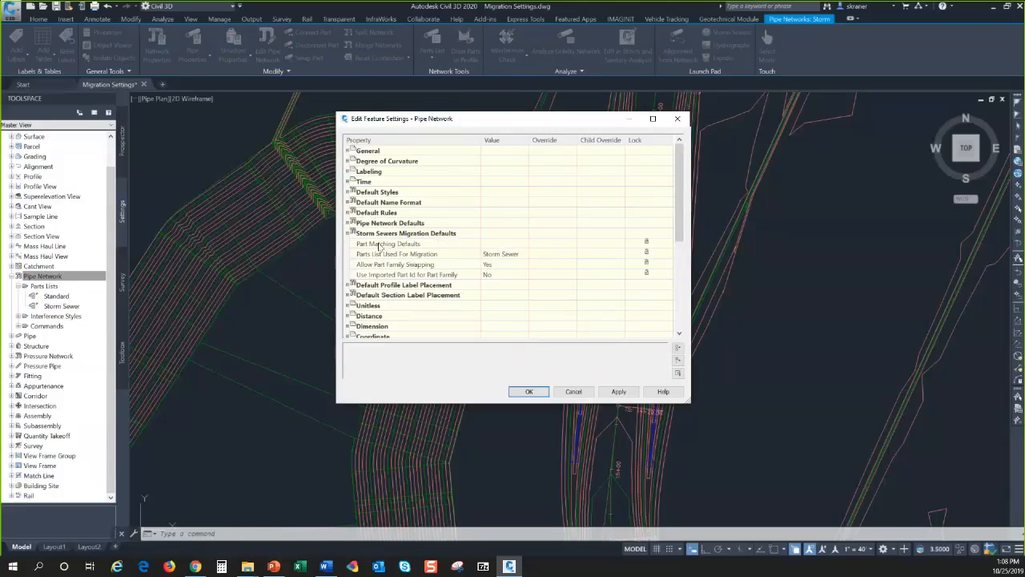
click(519, 246)
click(523, 244)
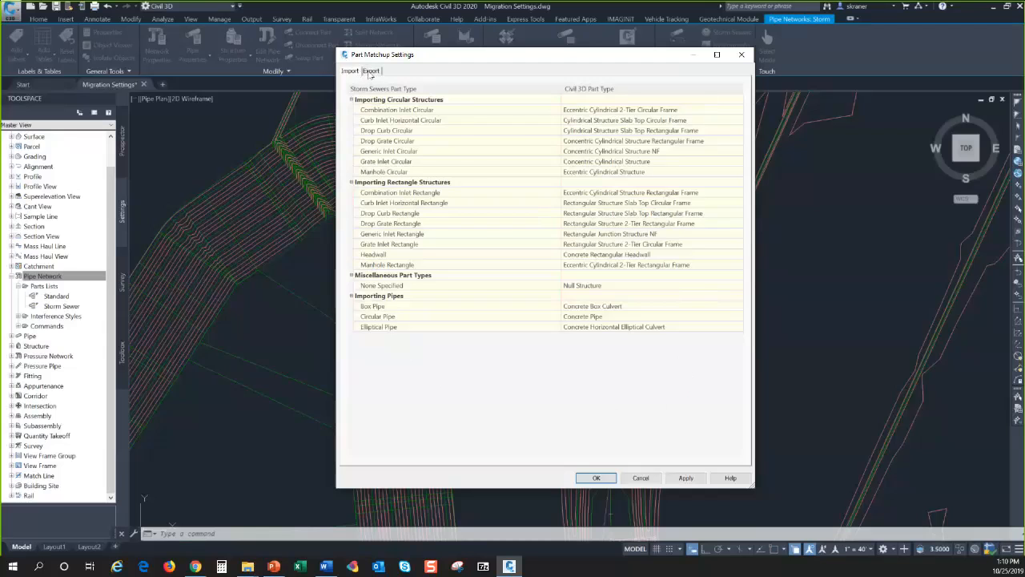
Compare the export part matchups with the import matchups, and close the matchup and feature settings without saving
click(370, 73)
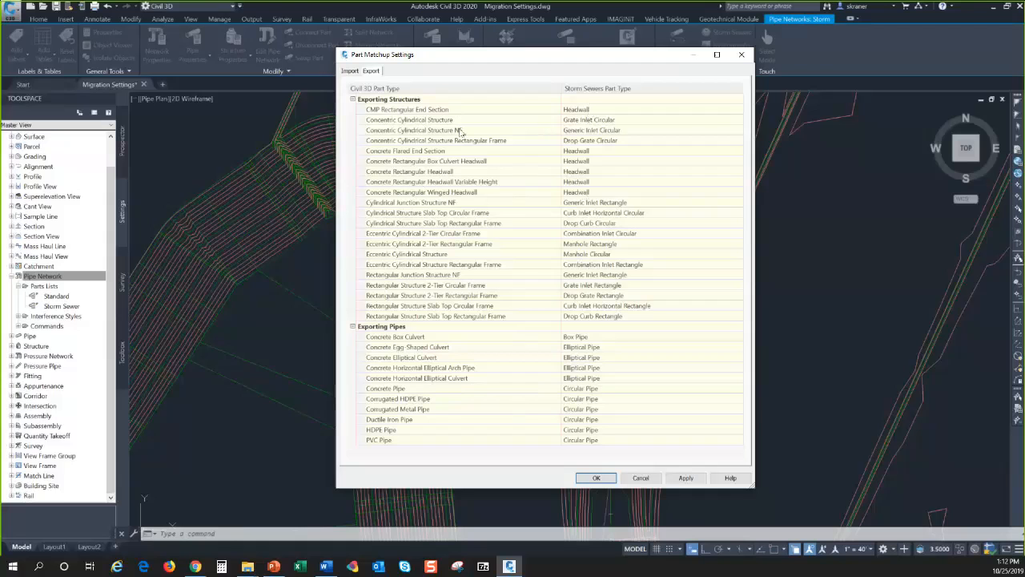
click(351, 72)
click(371, 72)
click(351, 72)
click(372, 71)
click(350, 72)
click(371, 71)
click(641, 477)
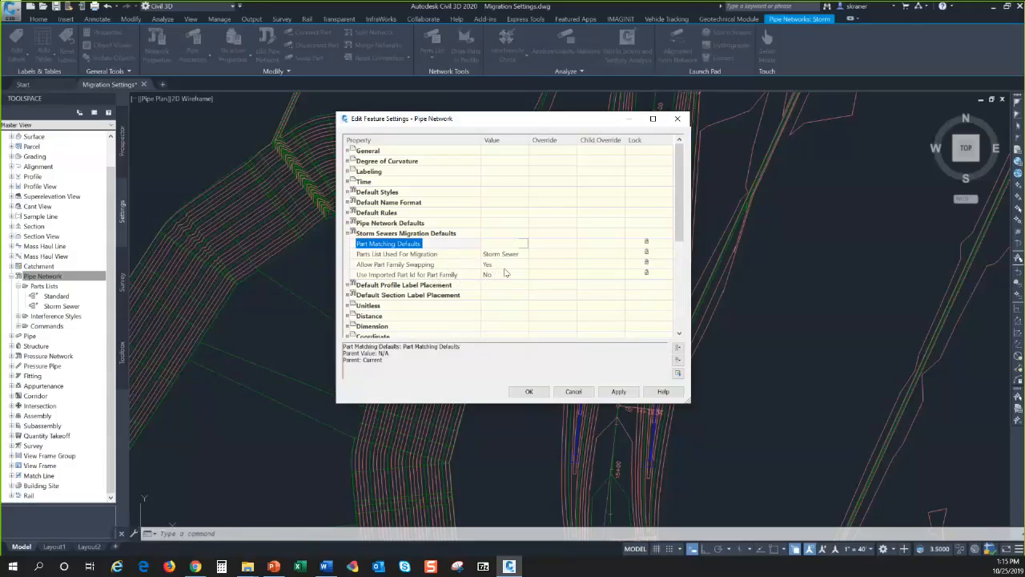
click(574, 392)
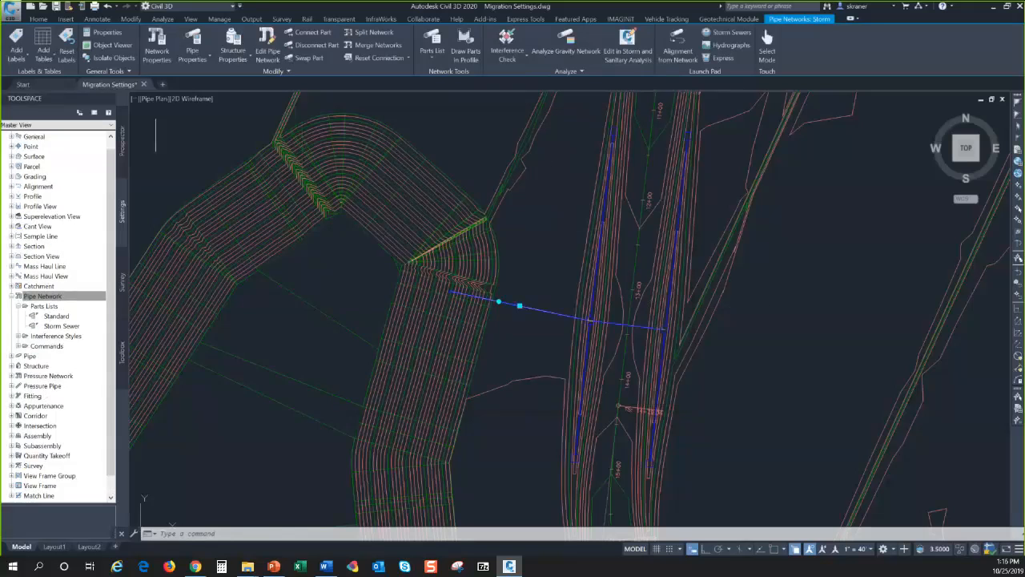
Switch the drawing to the custom model view Pipe Profile
click(154, 100)
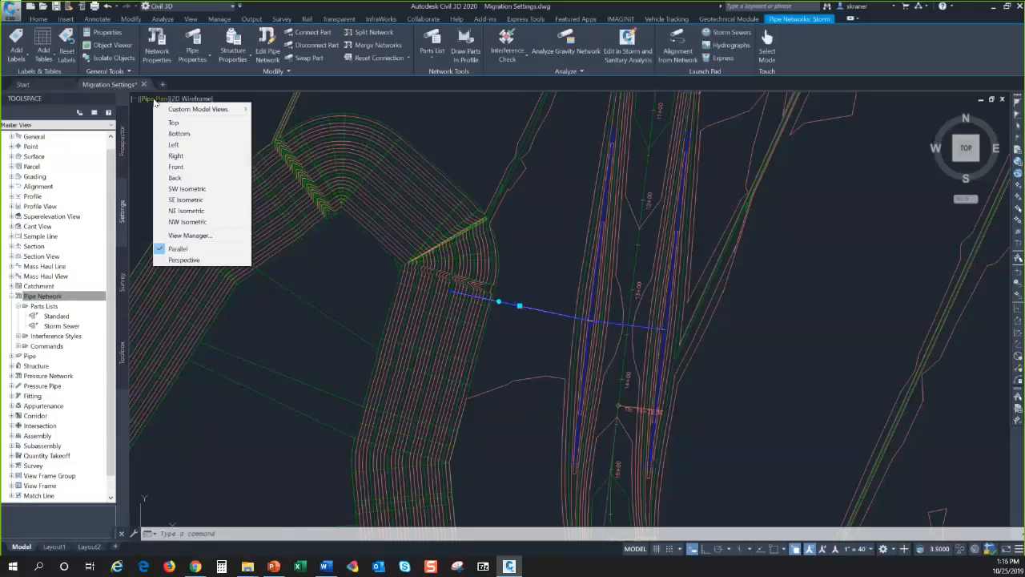
mouse_move(210, 108)
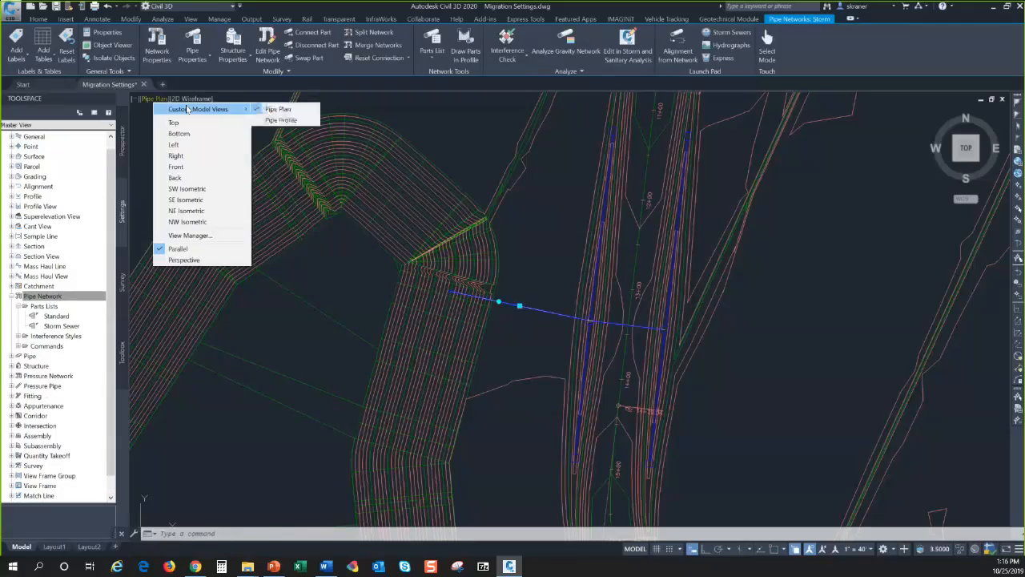
click(280, 119)
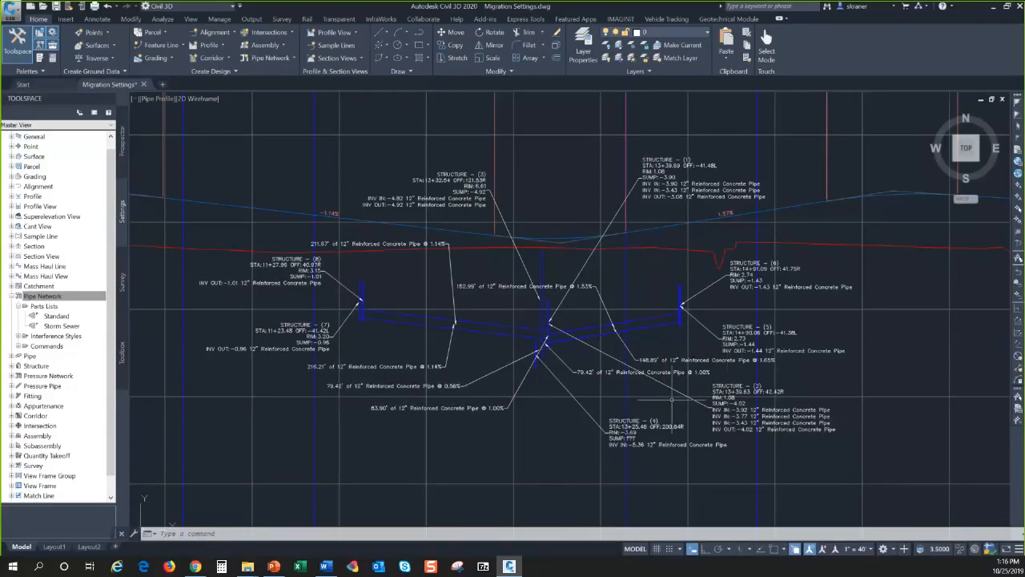
Launch the standalone Storm Sewers extension from the analysis design tools, and close it without loading any data
click(164, 19)
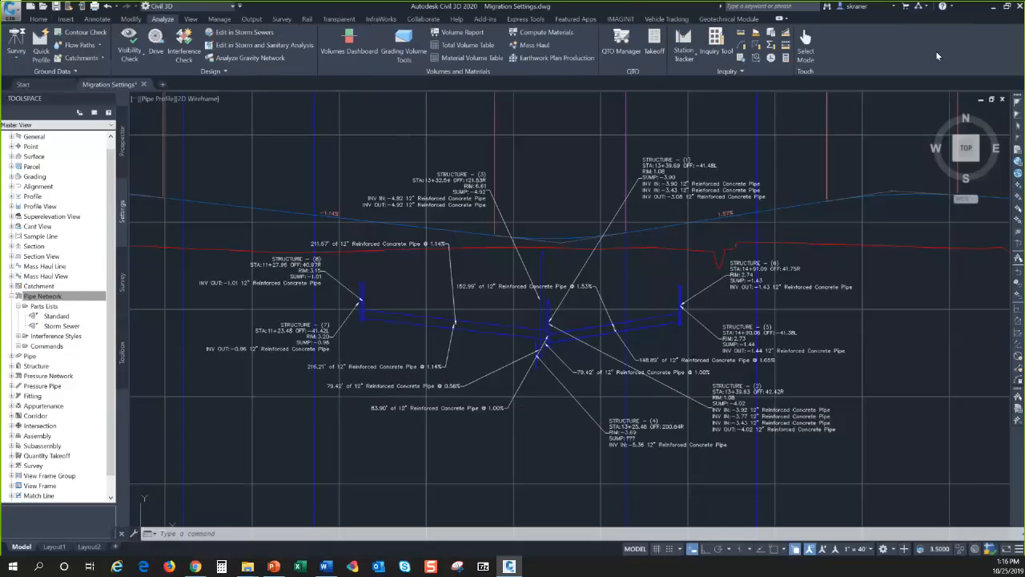
click(226, 72)
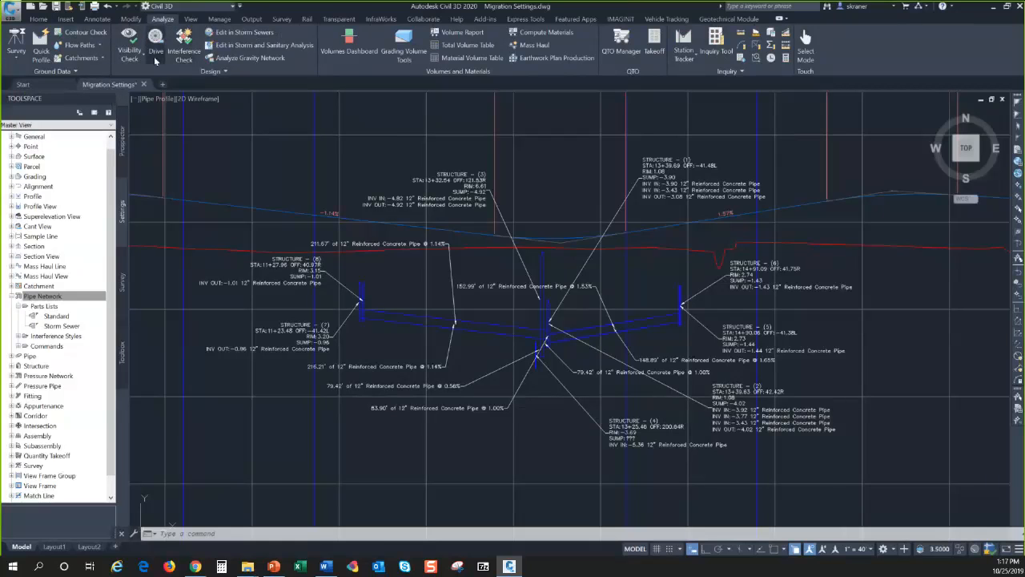
click(226, 72)
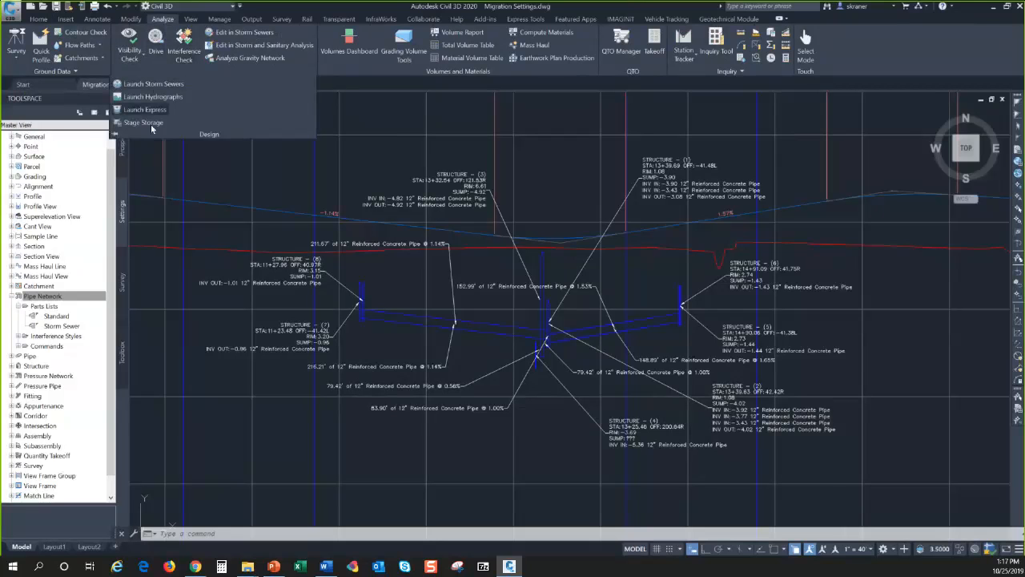
click(154, 84)
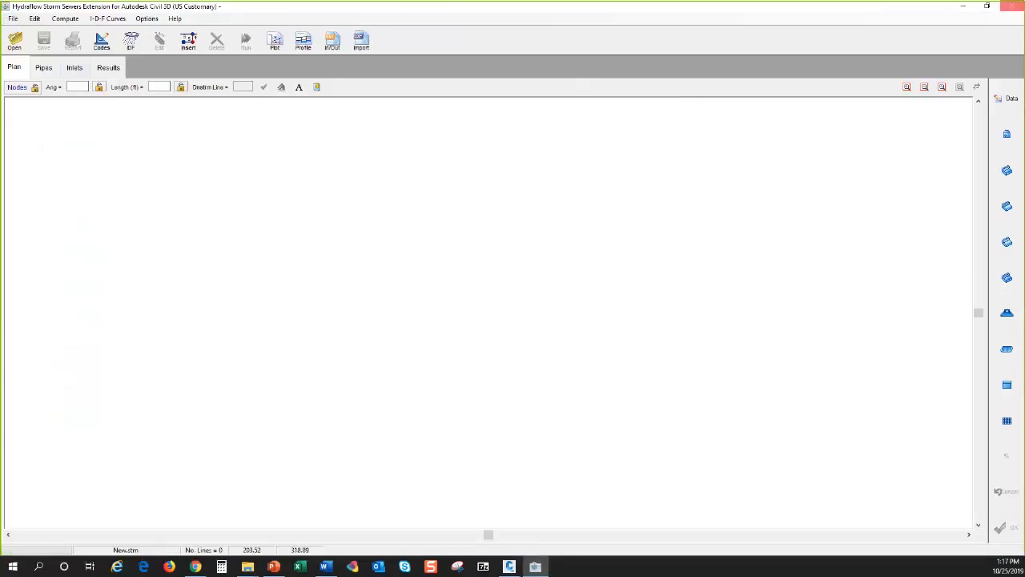
click(1011, 7)
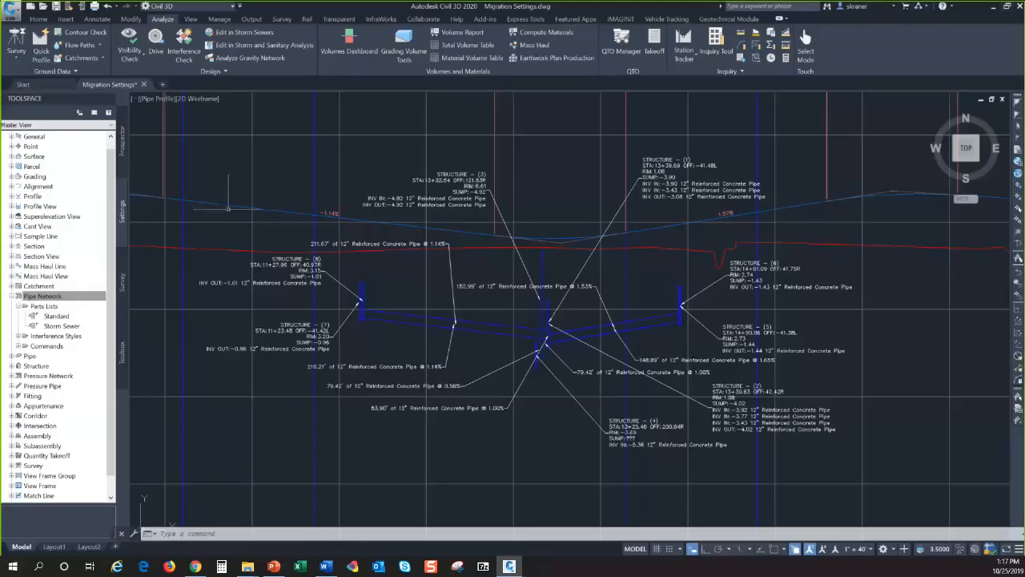
Export the Storm pipe network for editing in Storm Sewers, overwriting Webcast_Out.stm on the Desktop, and maximize the Storm Sewers window
click(233, 33)
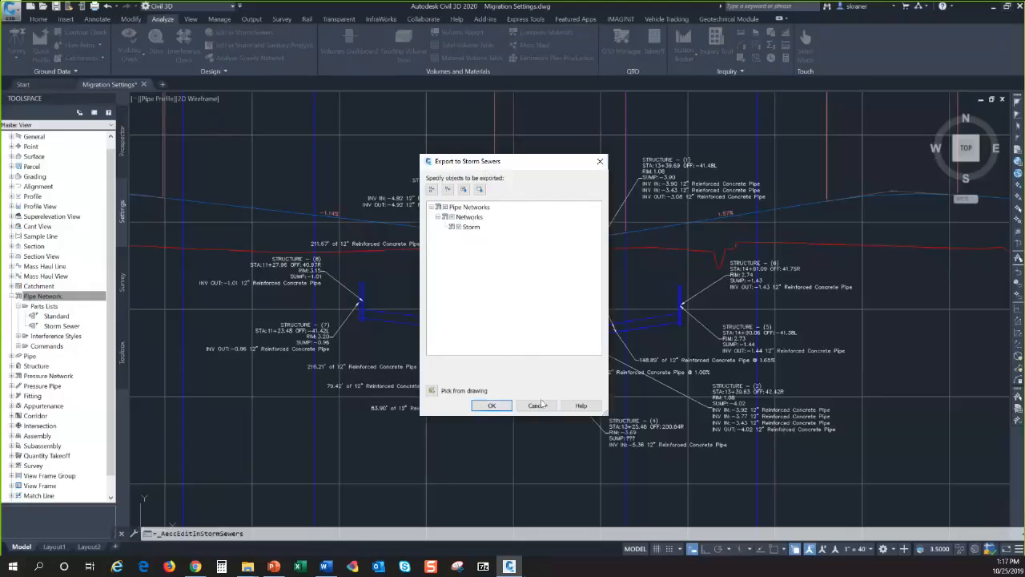
click(493, 406)
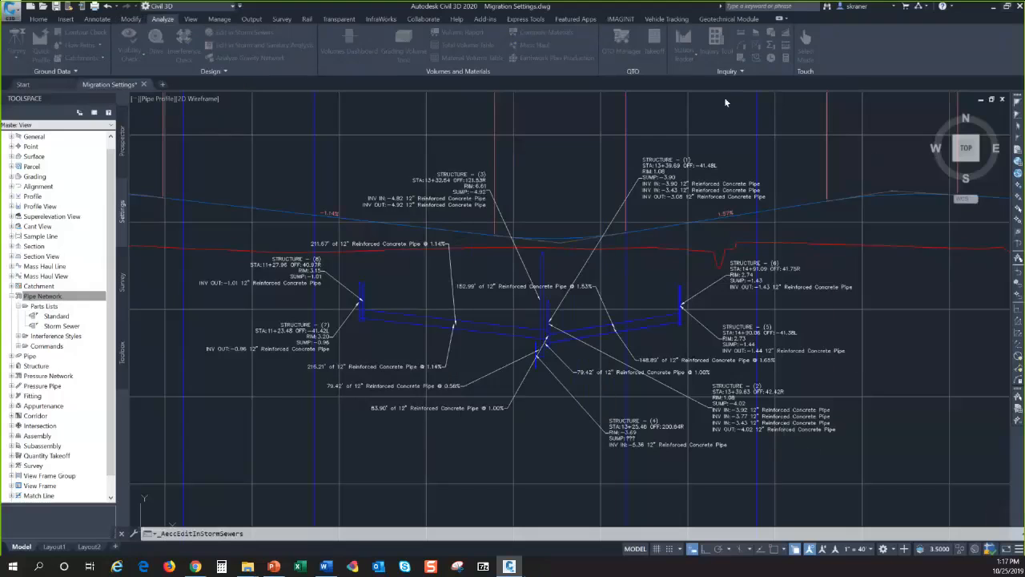
click(578, 141)
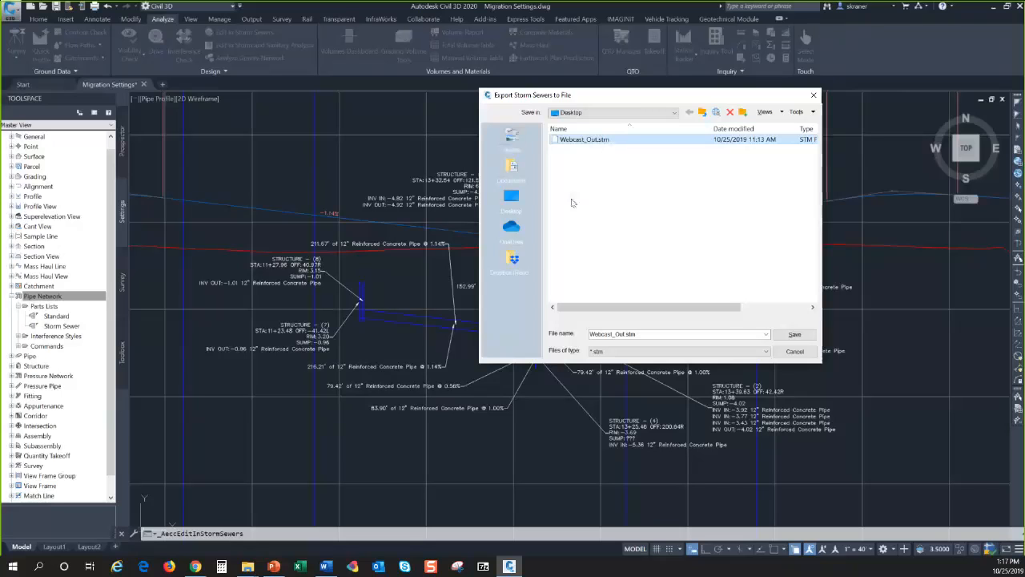
click(795, 334)
click(635, 255)
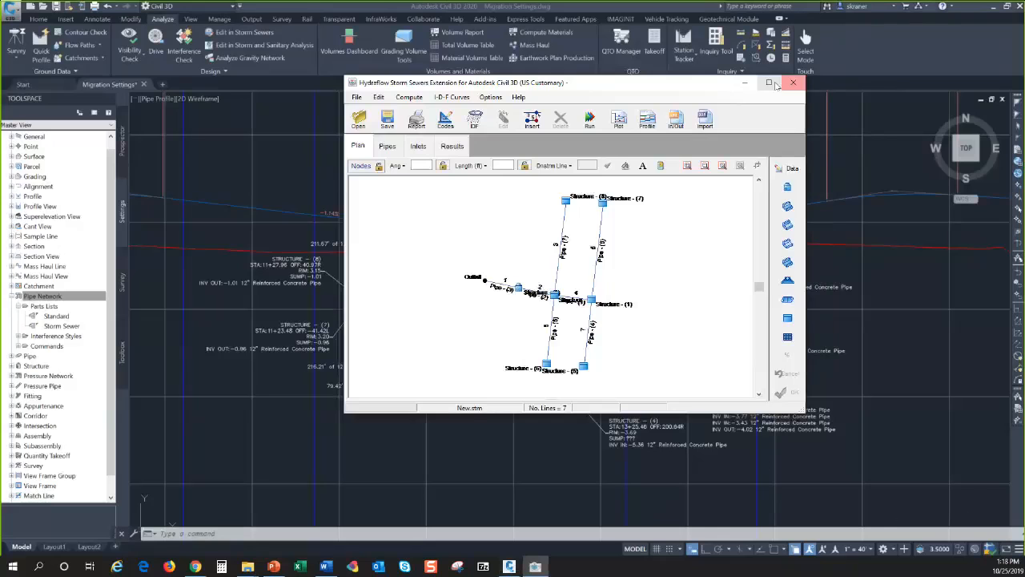
click(772, 84)
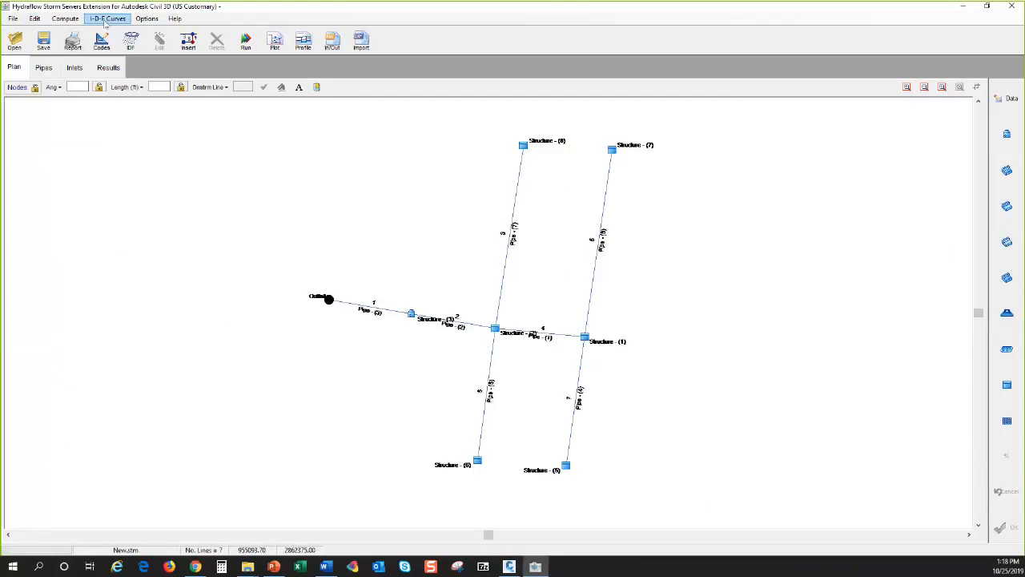
Examine the available editing commands, I-D-F curve sources, and the plan view color, label and text scale options without changing them
click(15, 19)
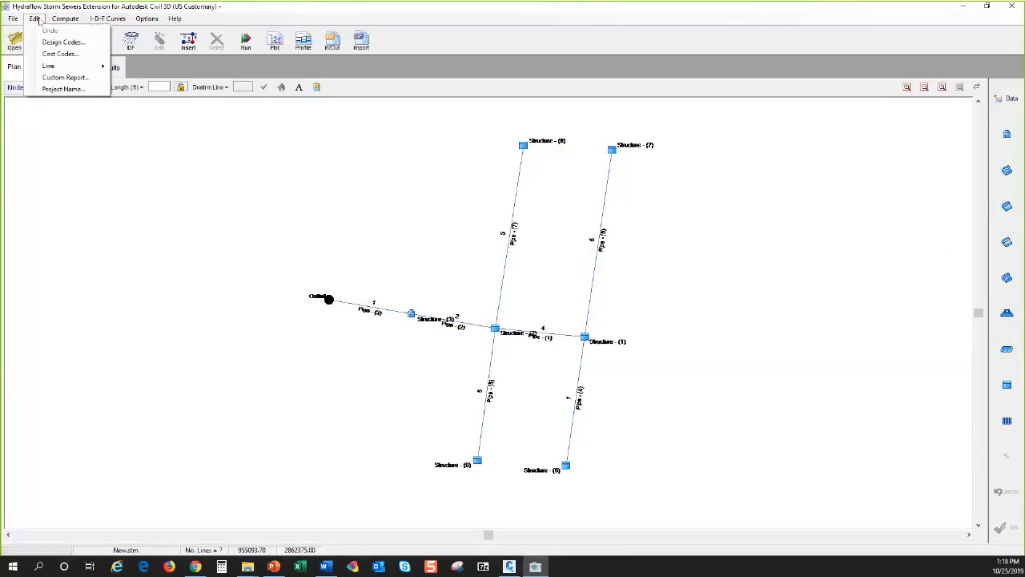
click(37, 19)
click(37, 19)
mouse_move(66, 18)
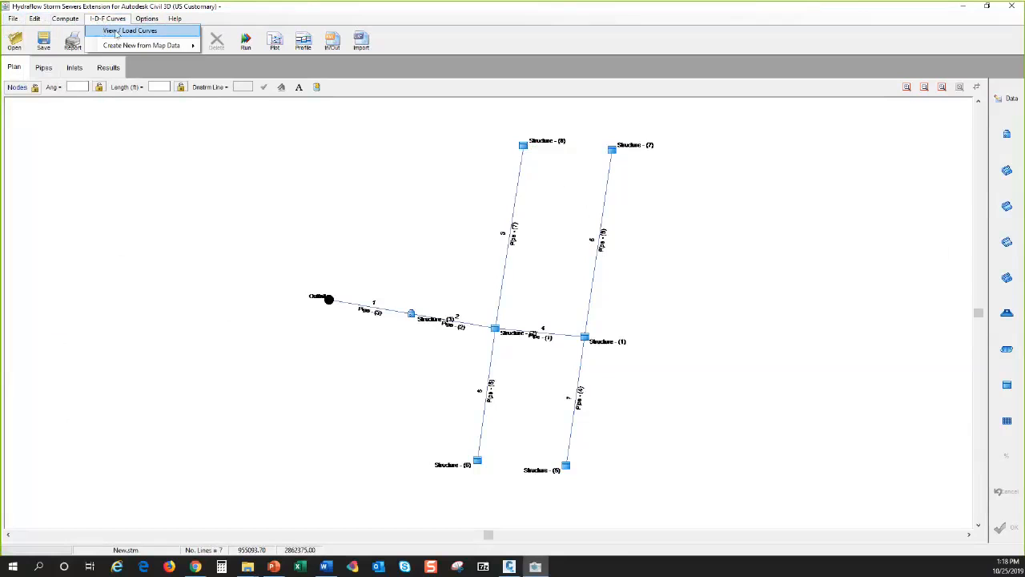
mouse_move(126, 46)
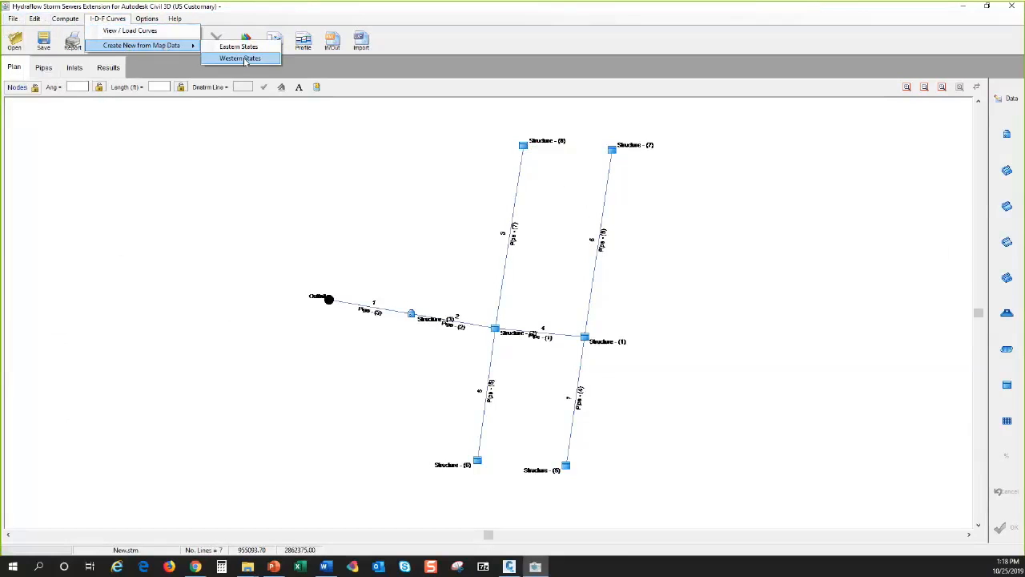
mouse_move(158, 27)
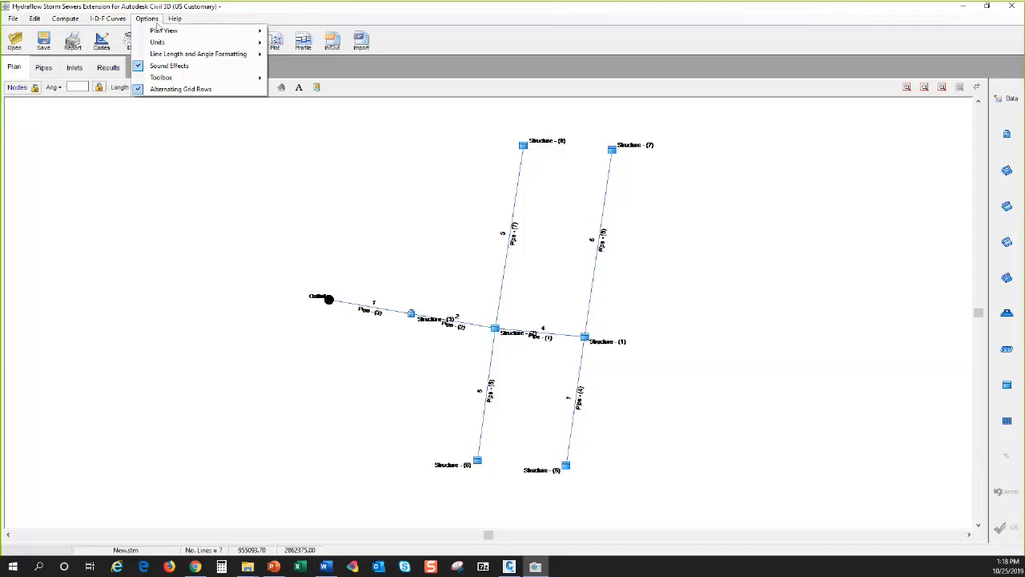
mouse_move(226, 33)
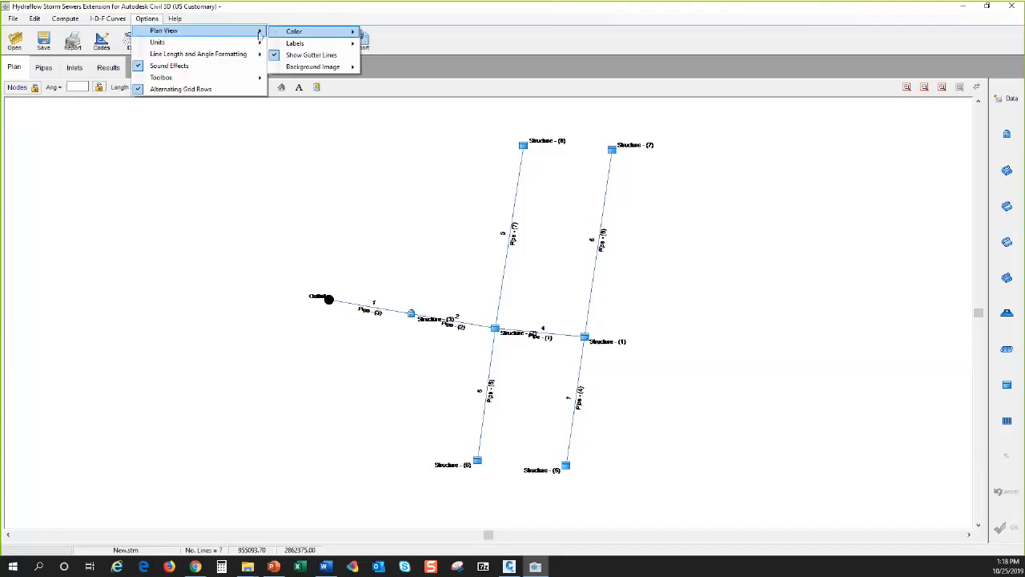
mouse_move(336, 45)
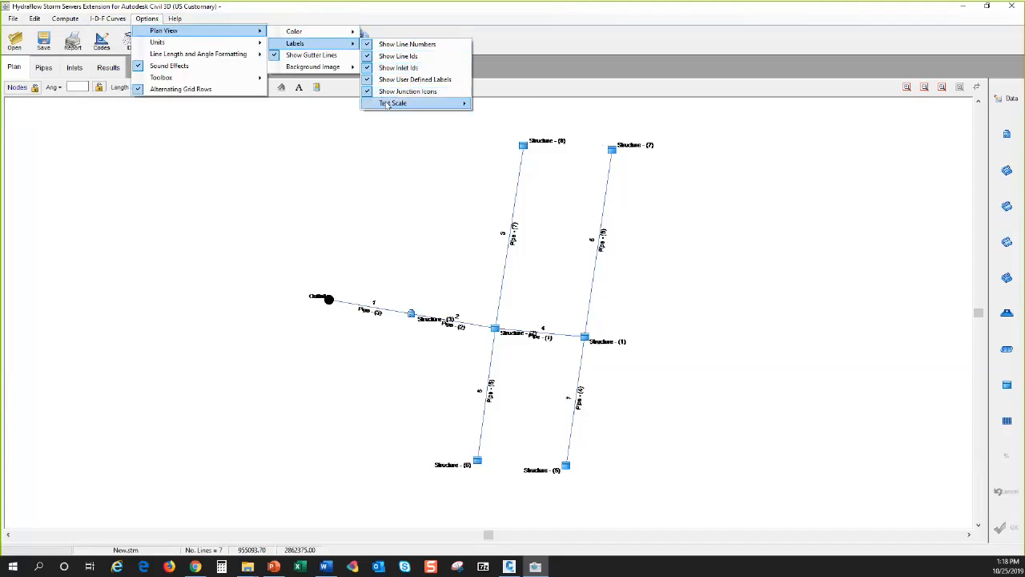
mouse_move(423, 105)
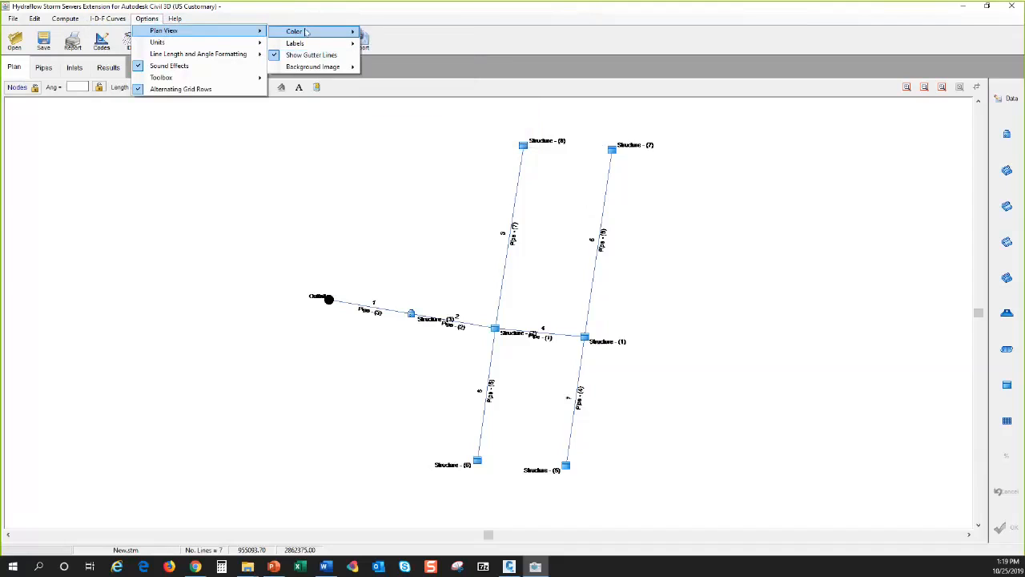
click(152, 20)
click(147, 19)
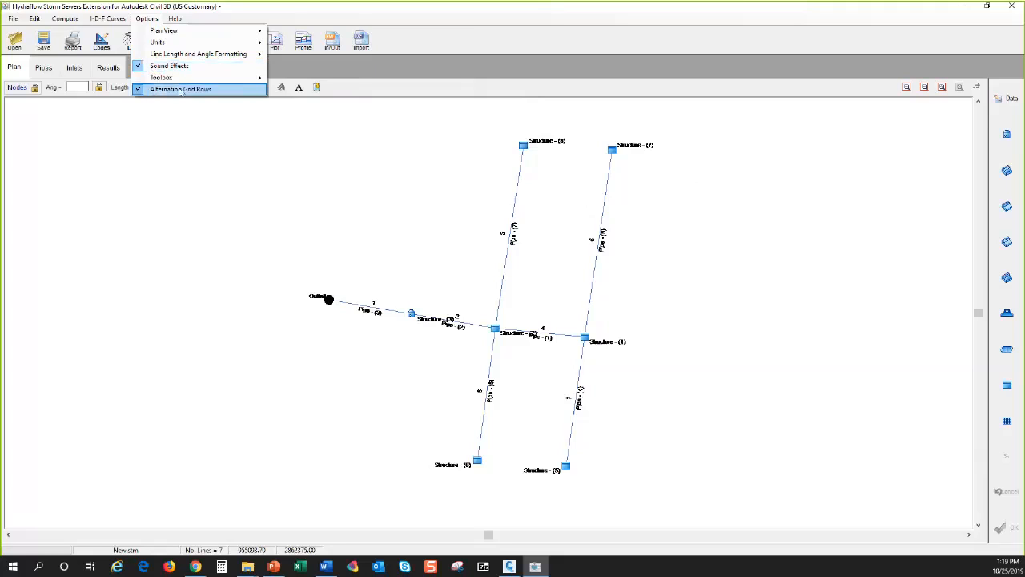
click(499, 37)
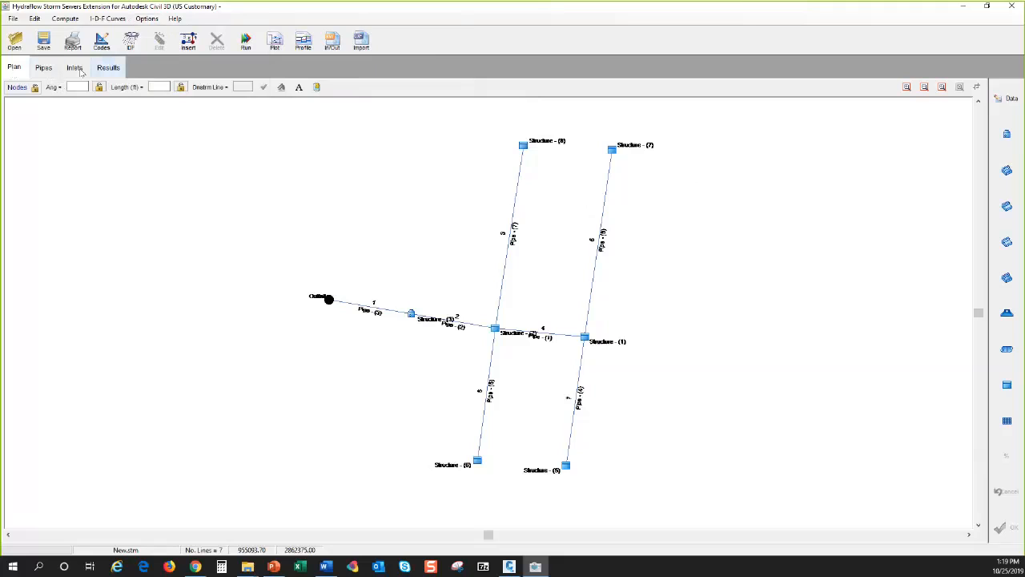
Review the table of exported pipe data, return to the plan, and check which help resources are available
click(44, 68)
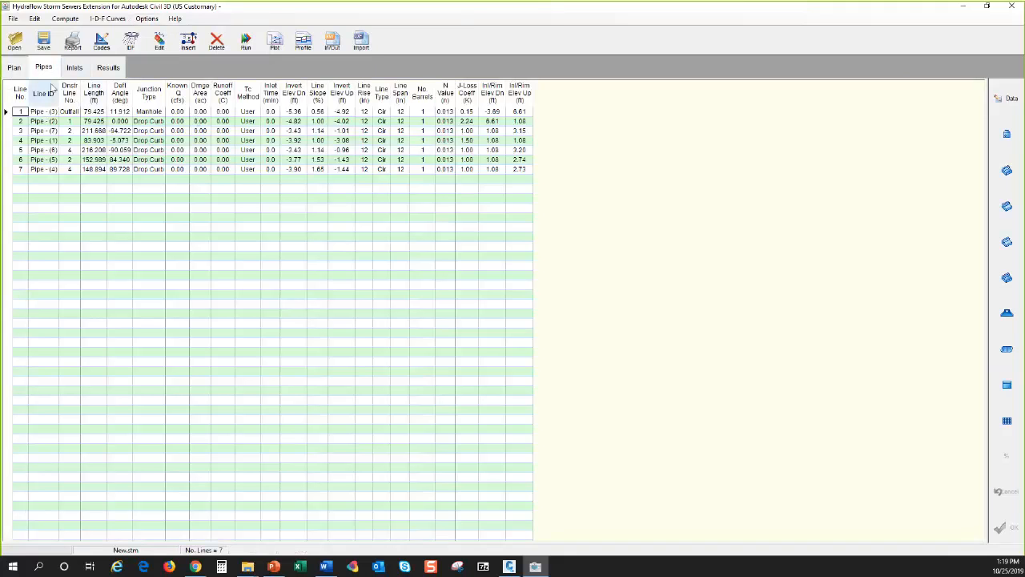
click(14, 68)
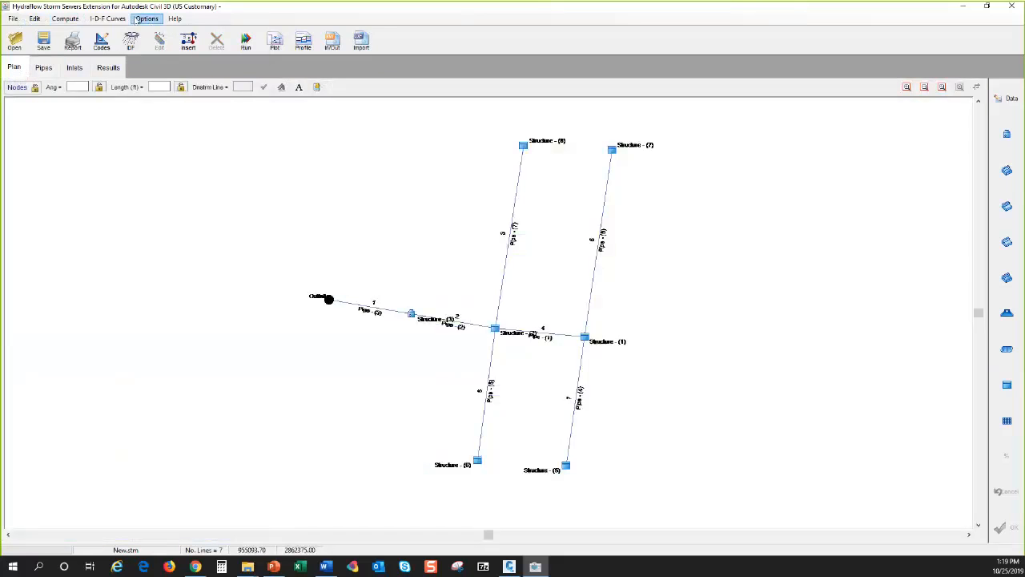
click(177, 19)
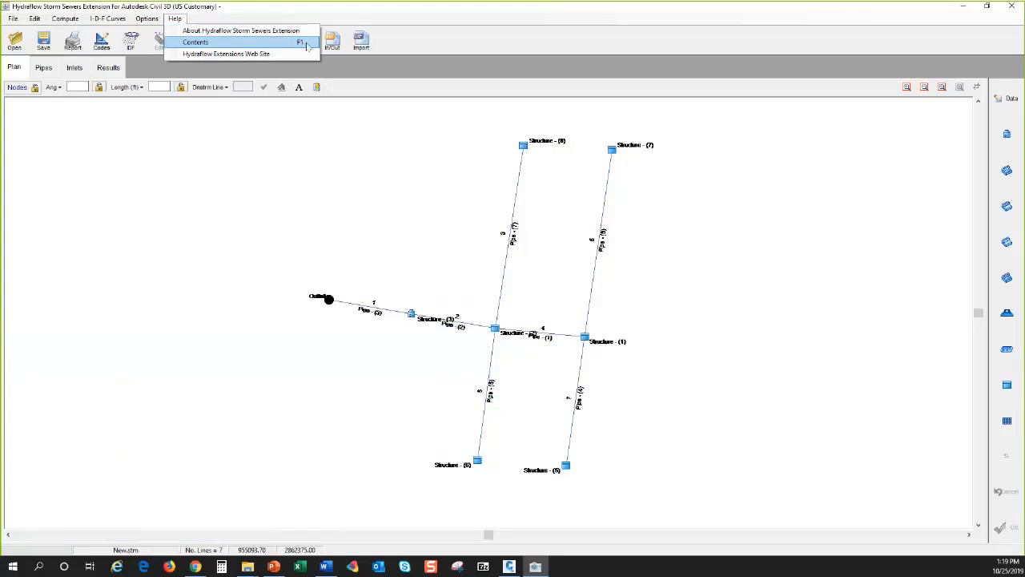
click(429, 45)
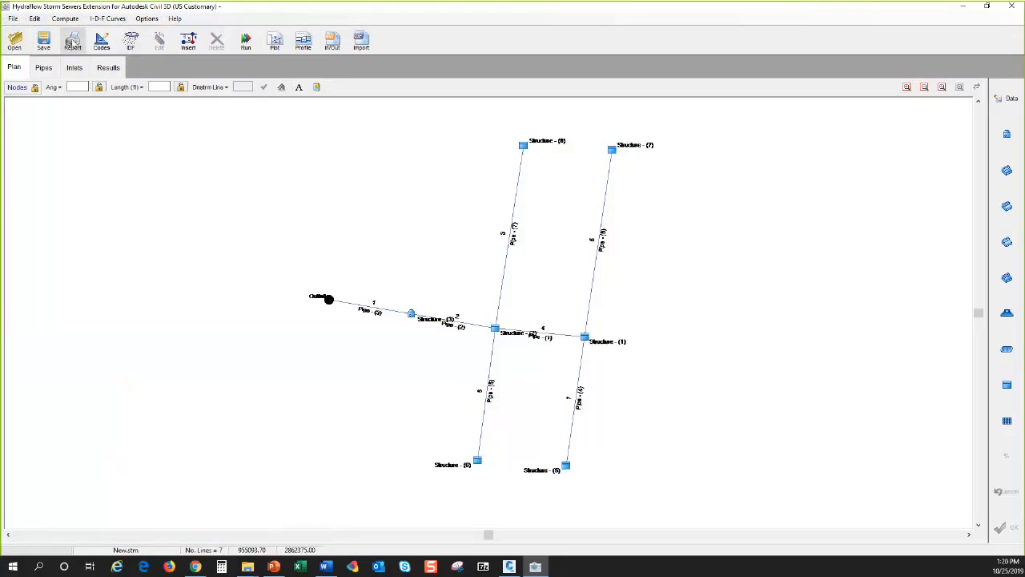
View the rainfall IDF curve graph, and exit it without changes
click(132, 45)
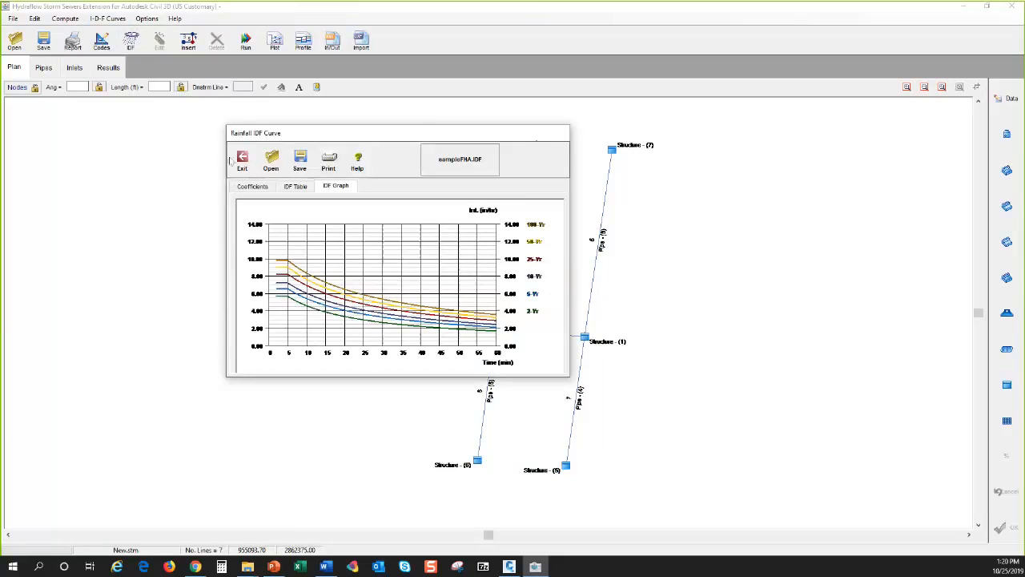
click(242, 158)
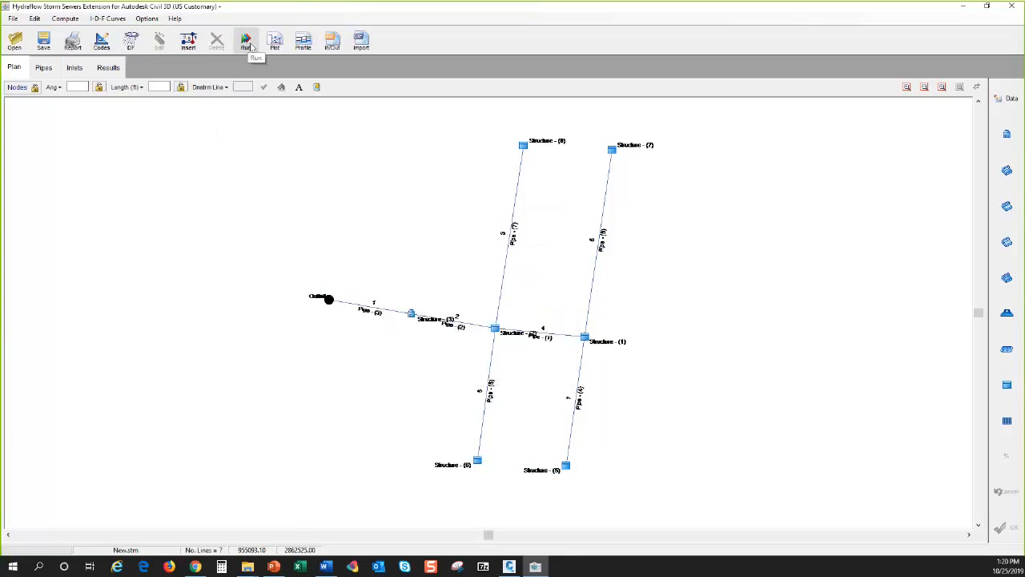
Check the available compute methods, and inspect the angle and length of lines 6 and 2 in the plan
click(64, 18)
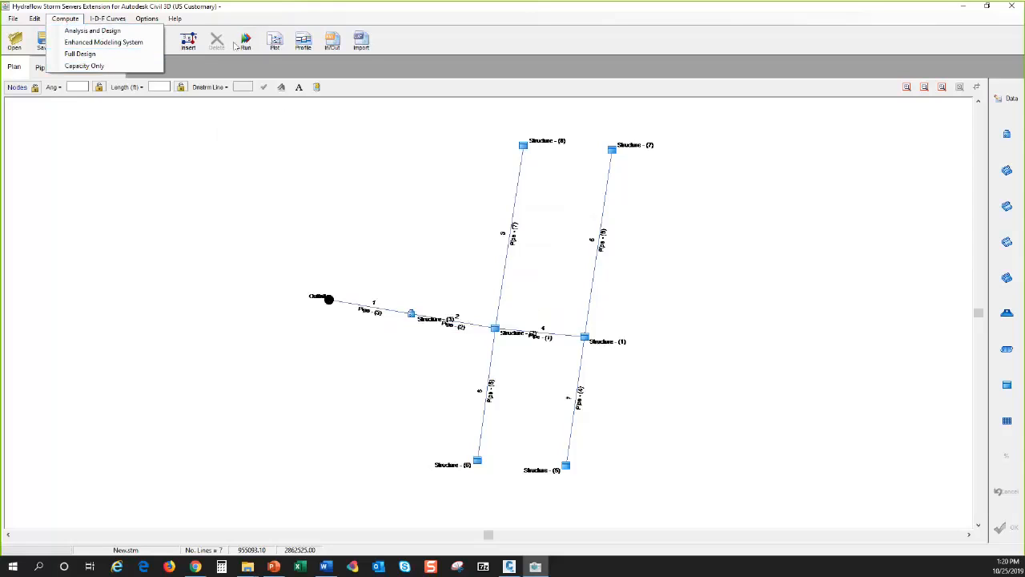
click(500, 45)
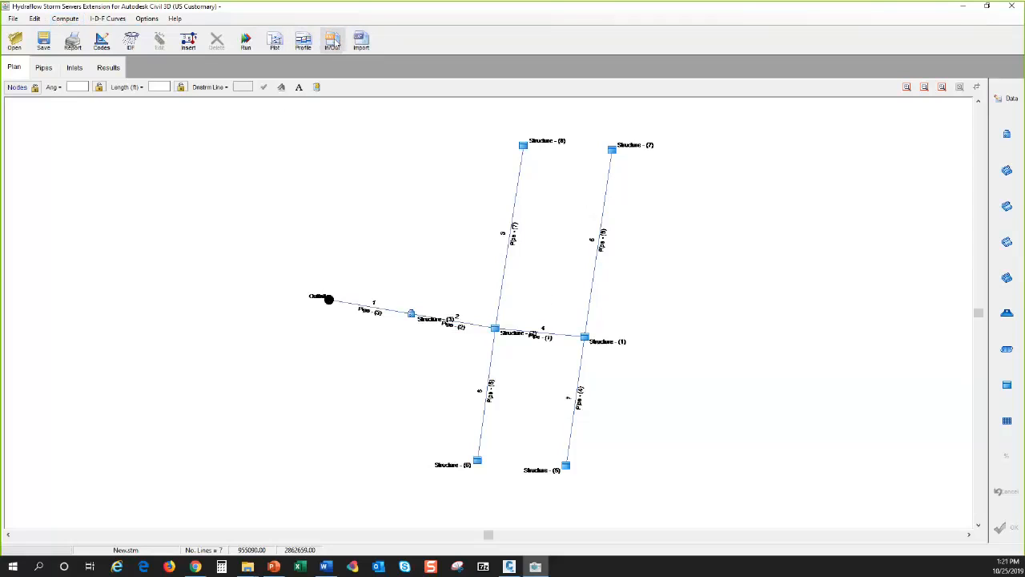
click(333, 44)
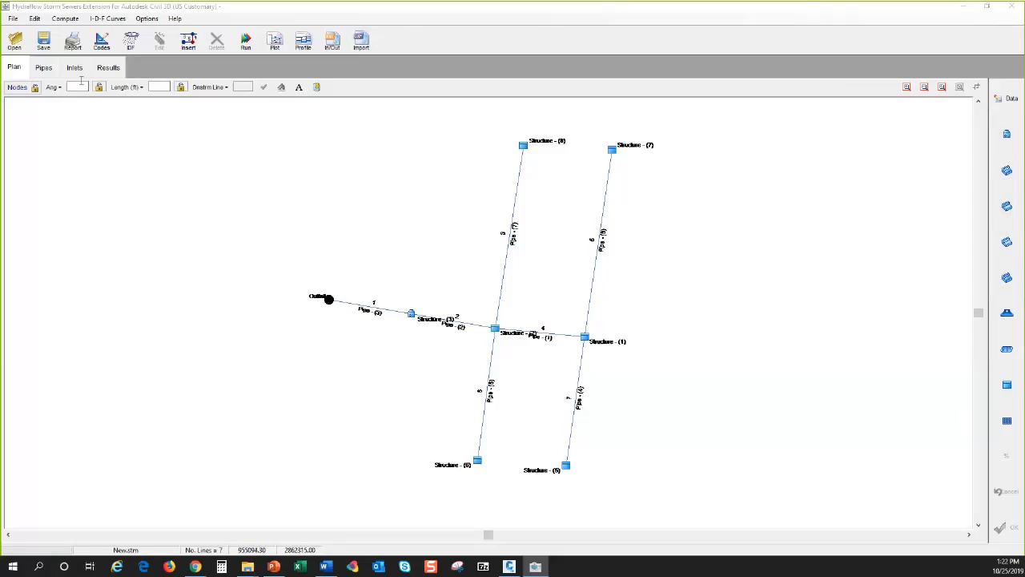
click(489, 366)
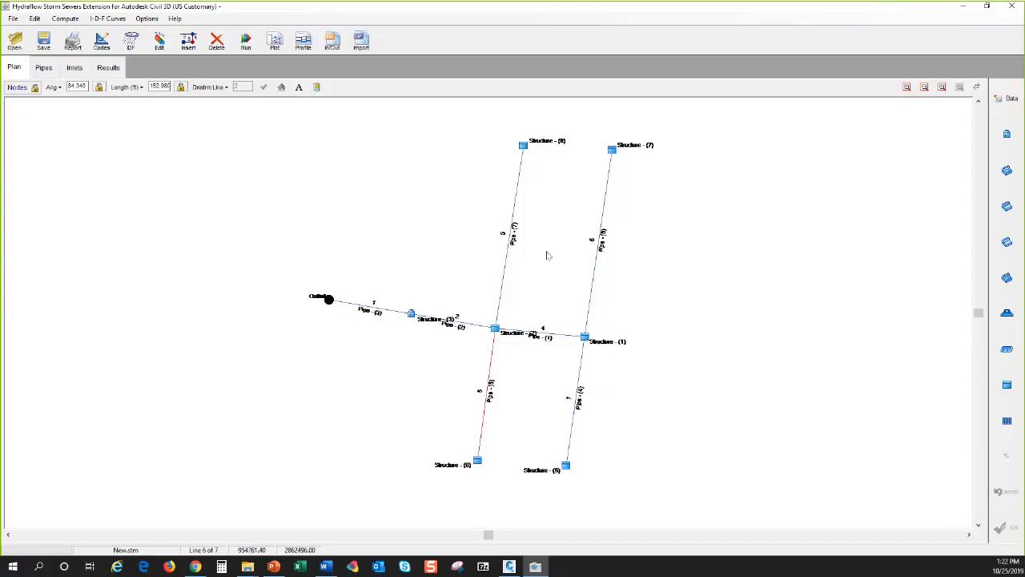
click(468, 328)
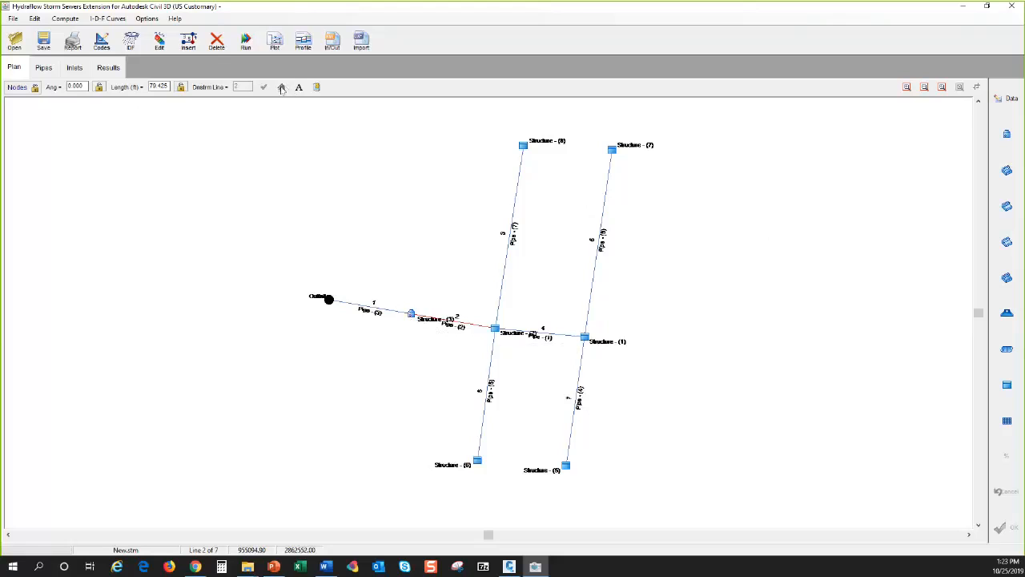
Start a text label above the outfall in the plan, look at its font options, and discard the label
click(298, 89)
click(331, 194)
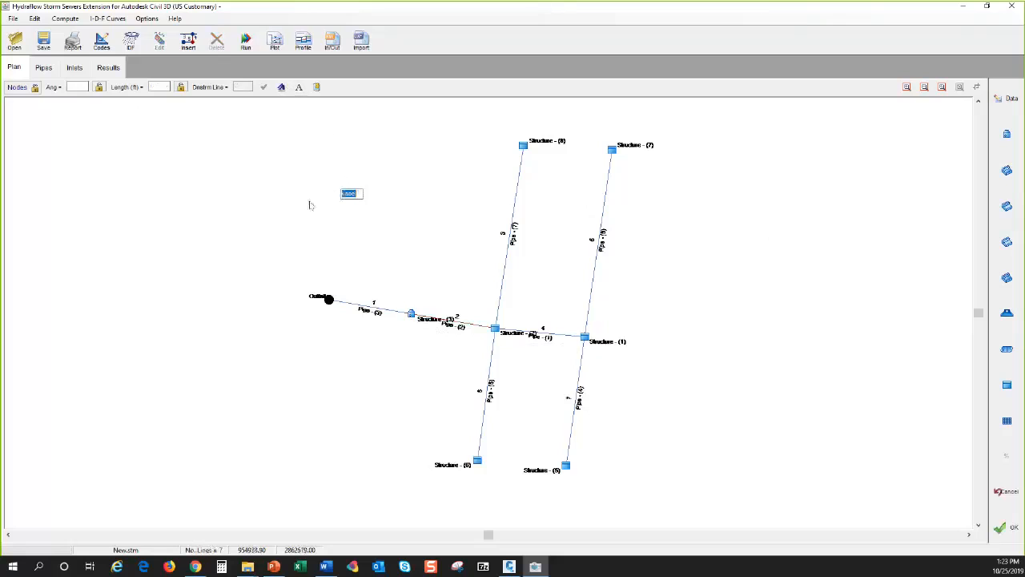
click(281, 88)
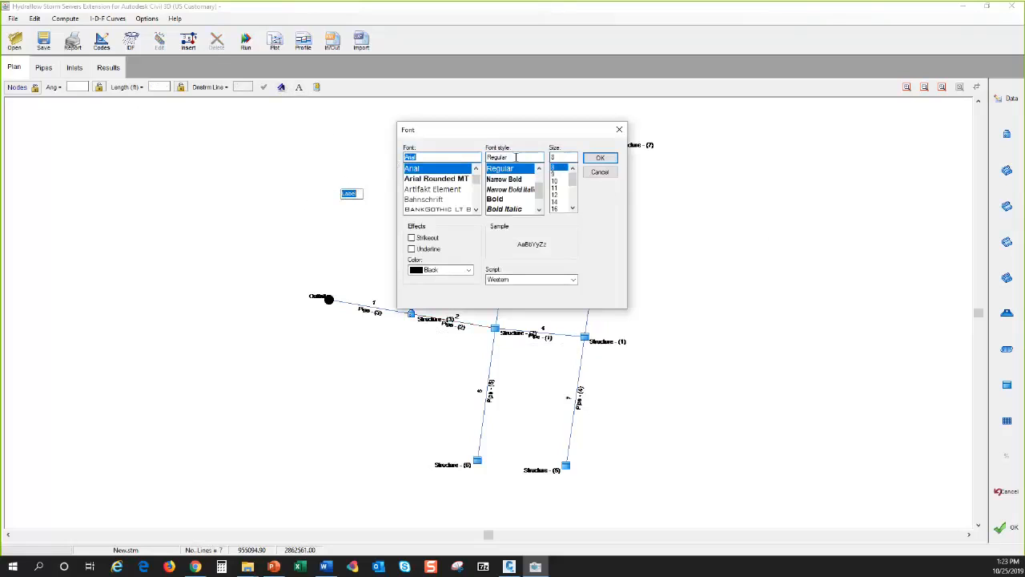
click(619, 130)
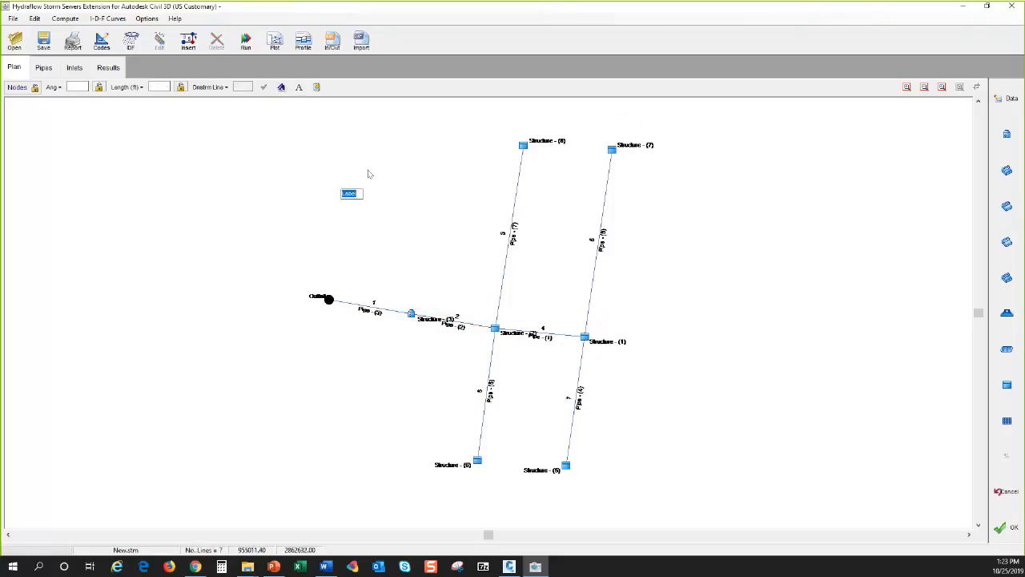
click(772, 298)
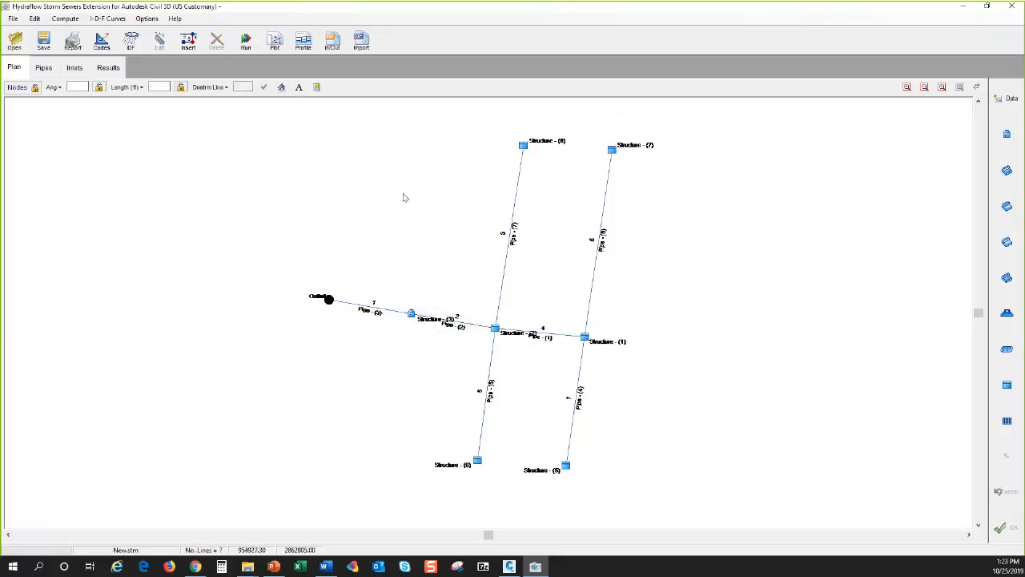
Reposition the plan and try to place a default text label in the empty area above the outfall
click(281, 88)
drag(359, 241, 362, 219)
click(395, 183)
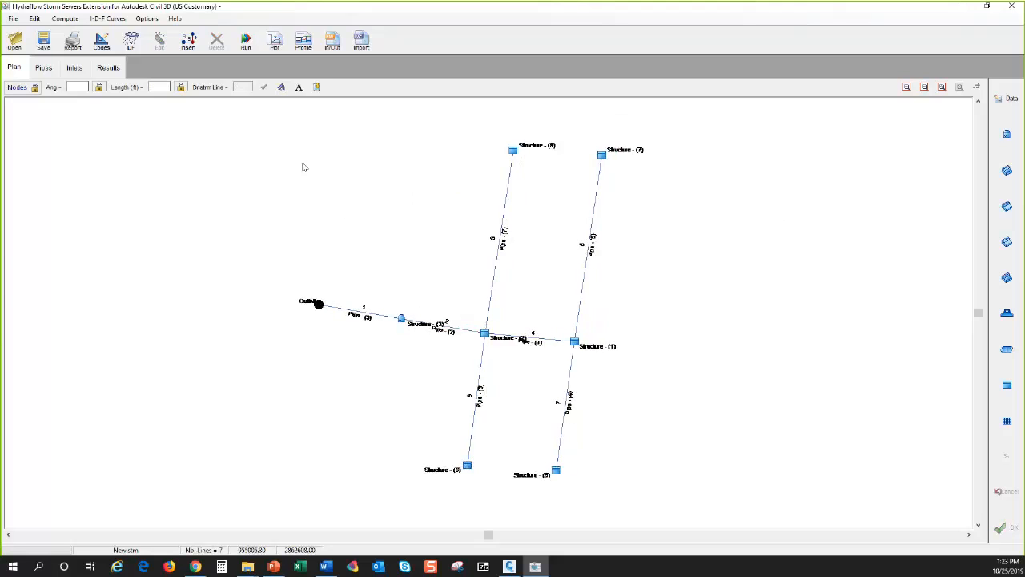
click(297, 89)
click(322, 186)
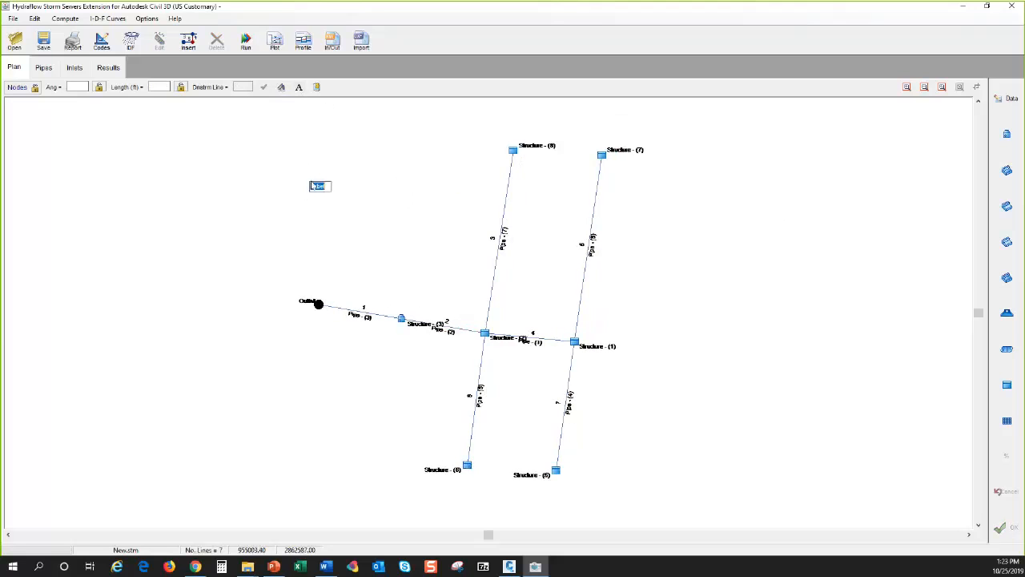
click(300, 88)
click(300, 150)
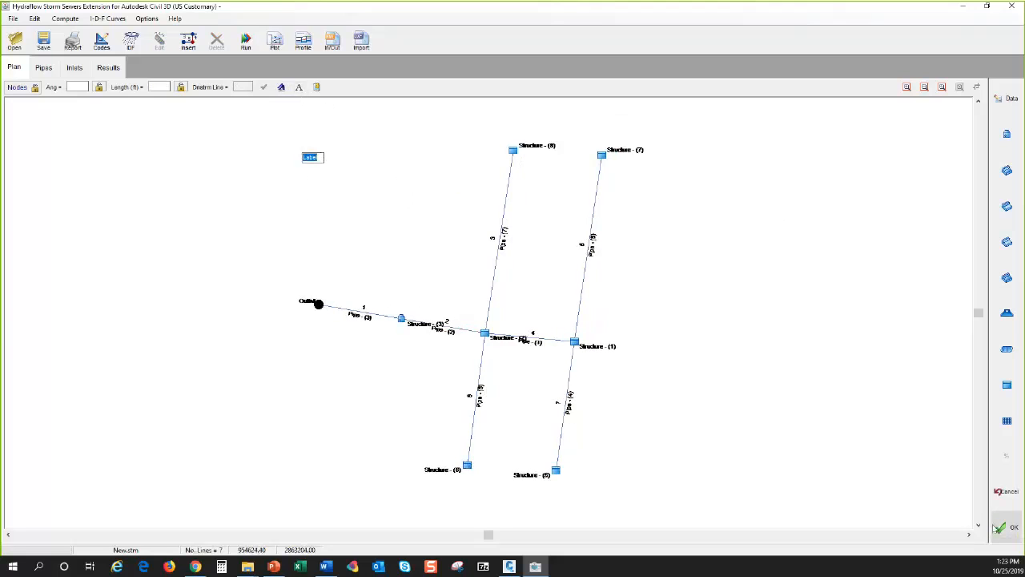
click(996, 527)
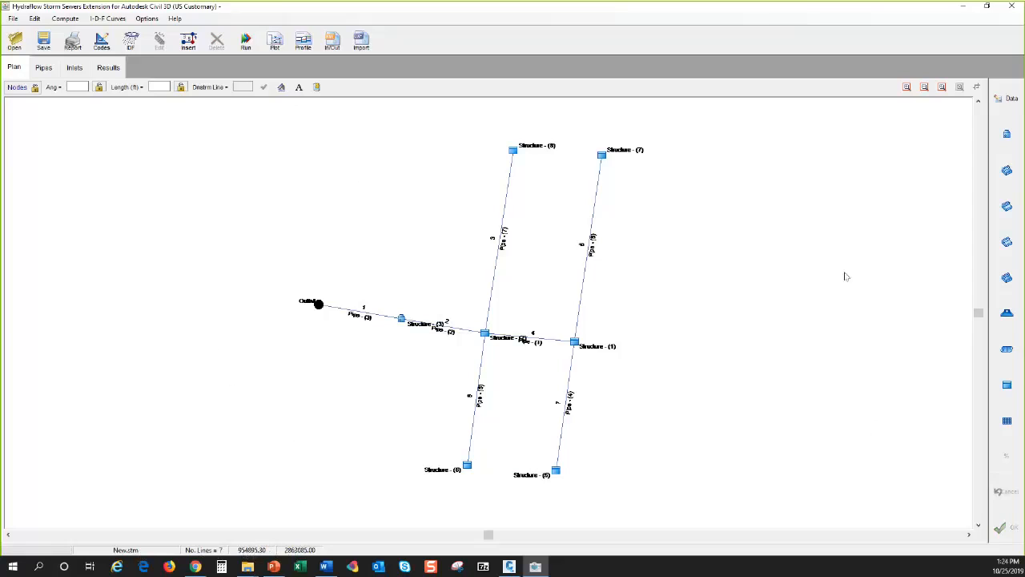
Import Drainage Areas.dxf as the plan's background image, and show its full extent with the pipe network
click(943, 88)
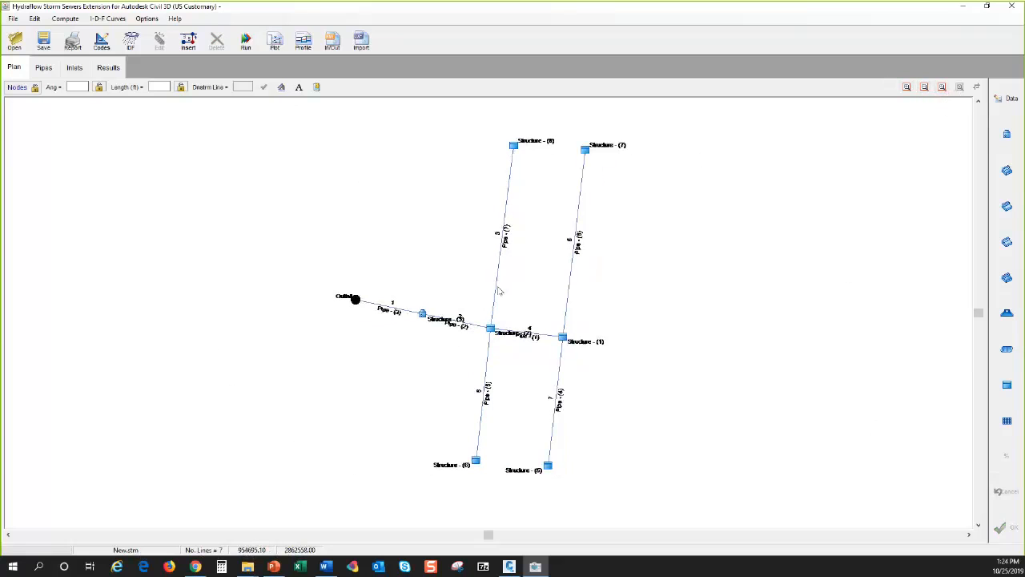
click(12, 19)
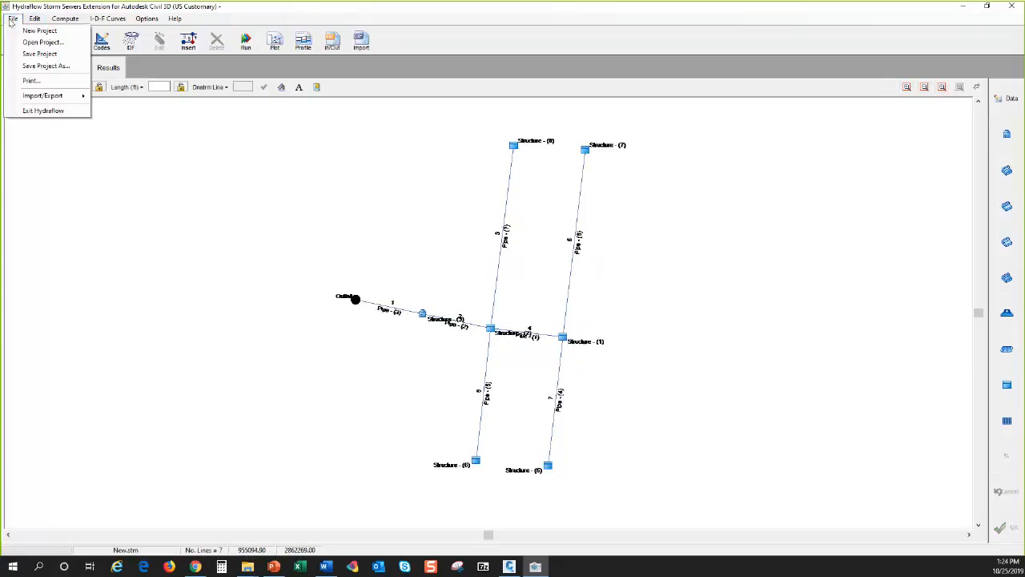
mouse_move(45, 97)
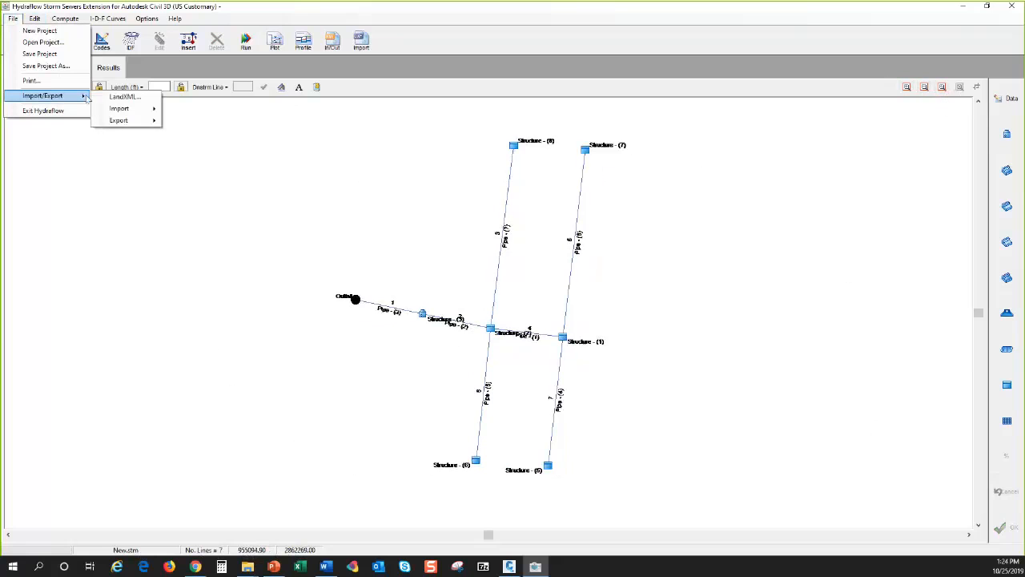
mouse_move(132, 109)
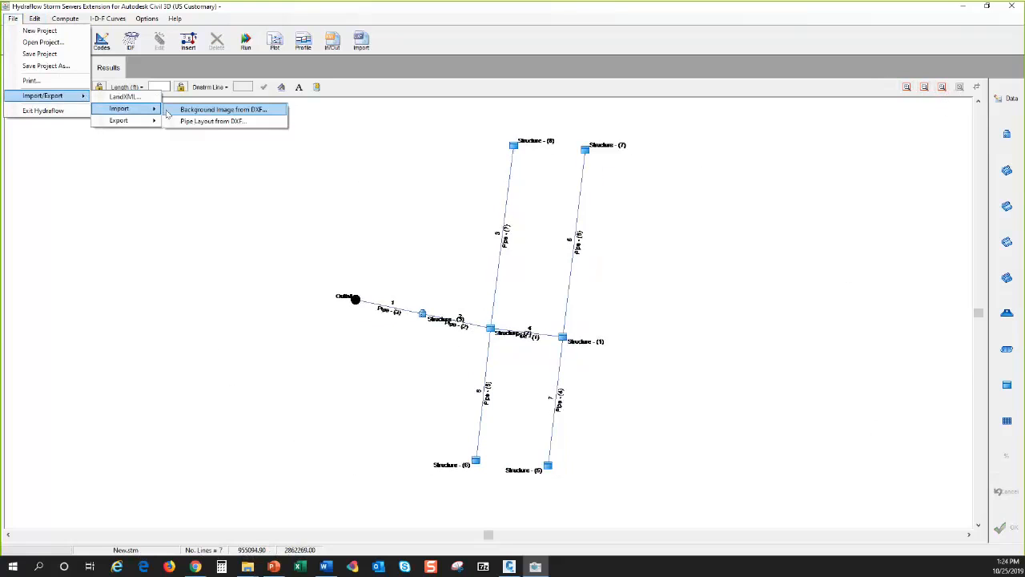
click(212, 114)
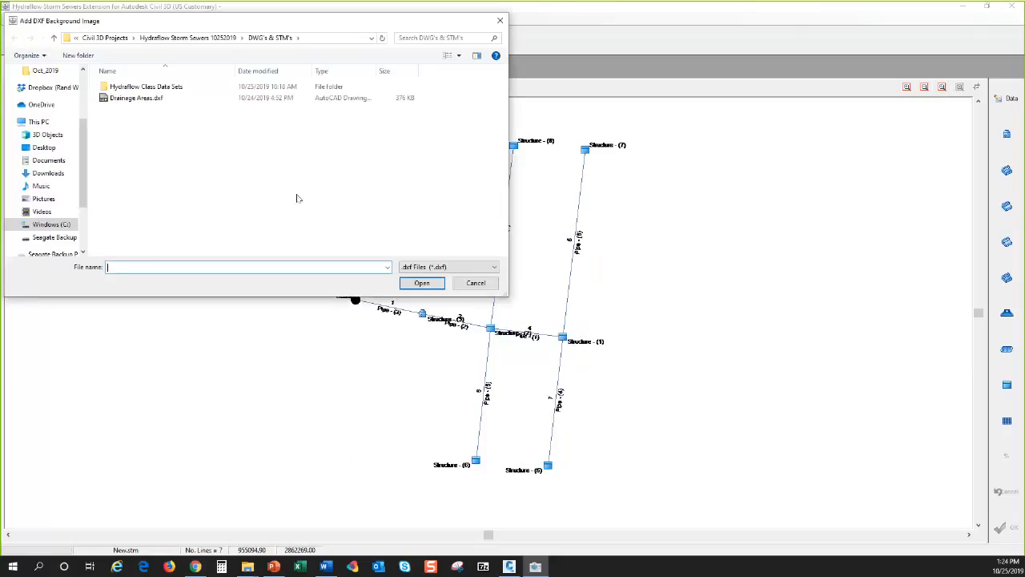
click(136, 97)
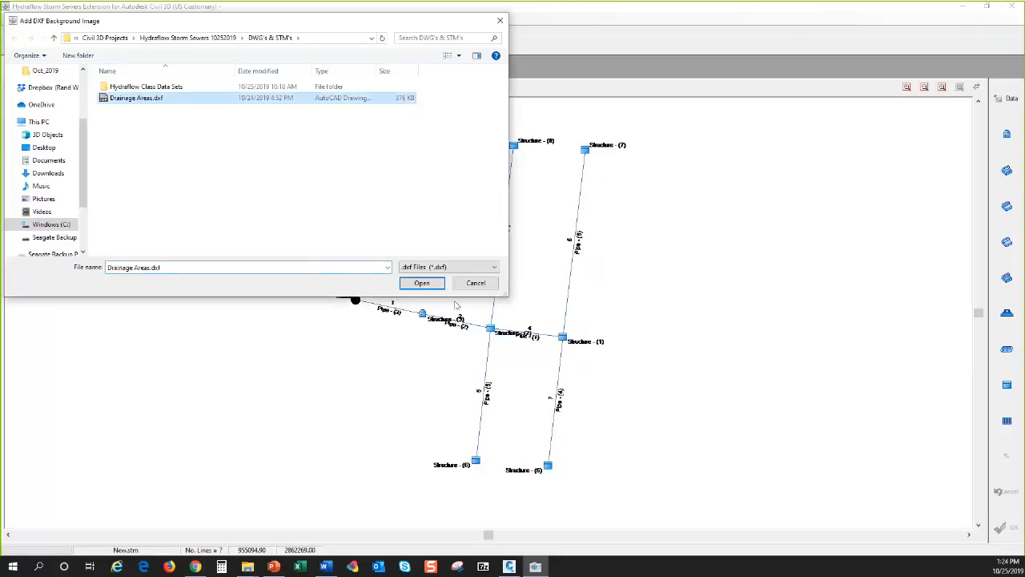
click(436, 285)
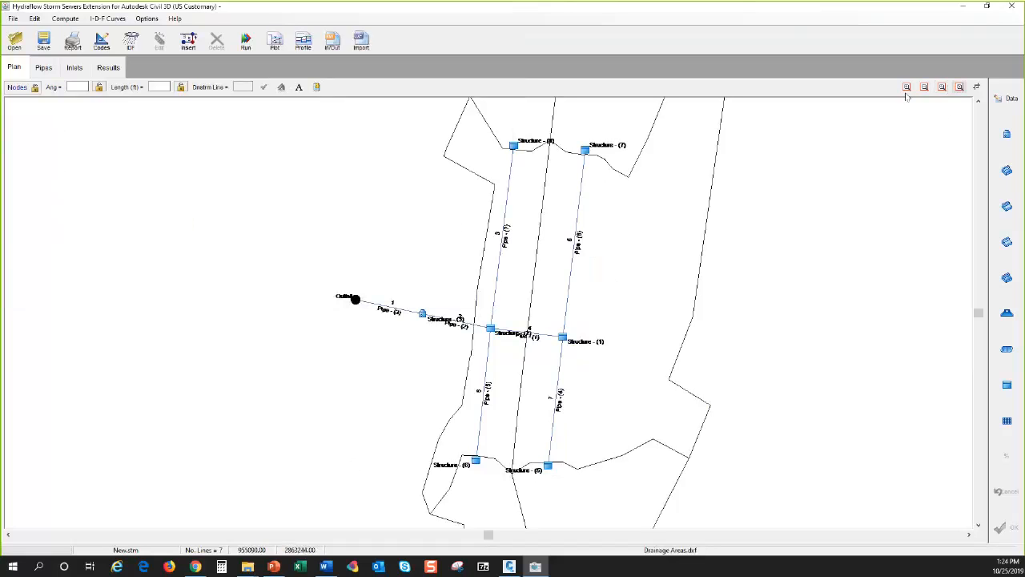
click(960, 88)
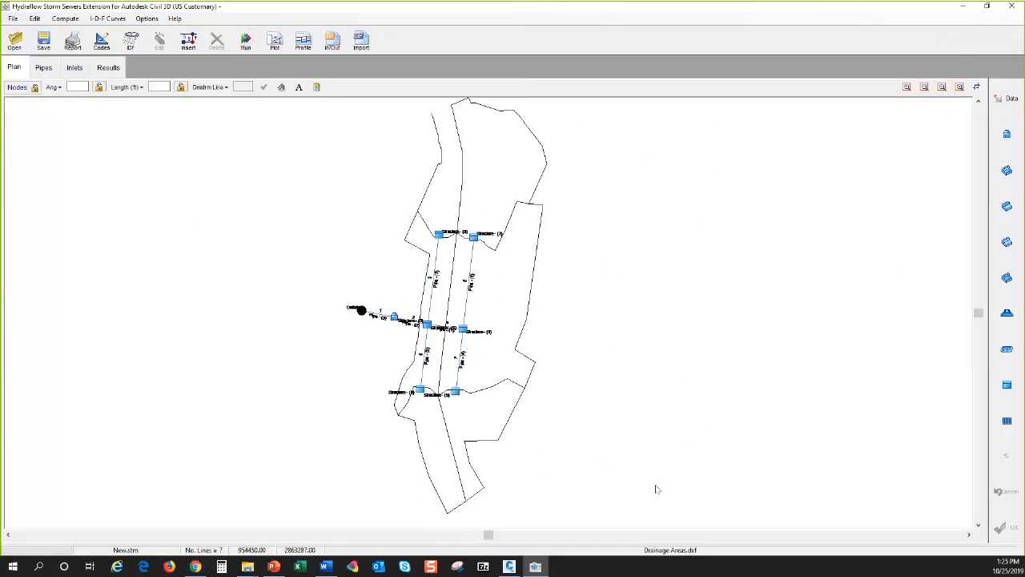
Examine the detailed pipe data of line 1, and review the input tables for all pipes and inlets
click(1011, 98)
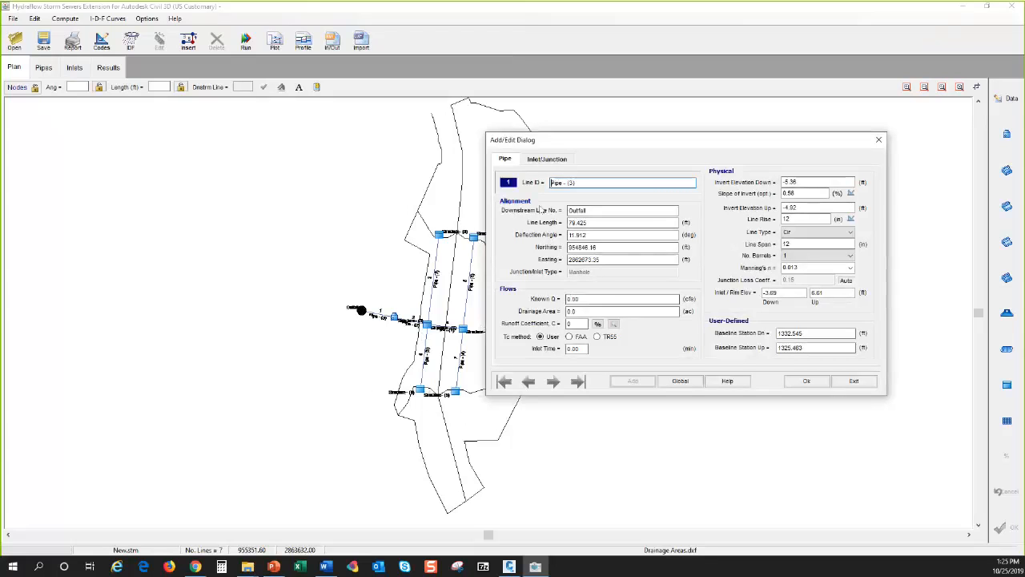
click(806, 383)
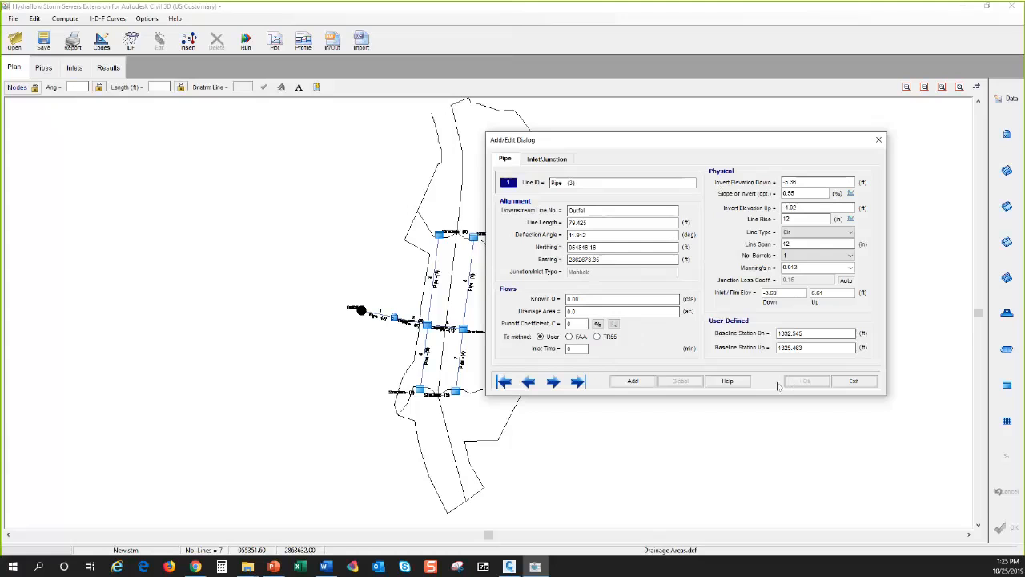
click(878, 142)
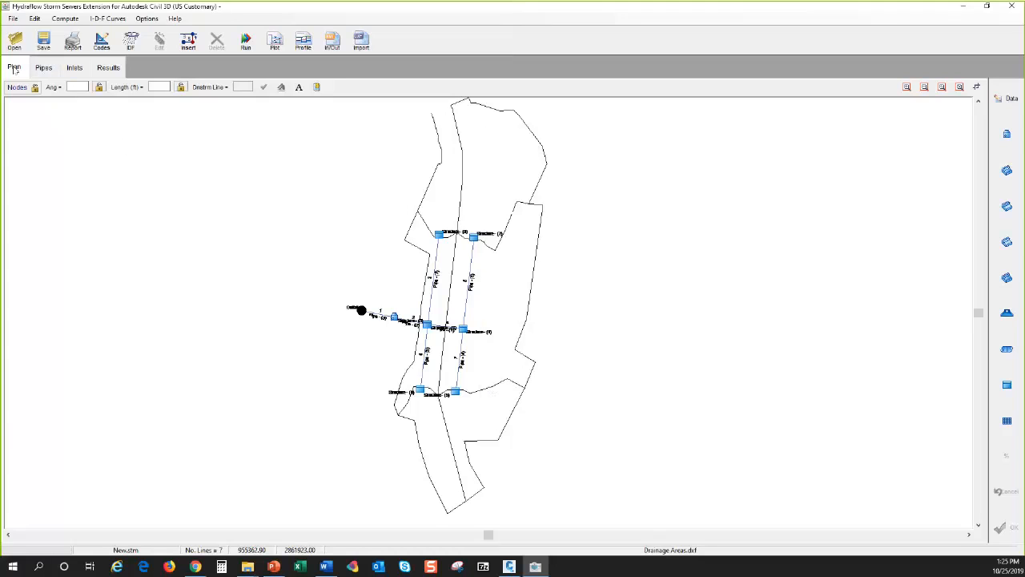
click(42, 72)
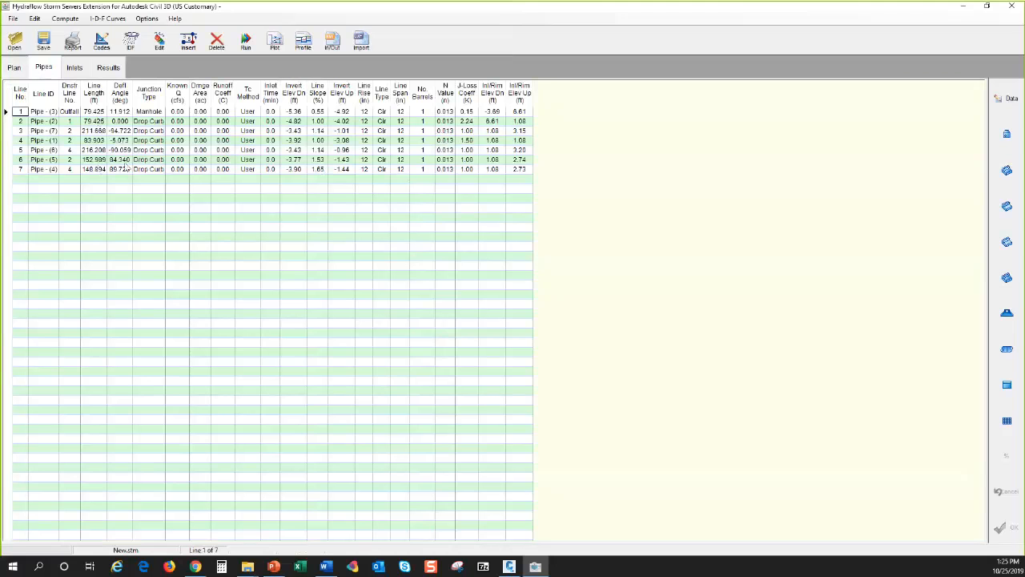
click(72, 70)
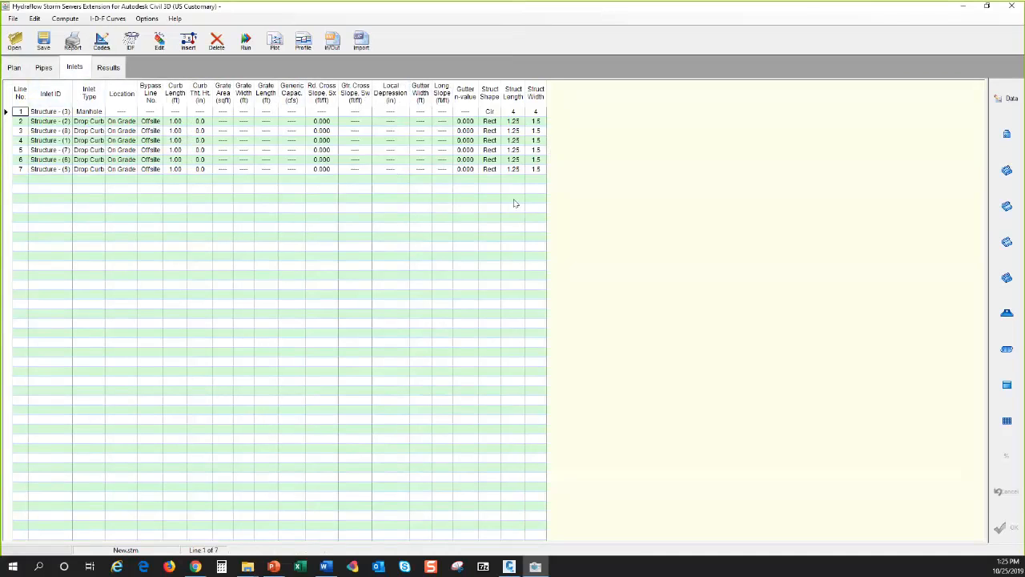
Review the results in the Summary, DOT, Inlet, FL-DOT, Calc, Cost and MyReport formats
click(114, 76)
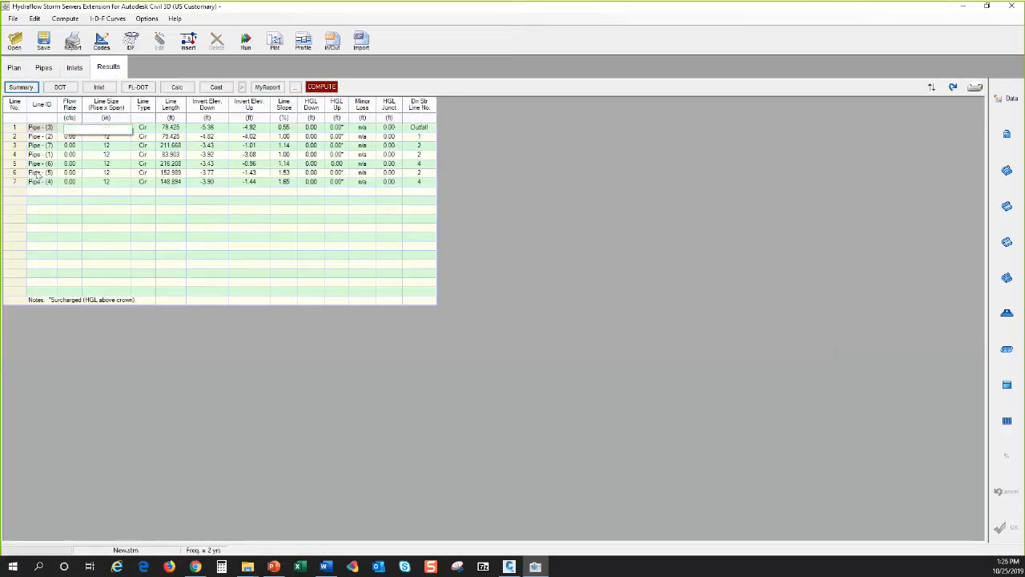
click(60, 85)
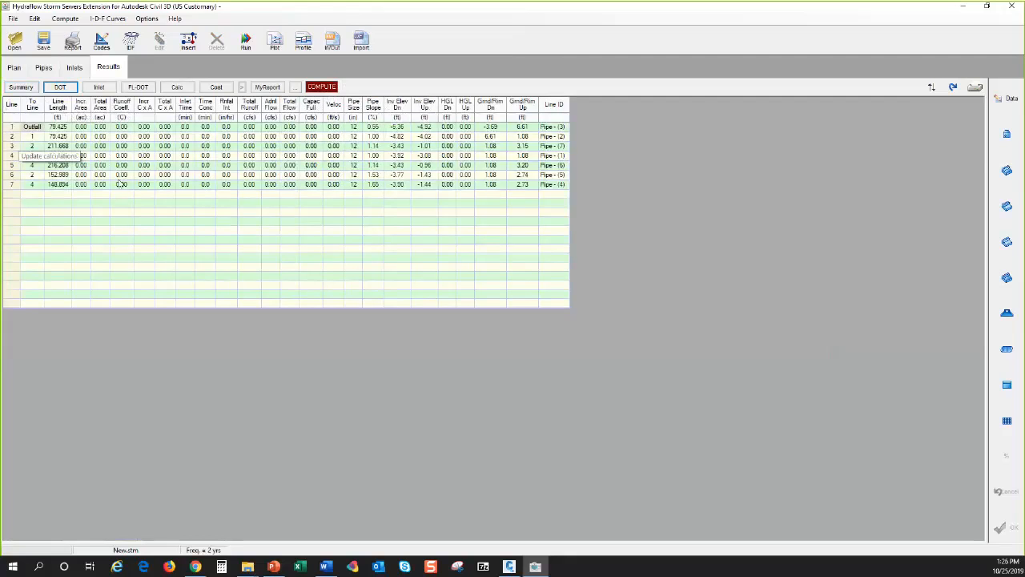
click(98, 87)
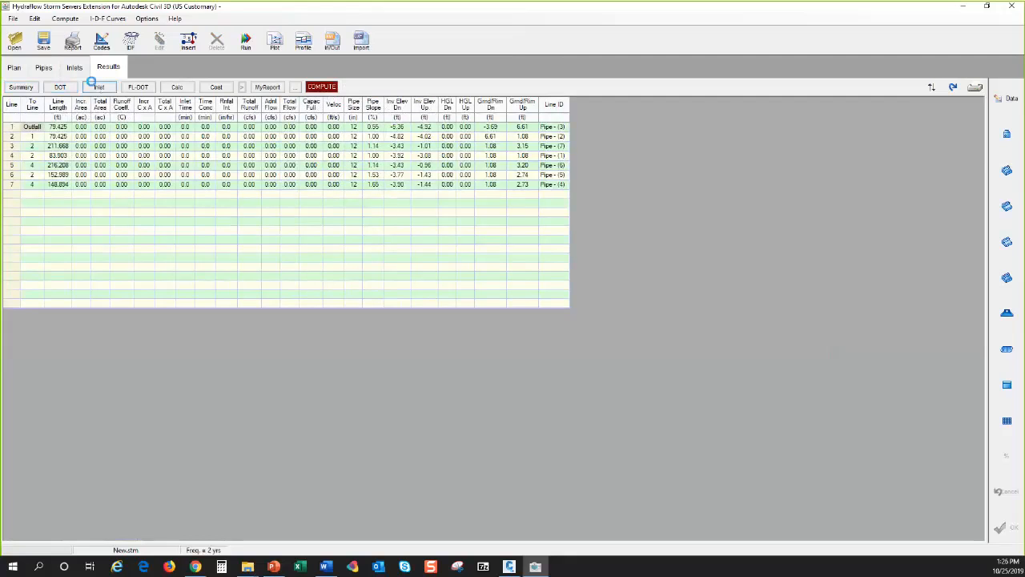
click(130, 90)
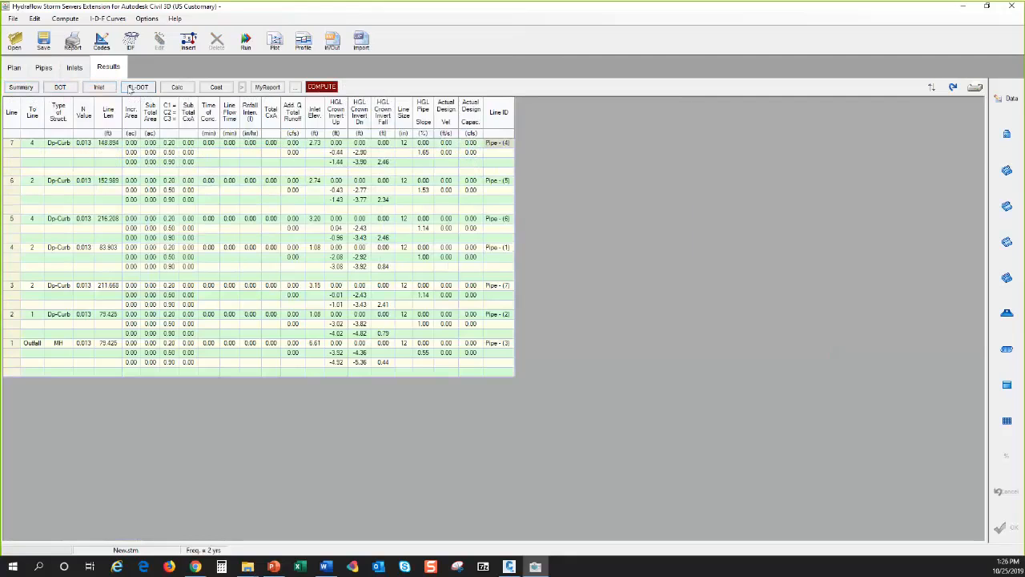
click(175, 89)
click(216, 86)
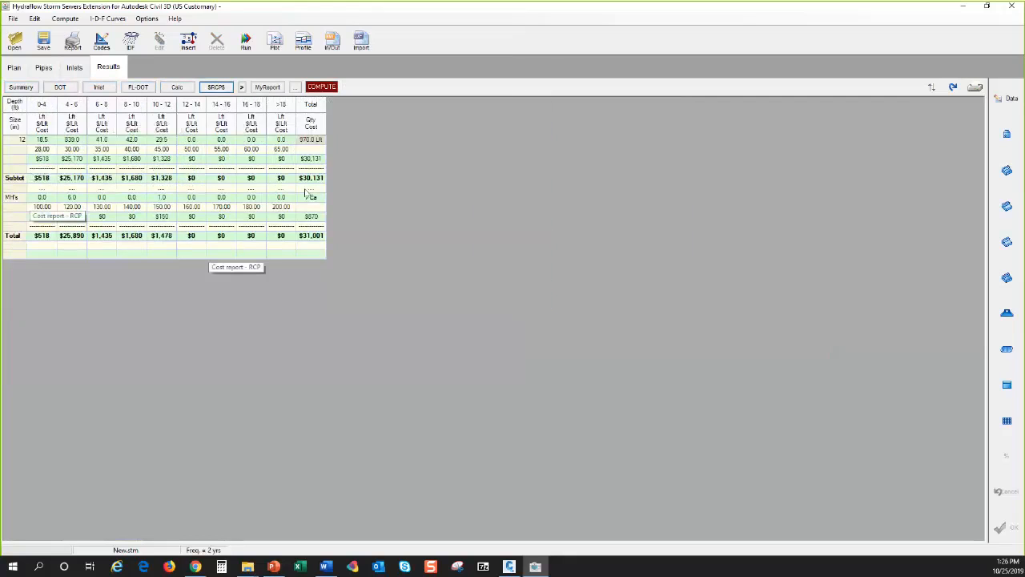
click(268, 86)
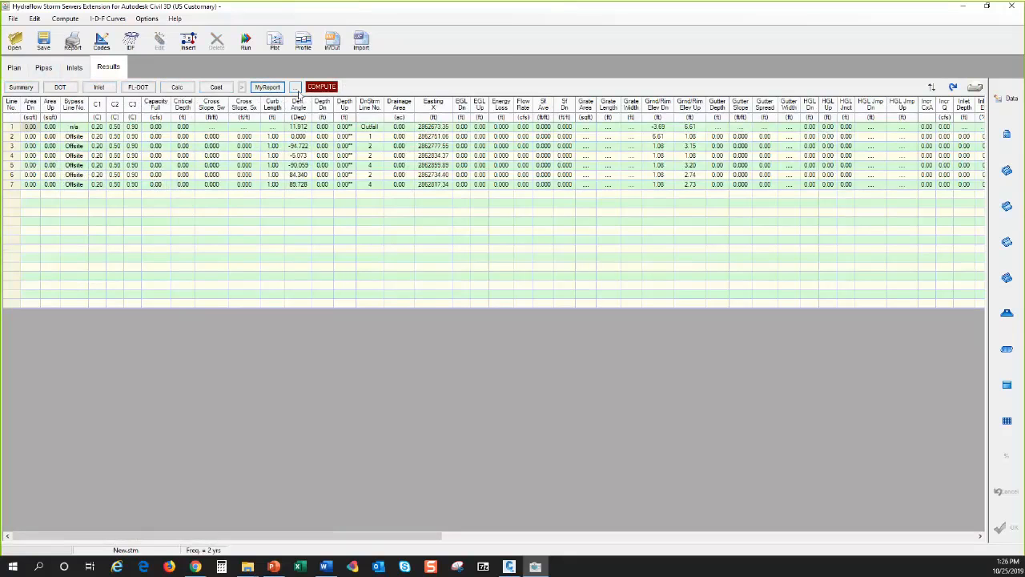
Examine the MyReport custom report's column setup and the variables available for its Cover Dn column, and close the setup
click(295, 87)
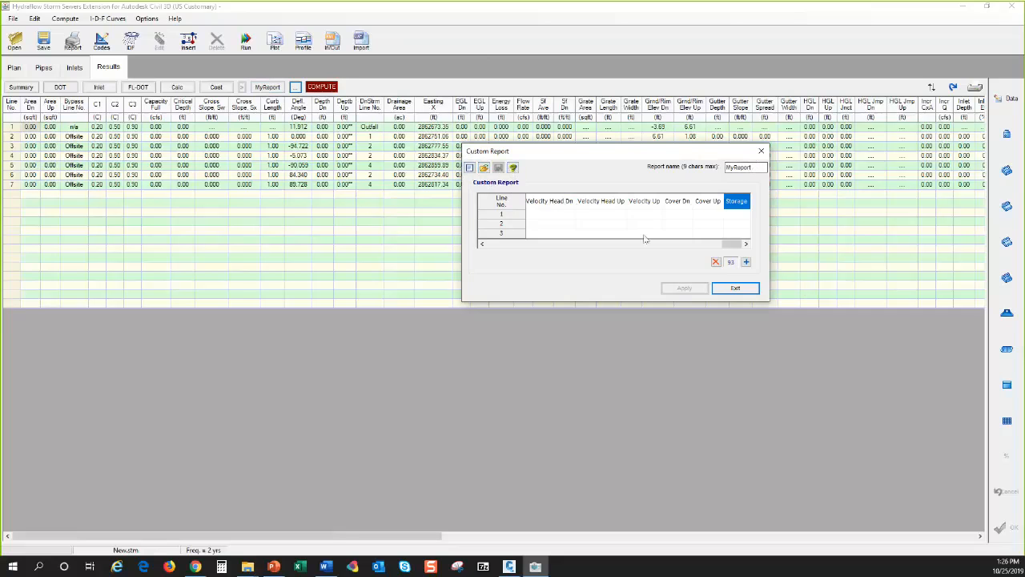
mouse_move(729, 244)
mouse_down()
mouse_move(492, 243)
mouse_move(731, 244)
mouse_up()
click(680, 204)
click(688, 201)
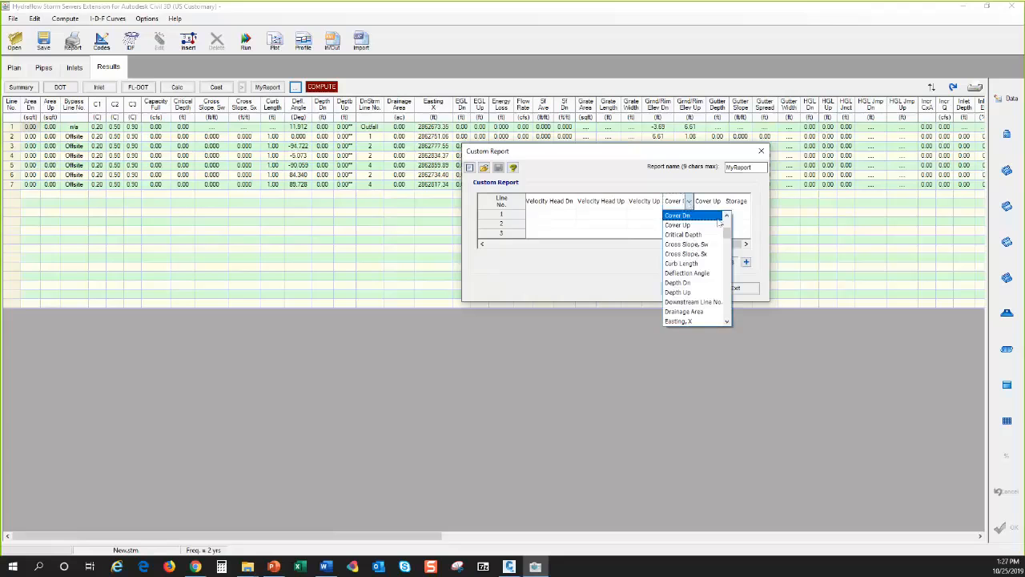
drag(727, 238, 728, 317)
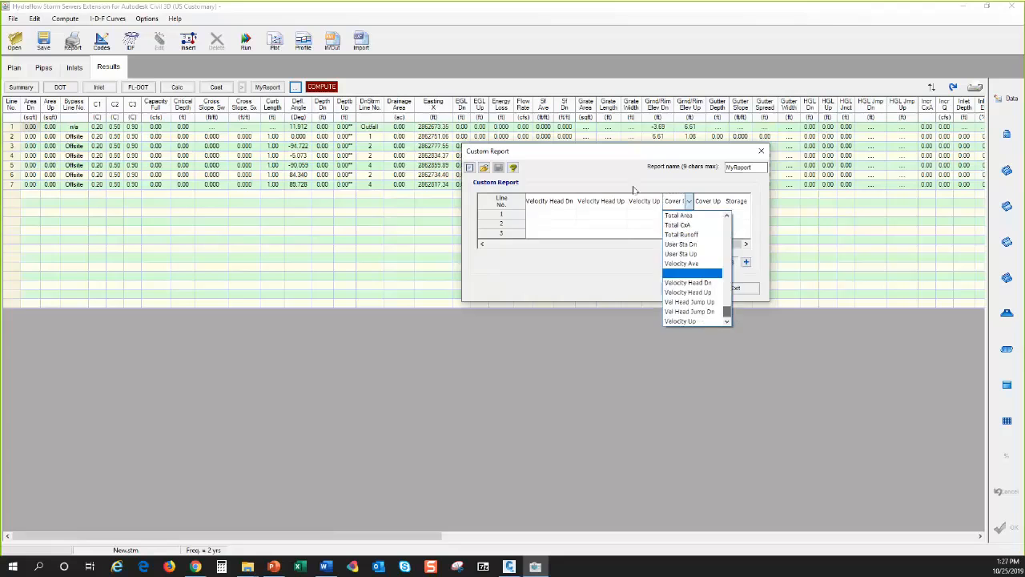
click(616, 150)
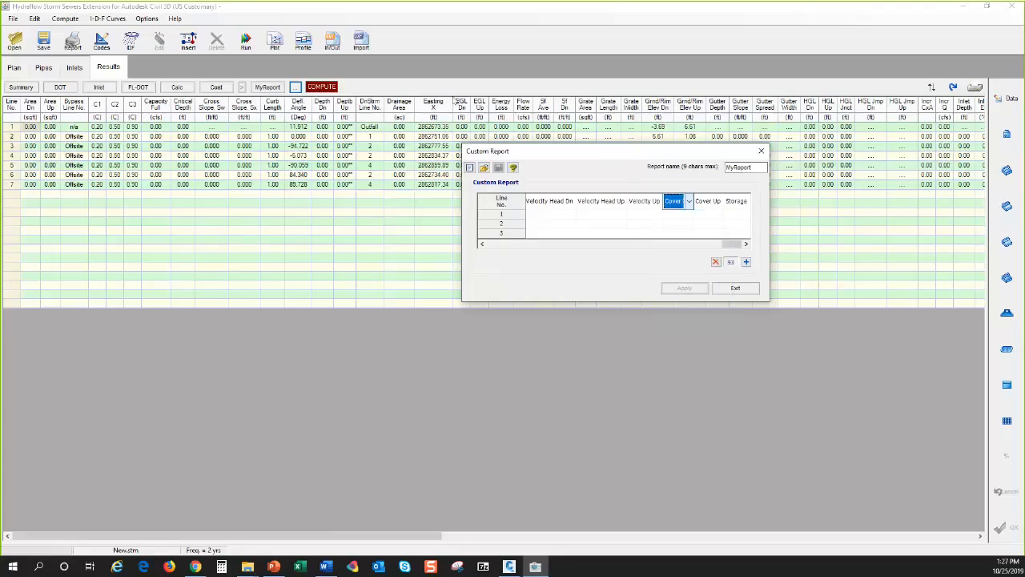
click(737, 288)
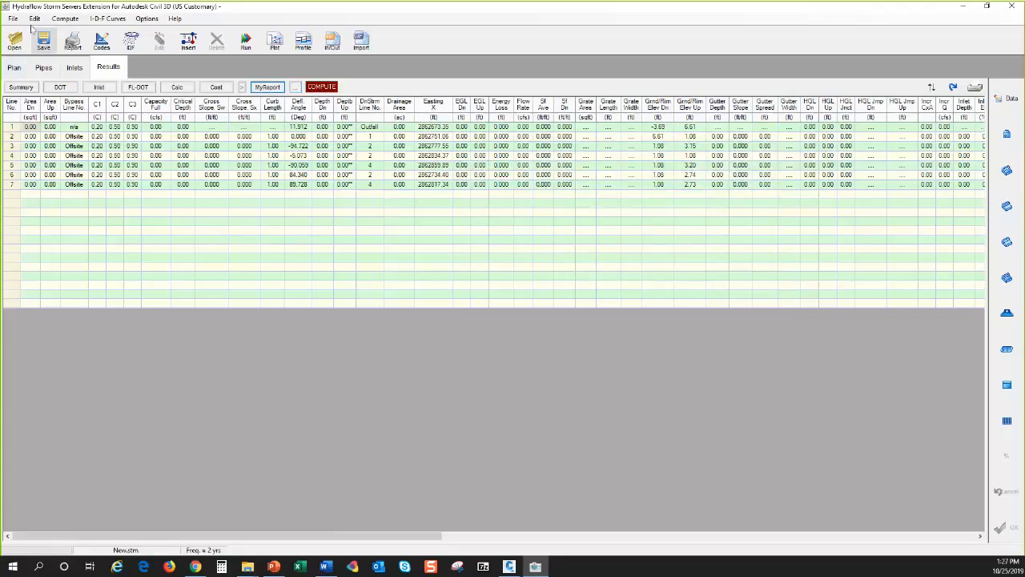
Open the line data from the plan, step forward to line 4, and move the dialog clear of the network
click(13, 68)
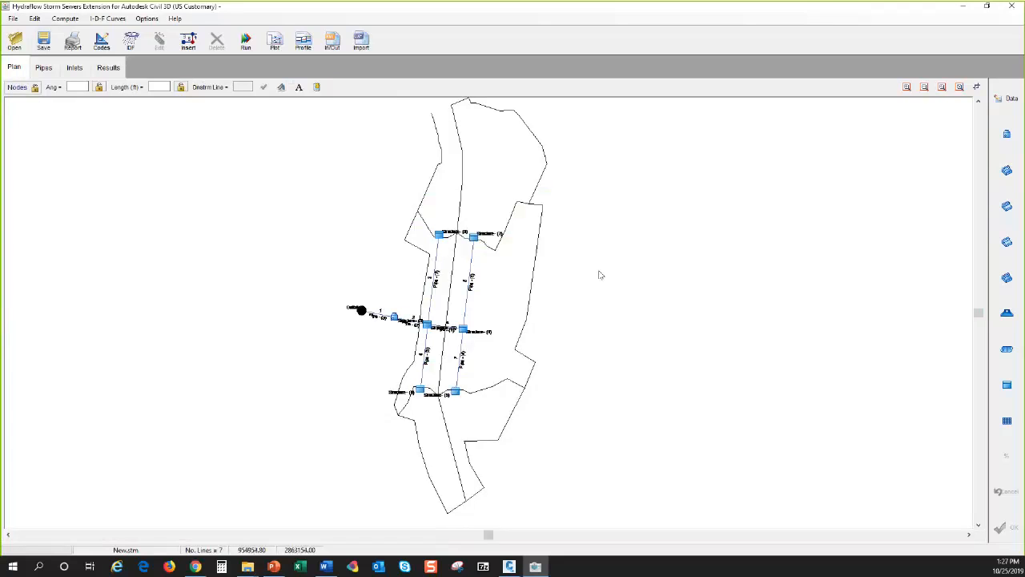
click(1013, 99)
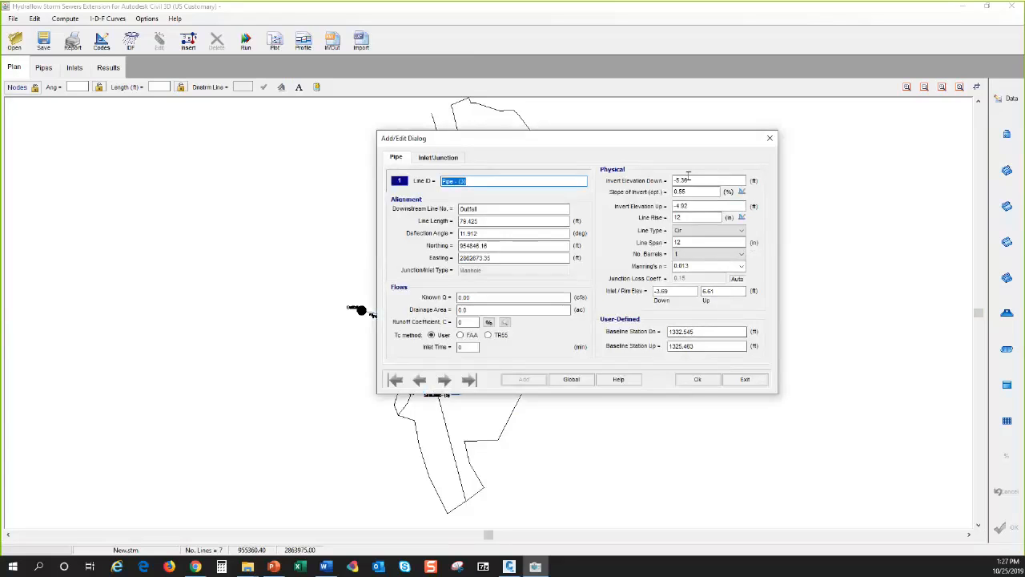
click(687, 378)
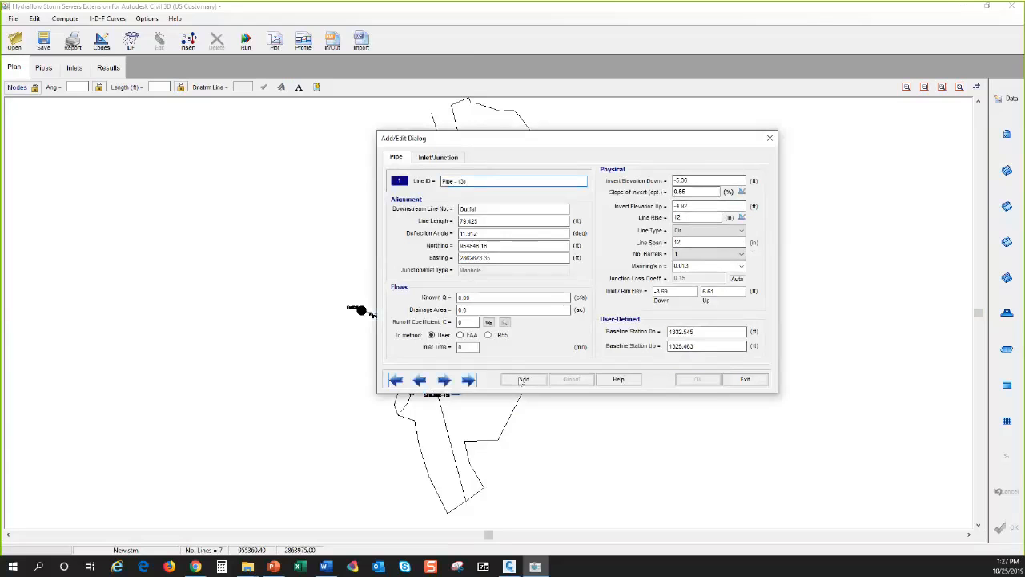
click(446, 387)
click(446, 387)
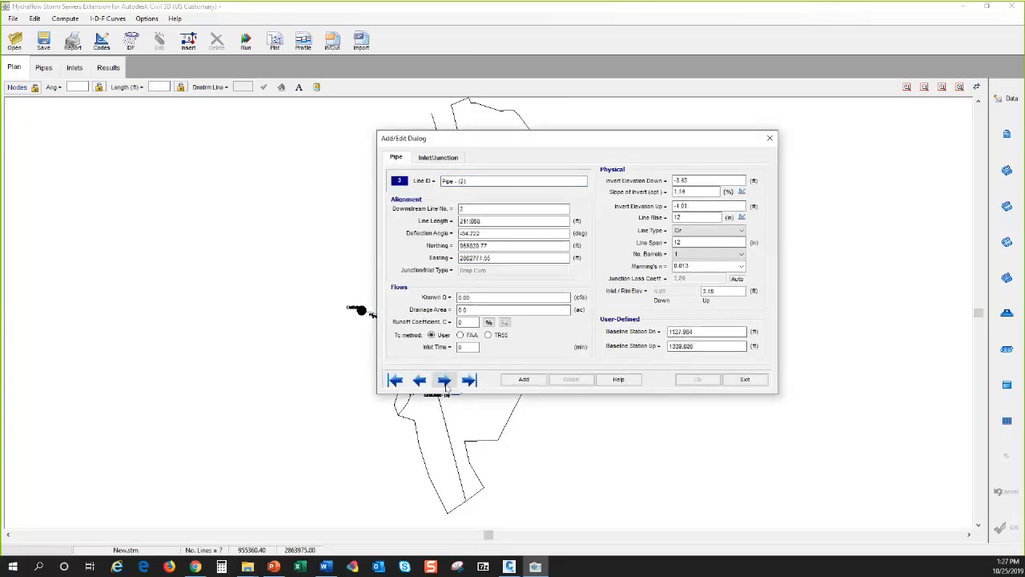
click(446, 387)
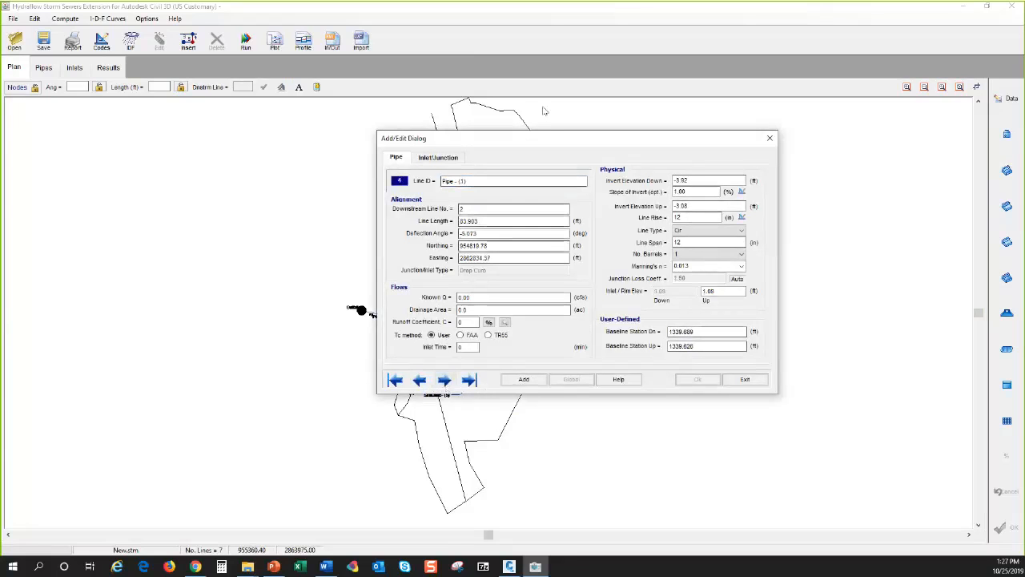
drag(551, 132, 780, 99)
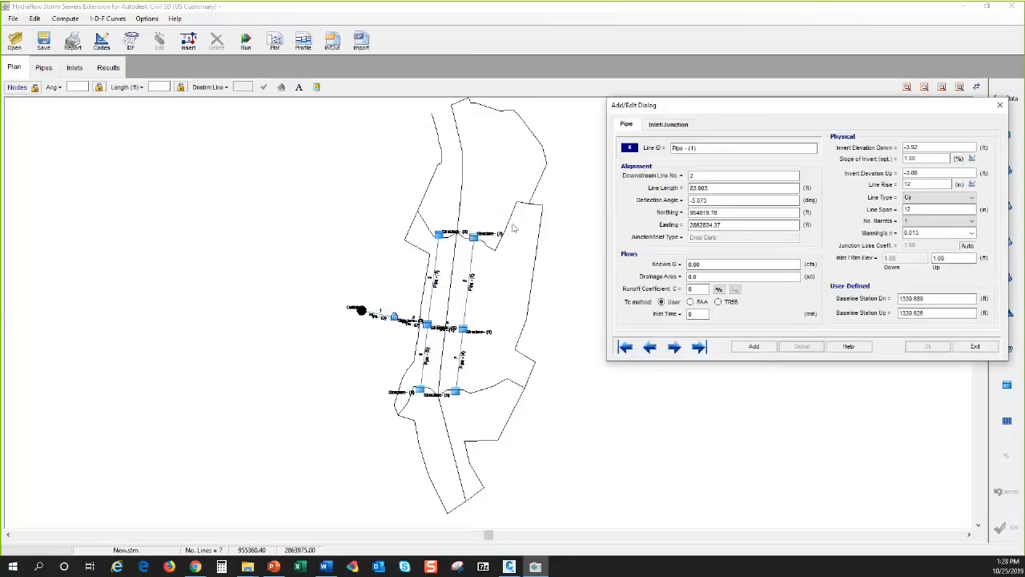
Check the pipe data of the last line, and step backward through the lines to line 1
click(625, 346)
click(699, 346)
click(650, 349)
click(649, 351)
click(650, 351)
click(650, 351)
click(650, 351)
click(649, 351)
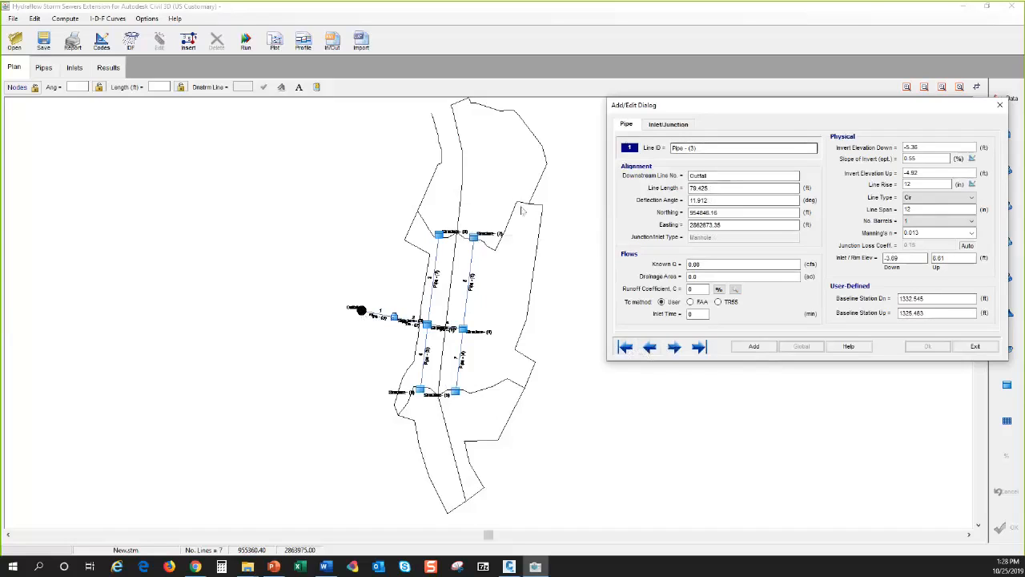
Examine the structure and pipe data of line 1 and the pipe data of line 2, and close the dialog
click(671, 126)
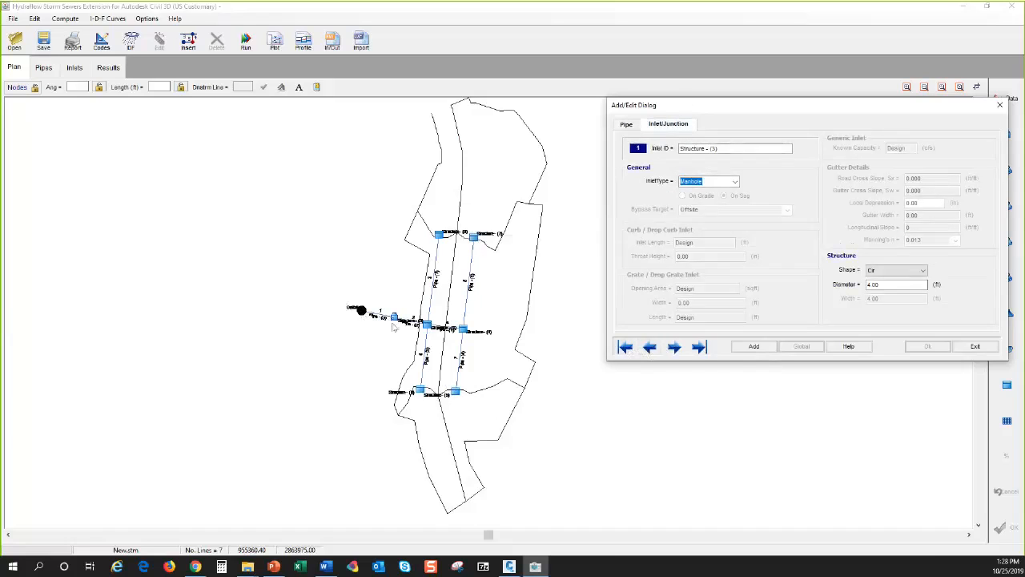
click(627, 125)
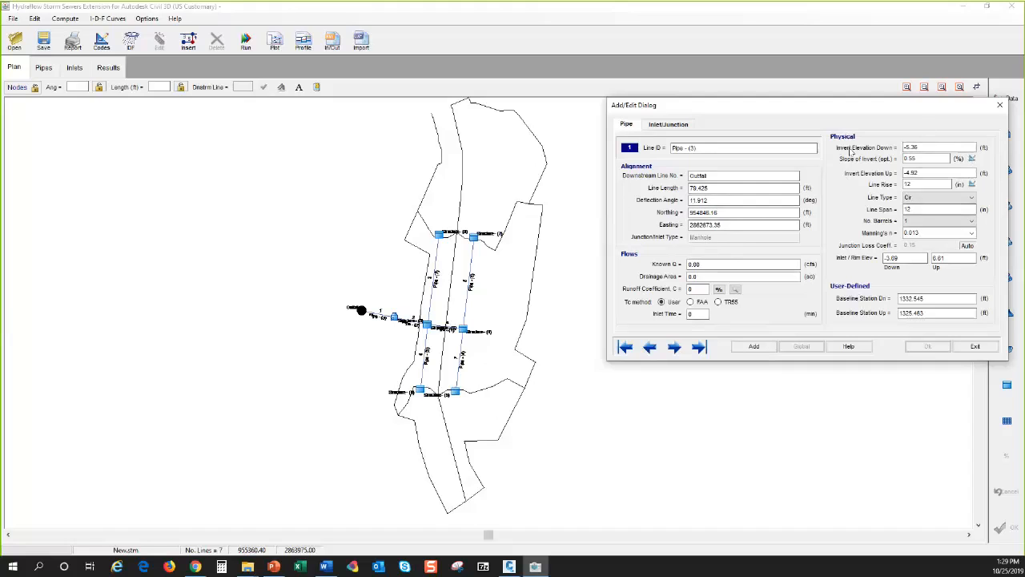
key(Tab)
click(908, 148)
click(675, 347)
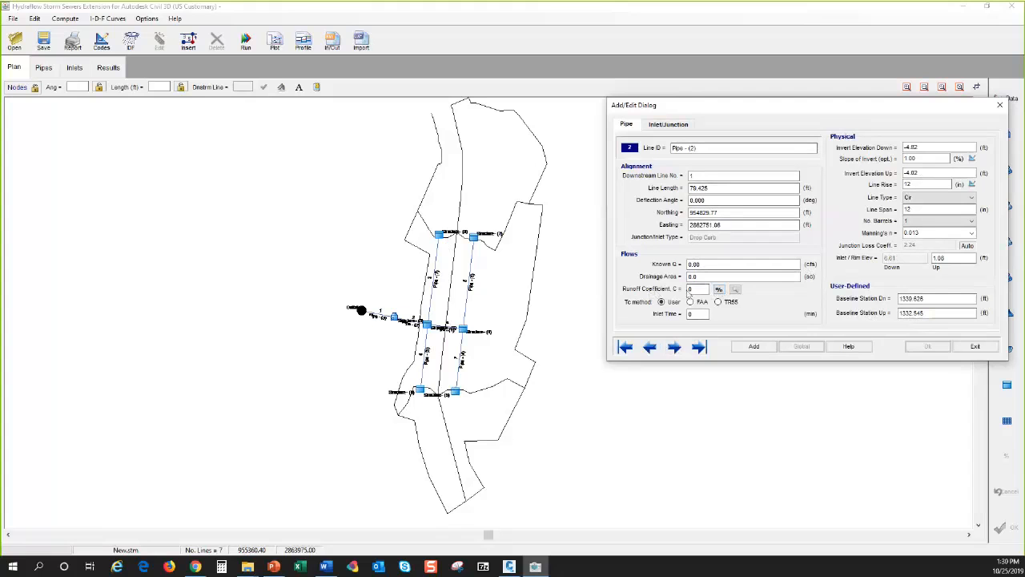
click(974, 346)
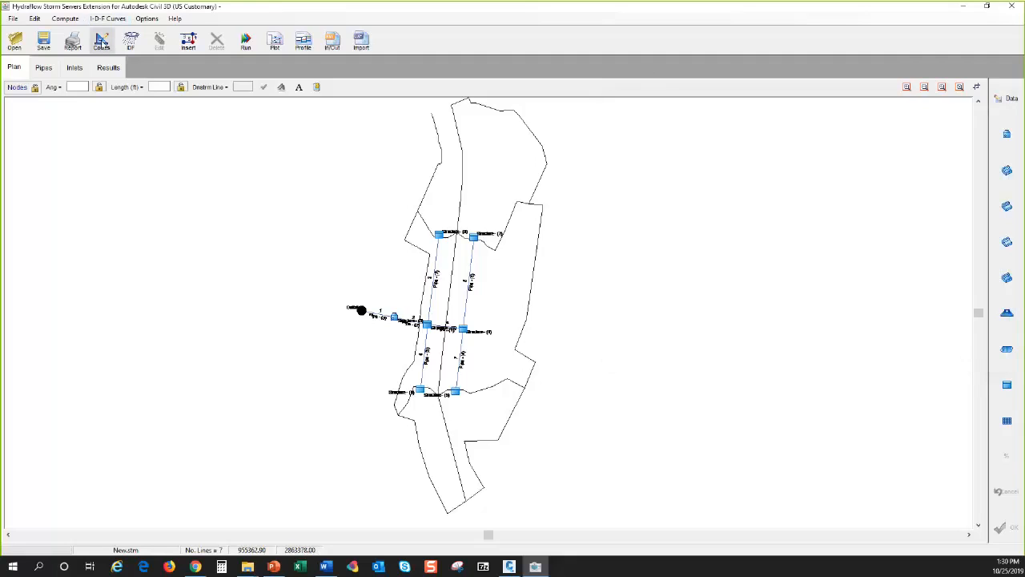
Enable zero minimum cover at outfalls in the pipe design codes, and review the size and alignment options
click(101, 40)
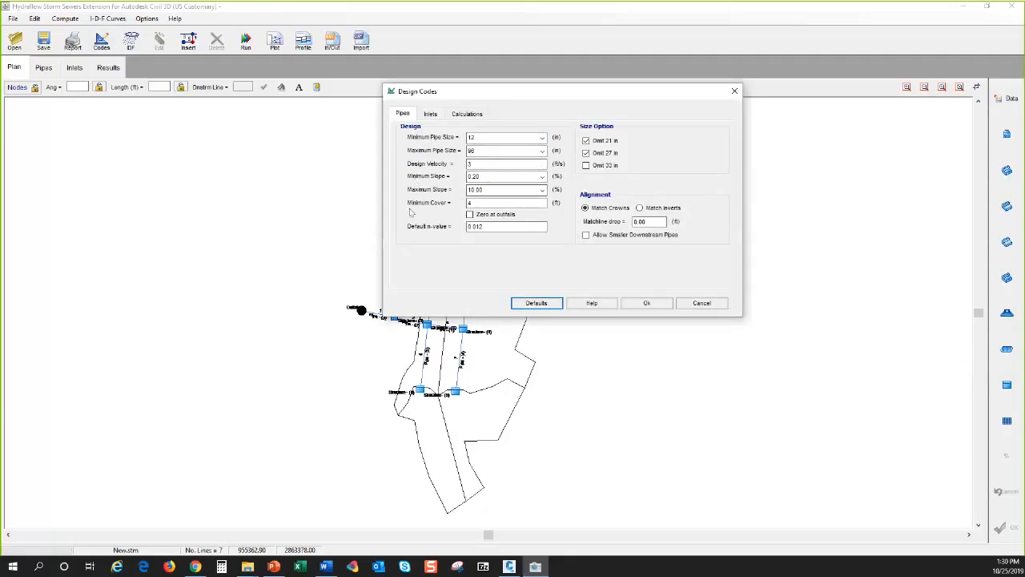
click(470, 214)
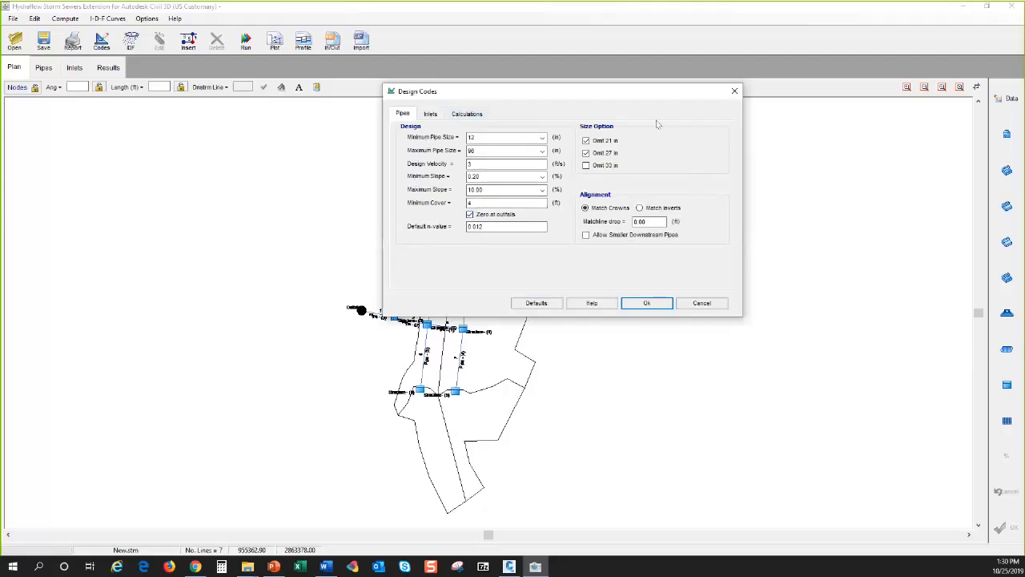
click(587, 166)
click(641, 222)
Set the global curb opening to Horiz in the default inlet design codes
click(429, 115)
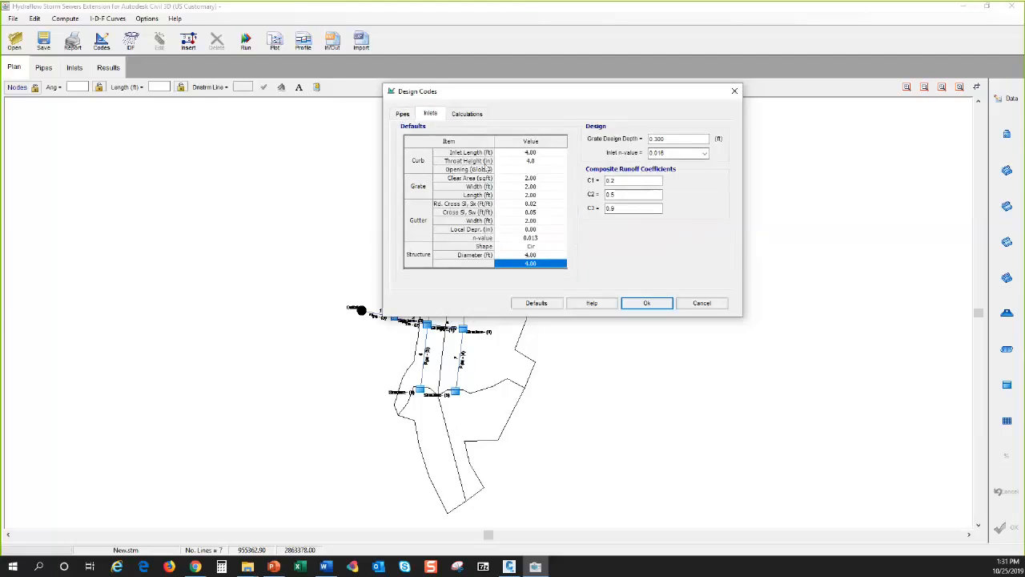
click(561, 170)
click(561, 171)
click(551, 184)
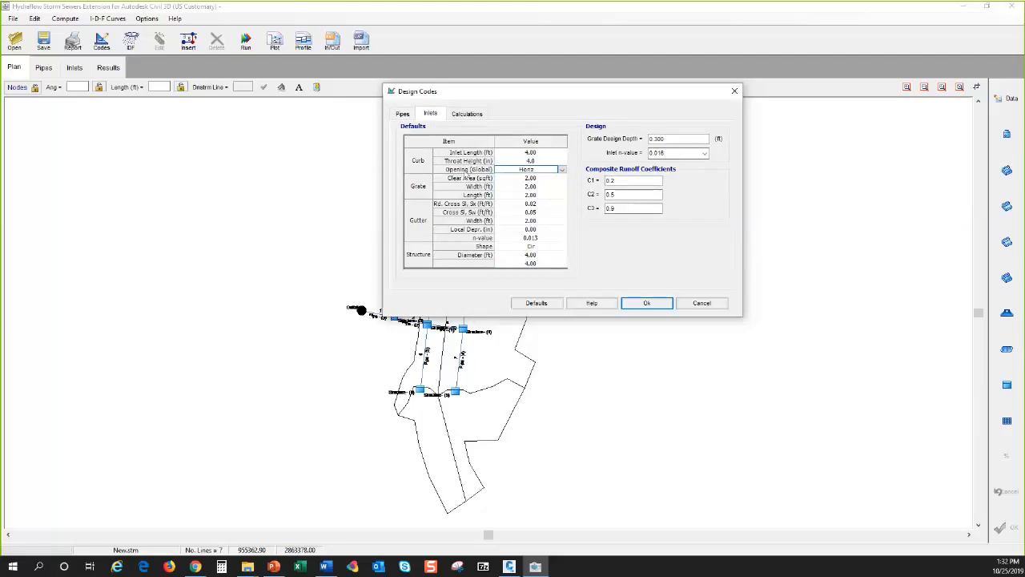
click(562, 171)
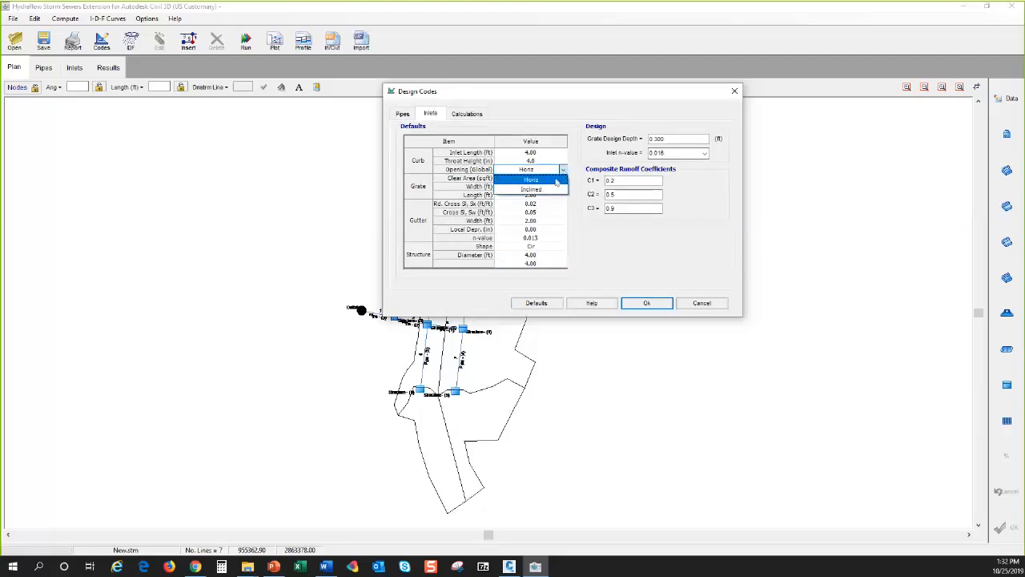
click(556, 181)
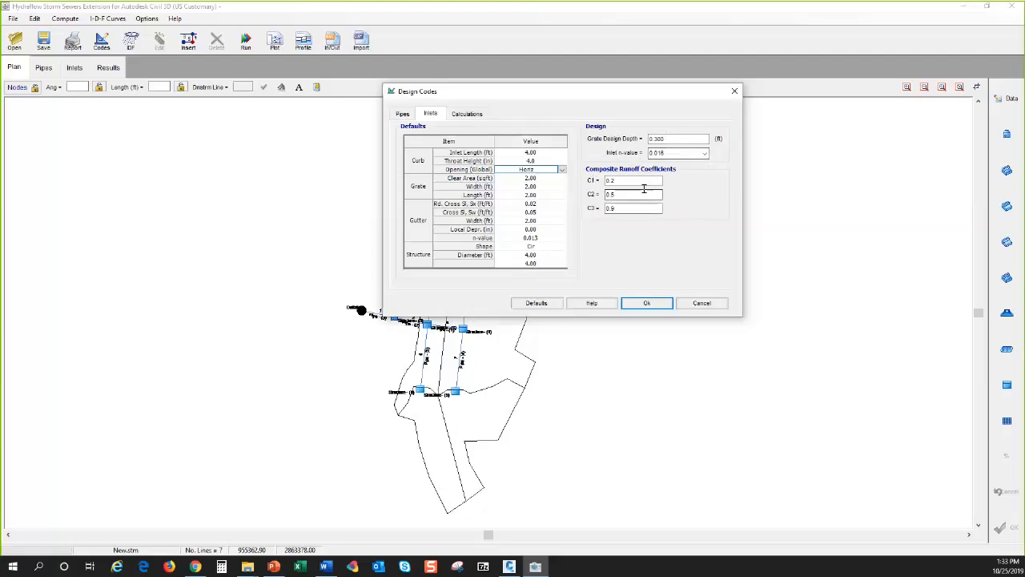
Review the composite runoff coefficients C1, C2 and C3 in the inlet design codes
click(611, 207)
click(620, 179)
click(617, 194)
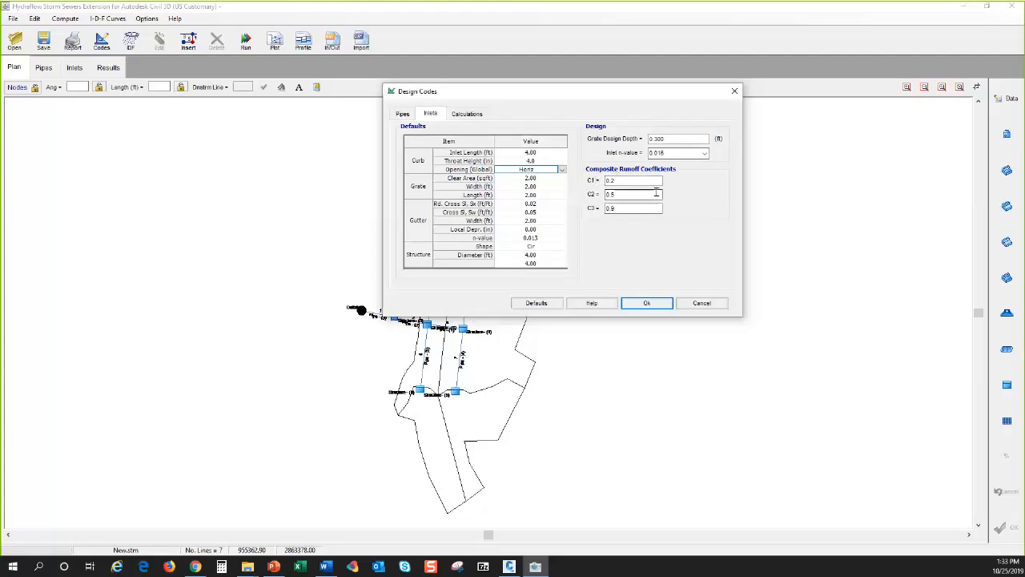
click(630, 207)
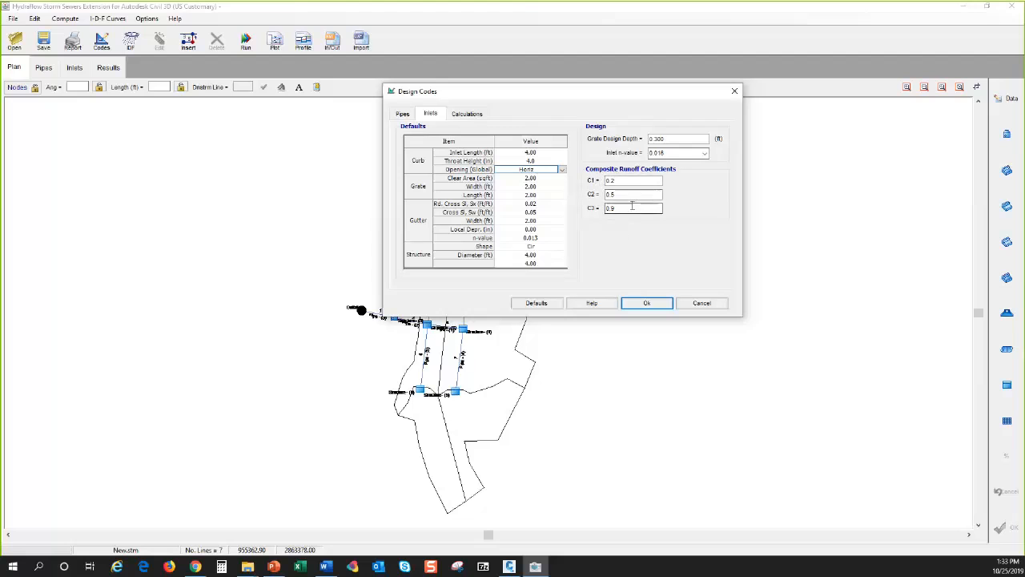
click(607, 194)
Set the minimum starting depth to (dc+D)/2 and enable EGL discrepancy correction and the inlet control check
click(466, 114)
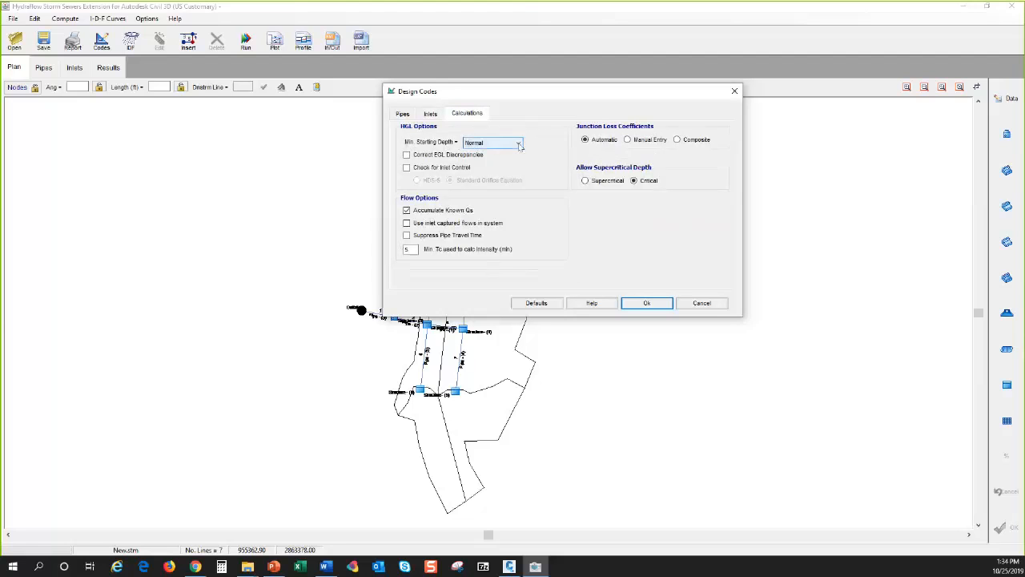
click(494, 144)
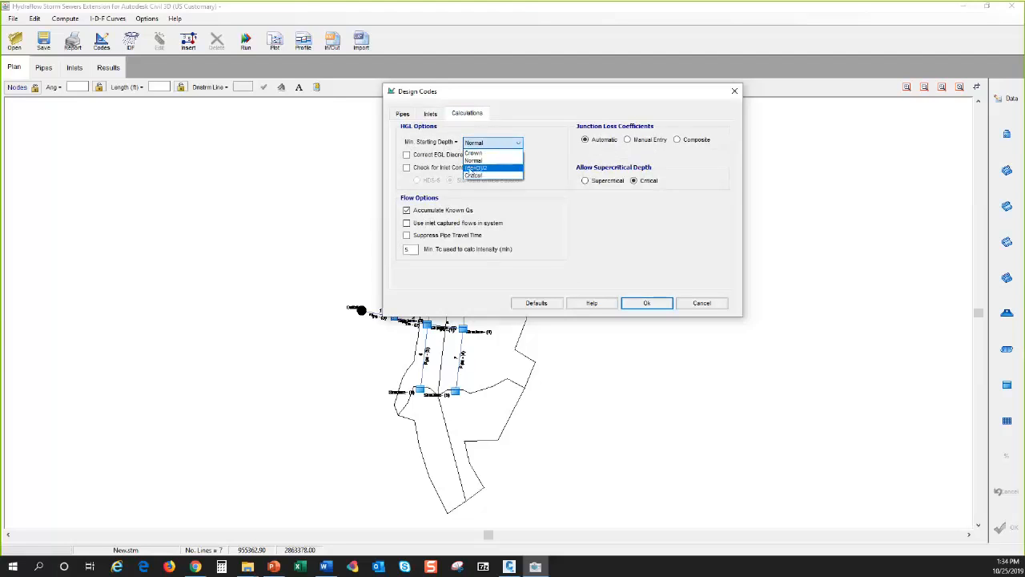
click(481, 170)
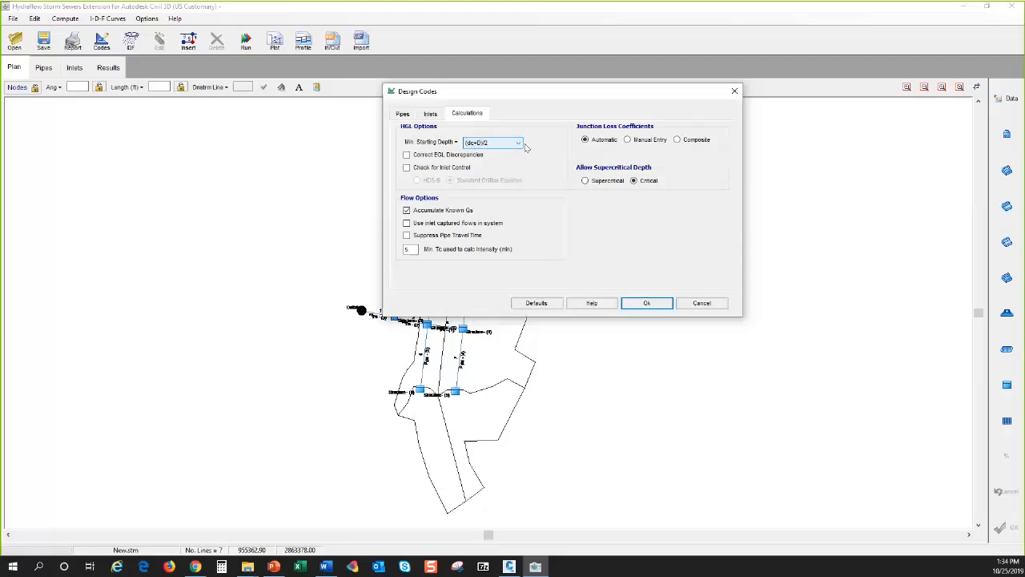
click(407, 156)
click(406, 167)
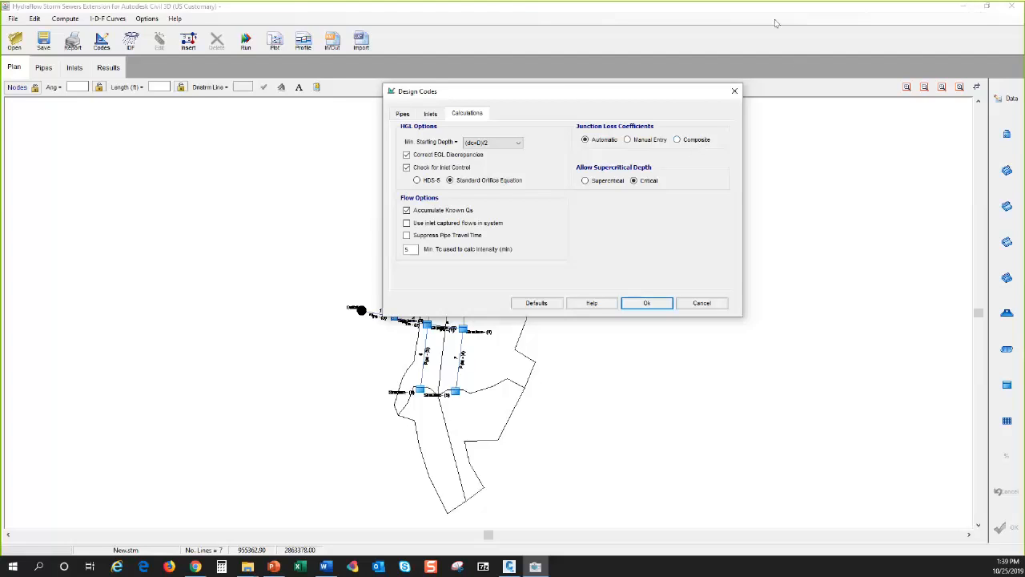
Look at the Analyze Gravity Network command in Civil 3D, return to Storm Sewers, and accept the design codes
click(510, 566)
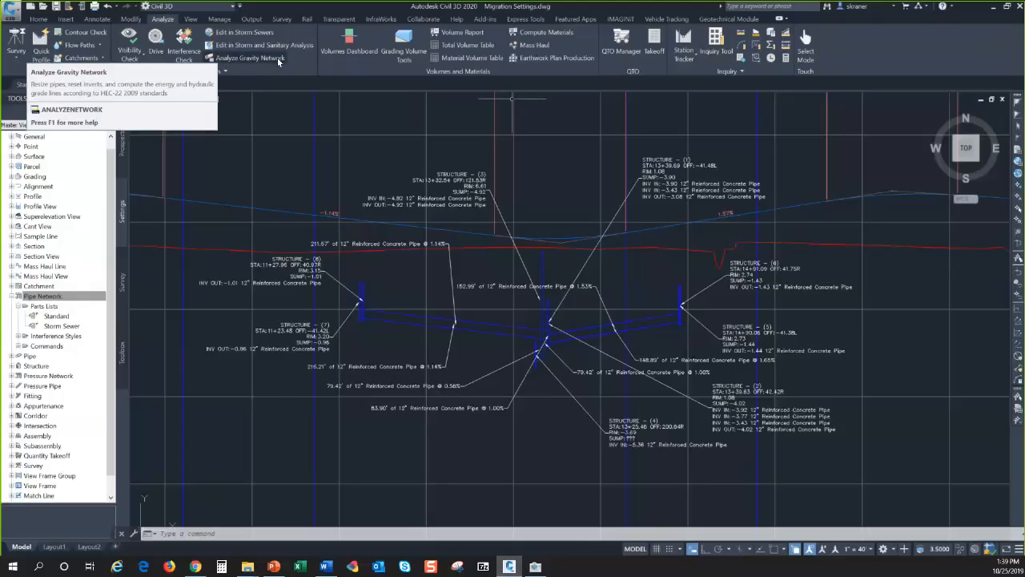
click(509, 567)
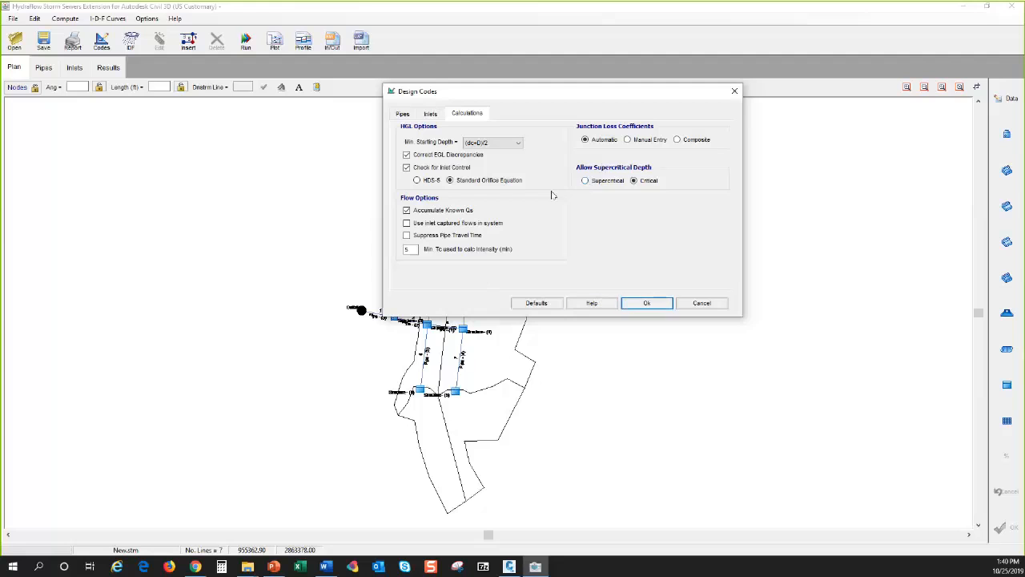
click(647, 303)
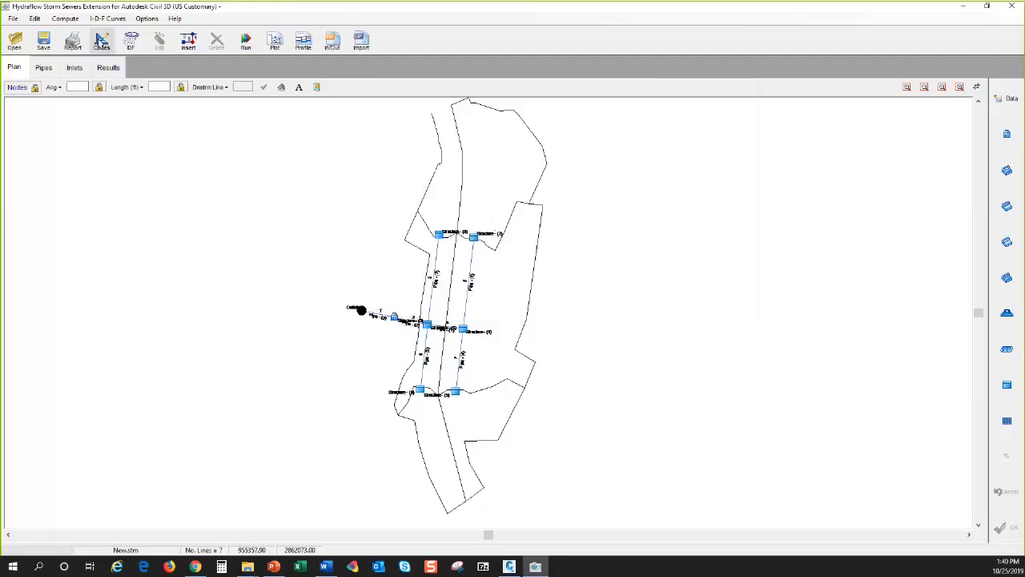
View the rainfall IDF graph, and close the curve window
click(131, 41)
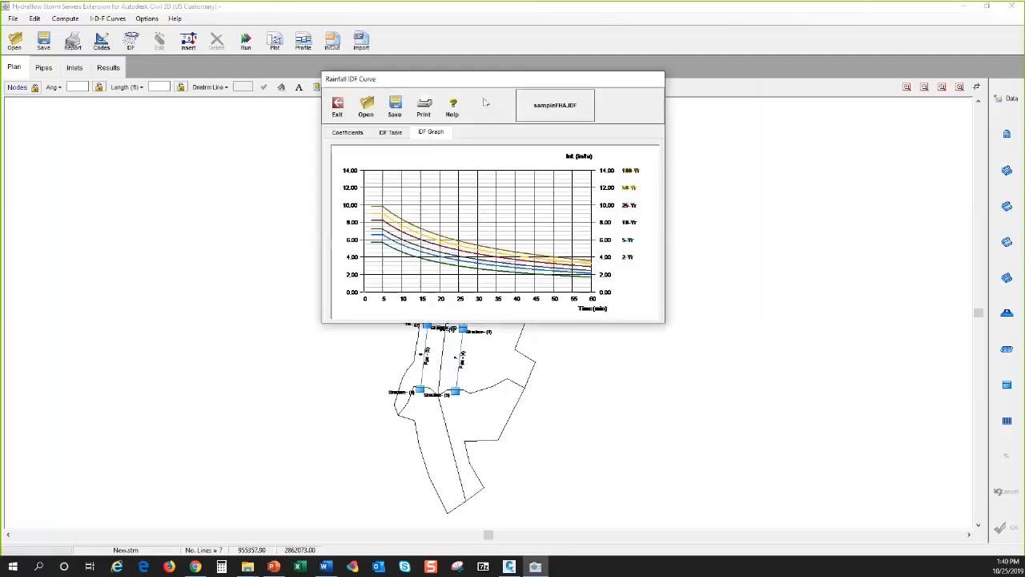
click(336, 108)
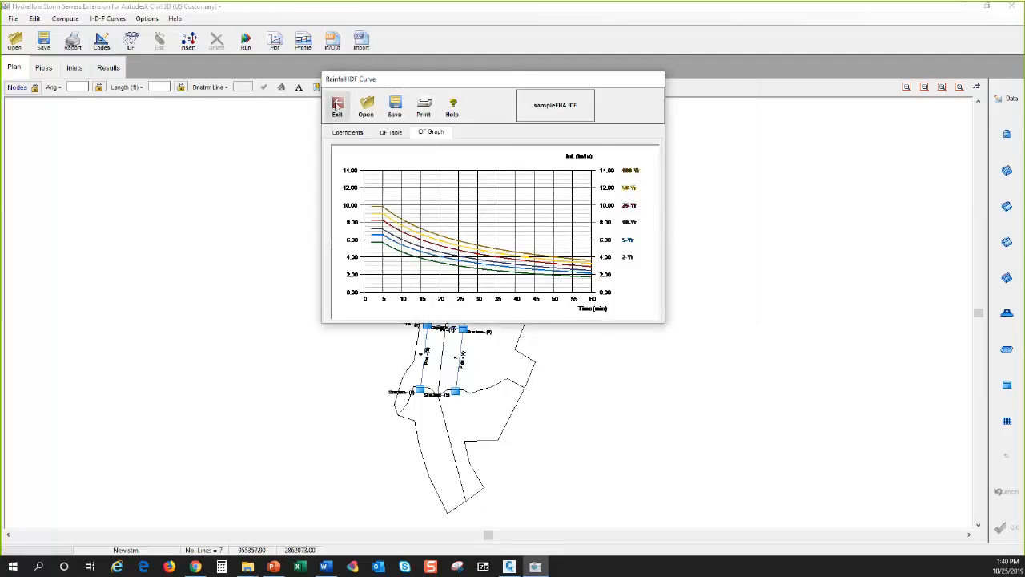
Open the network line data for editing at line 1, Pipe - (3)
click(1009, 102)
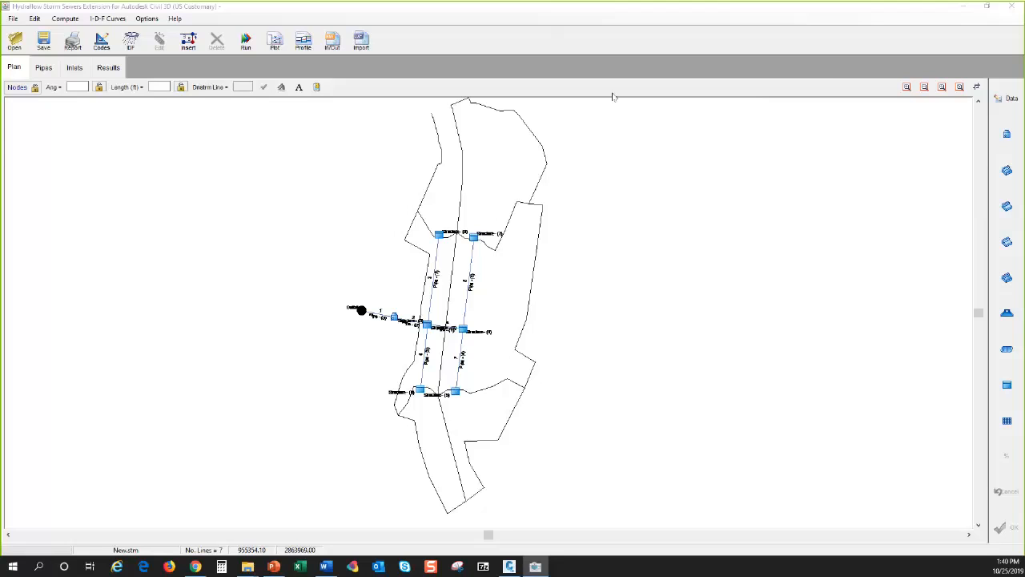
click(731, 337)
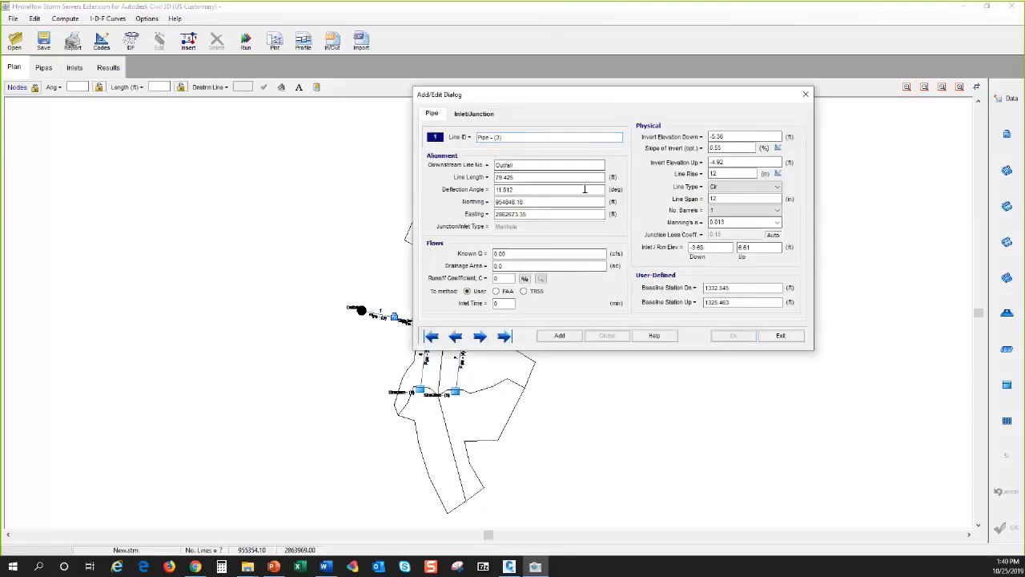
Set the composite runoff areas of Pipe - (3) to 0.34, 0.17 and 0.14 ac for Areas 1, 2 and 3
click(524, 278)
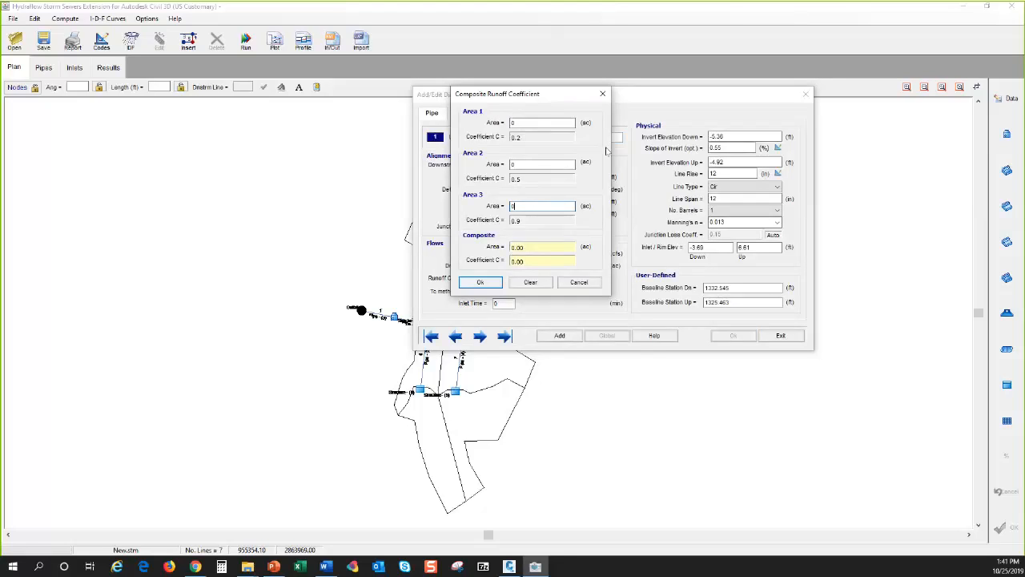
text(0.14)
key(BackSpace)
key(BackSpace)
key(BackSpace)
key(BackSpace)
text(.14)
key(Tab)
text(17)
key(Tab)
text(34)
key(Tab)
click(495, 282)
click(479, 285)
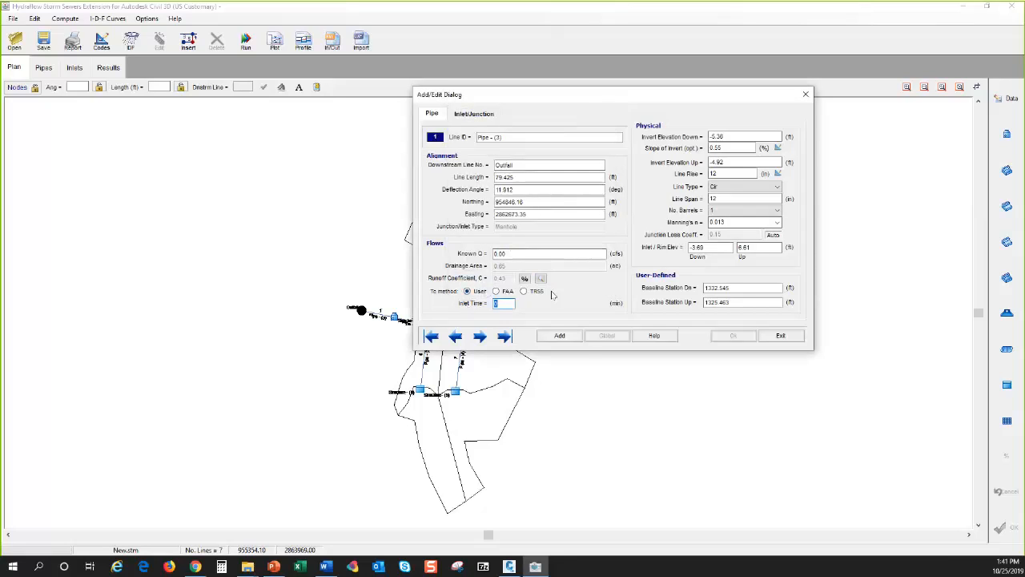
Compute the Tc of Pipe - (3) by the FAA method with a 277.19 ft flow length and 0.22% watercourse slope, and apply it
click(495, 291)
click(532, 305)
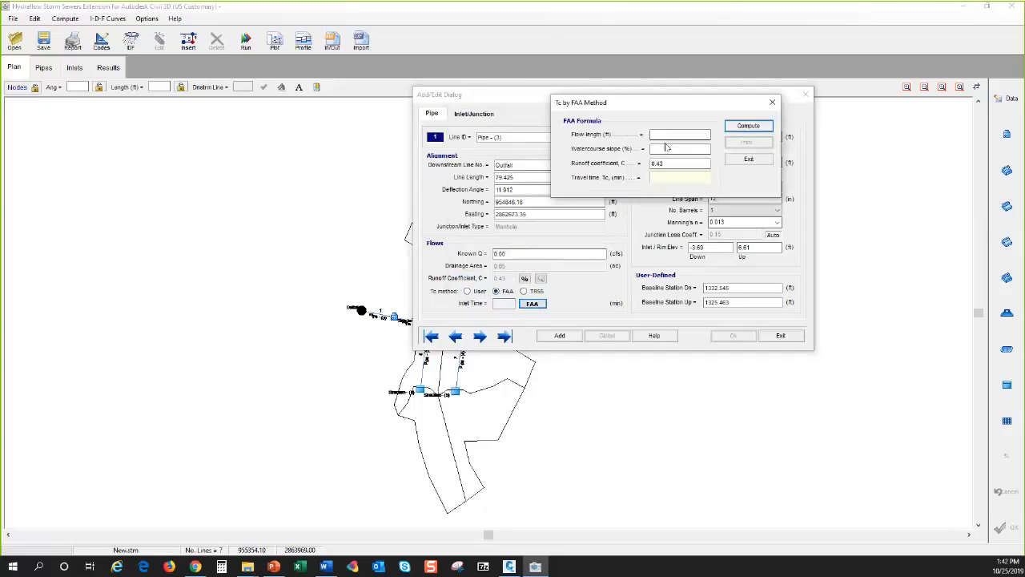
click(662, 134)
text(277.19)
key(Tab)
text(0.22)
key(Tab)
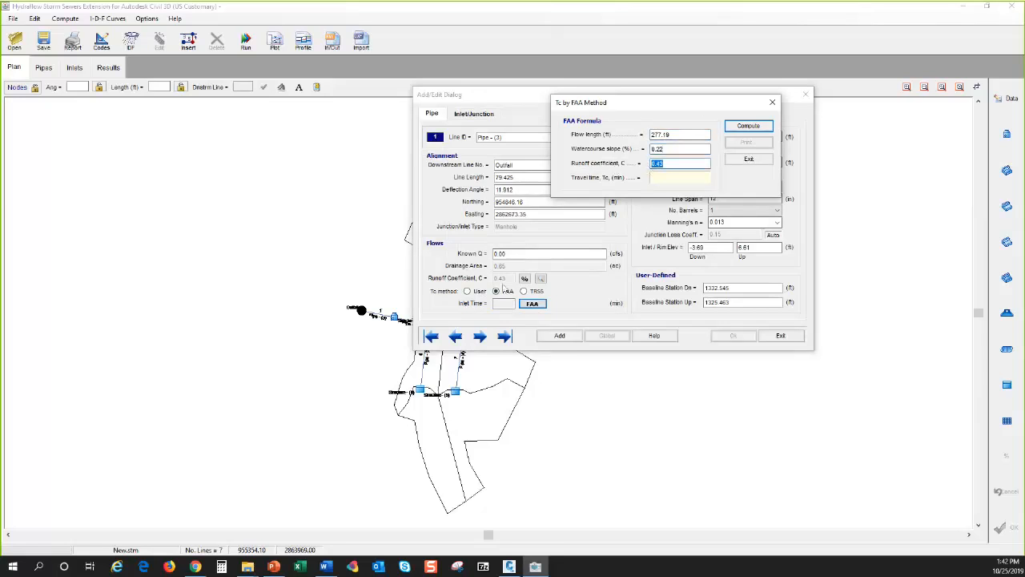
click(748, 127)
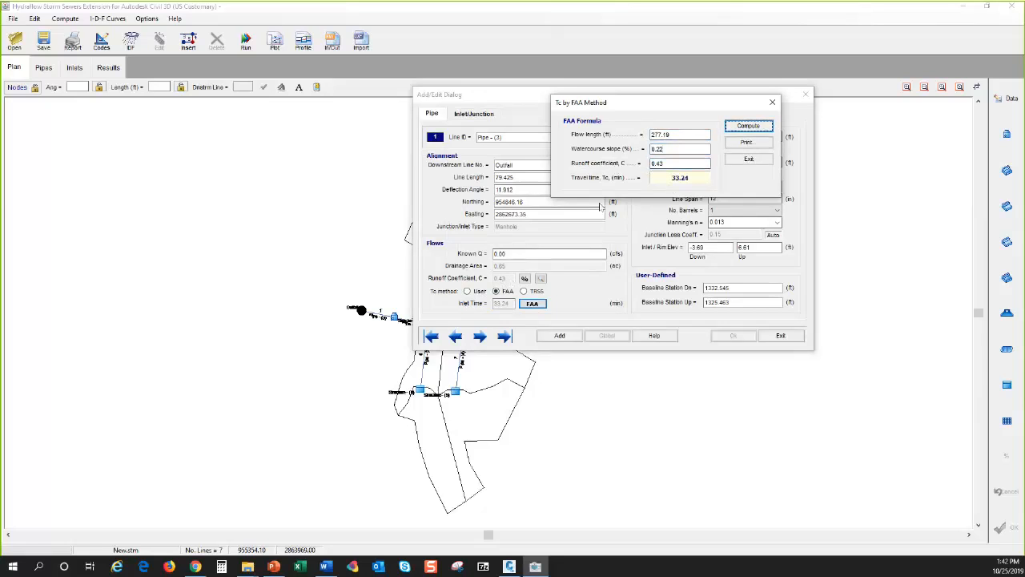
click(749, 159)
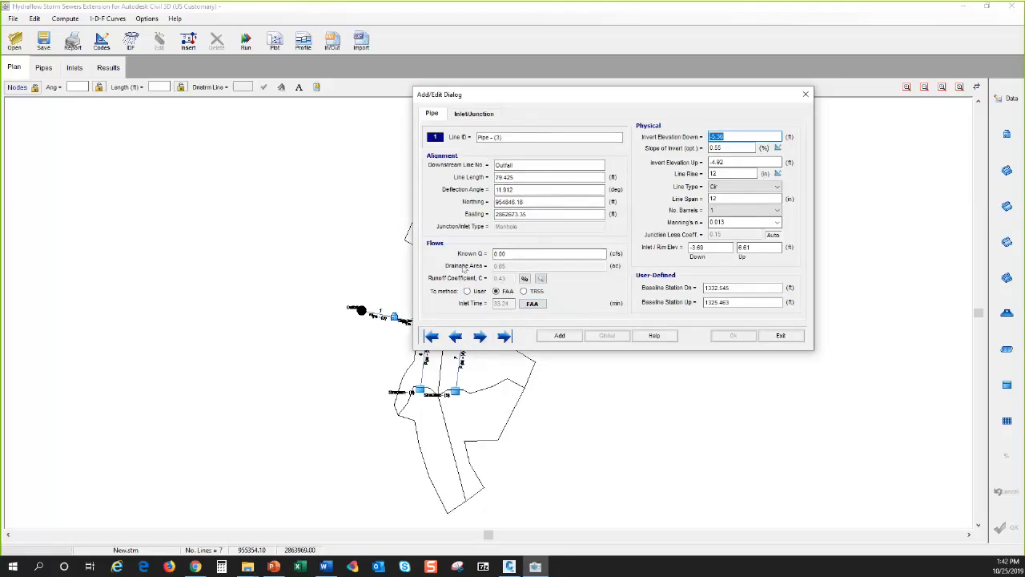
double_click(728, 133)
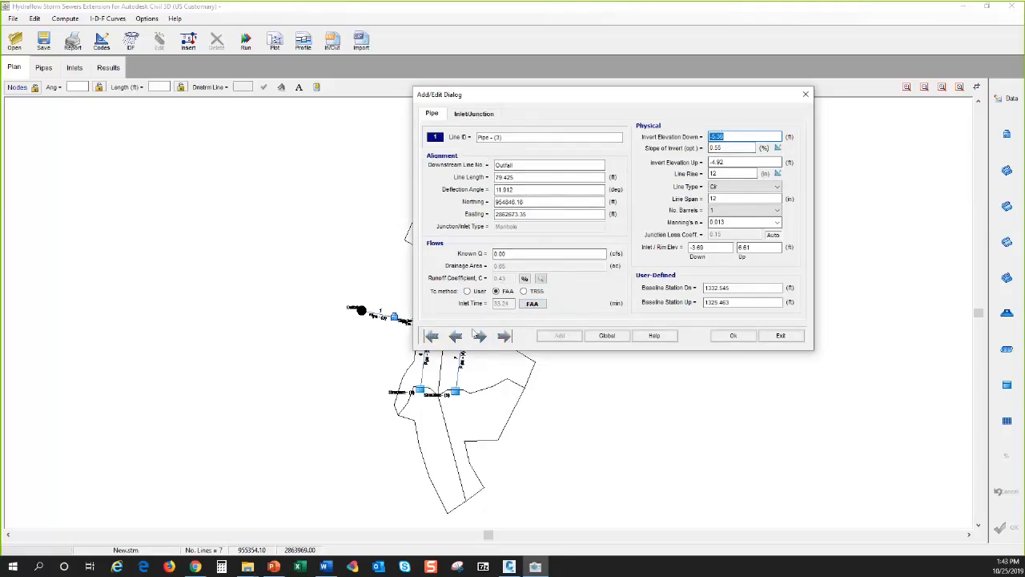
click(731, 336)
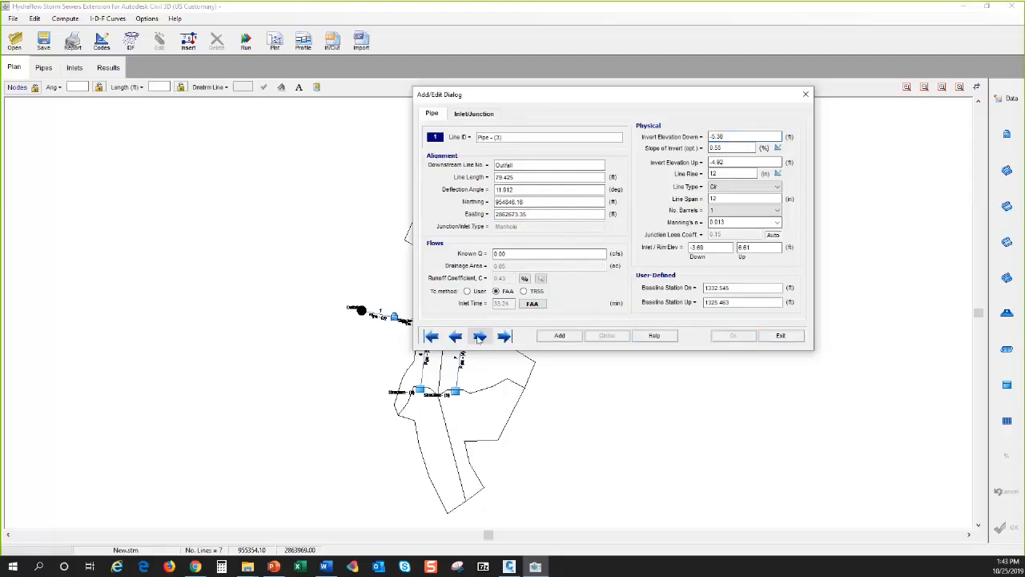
Check the junction type of line 1, and reset all three composite runoff areas of Pipe - (3) to 0
click(483, 117)
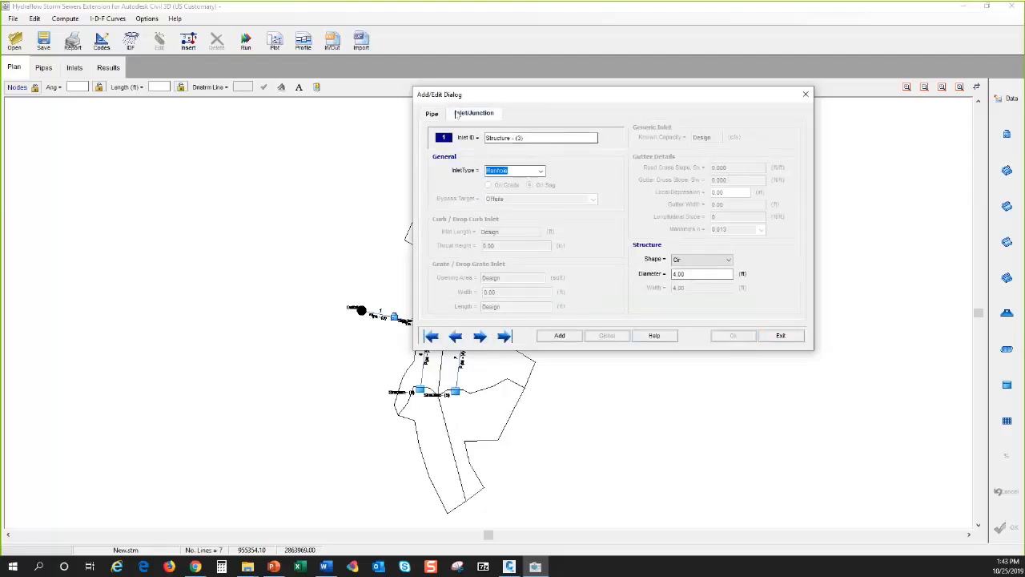
click(435, 116)
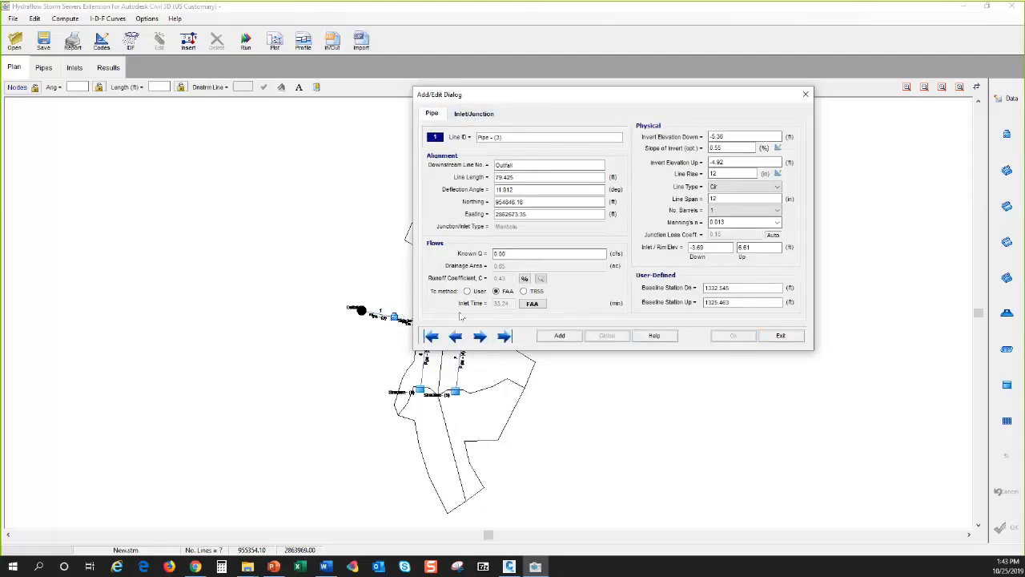
click(524, 279)
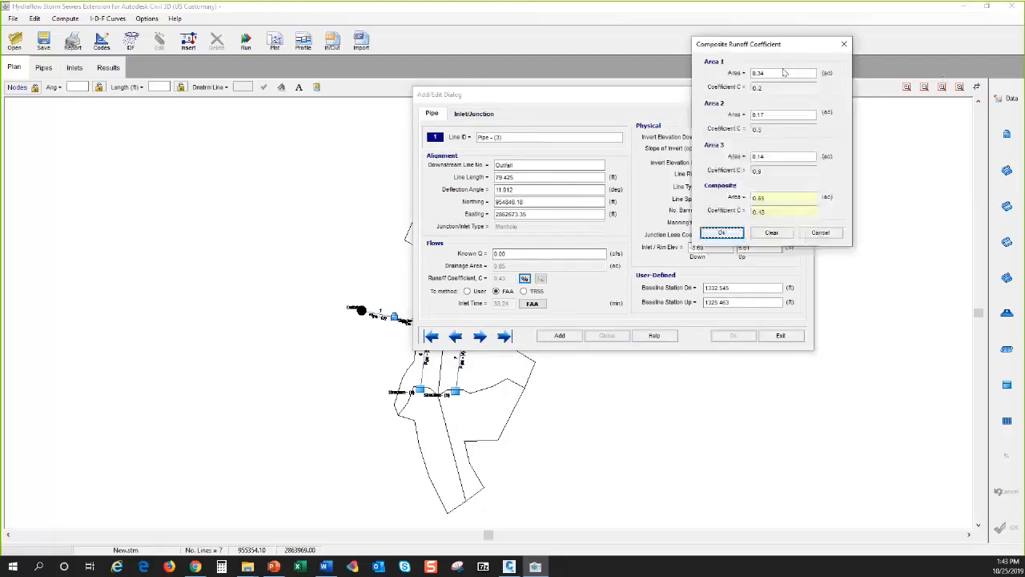
click(768, 155)
drag(769, 154, 726, 156)
text(0)
key(shift+Tab)
text(0)
key(shift+Tab)
text(0)
key(shift+Tab)
key(Return)
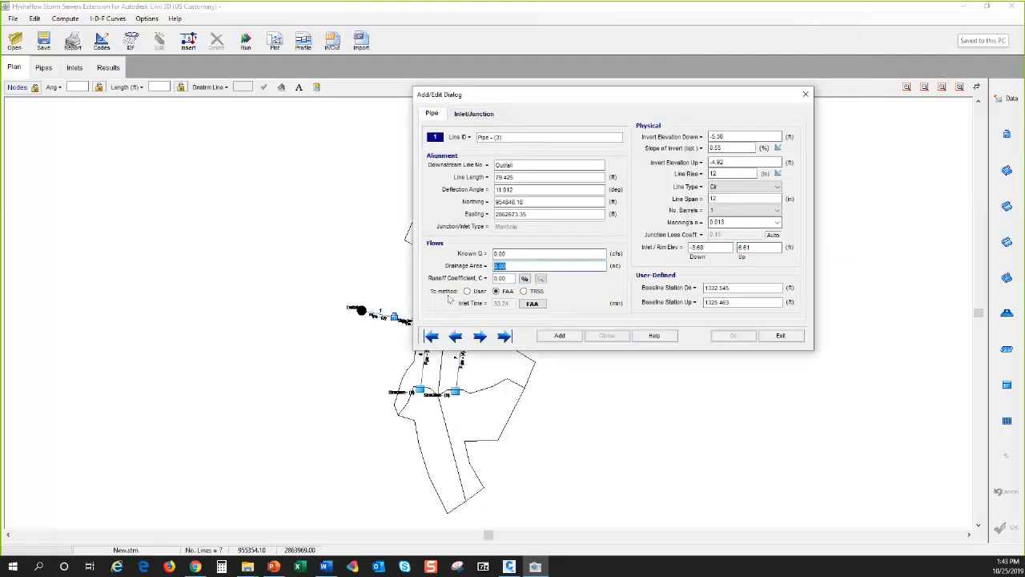
Return the Tc method of Pipe - (3) to User and clear its inlet time
click(468, 292)
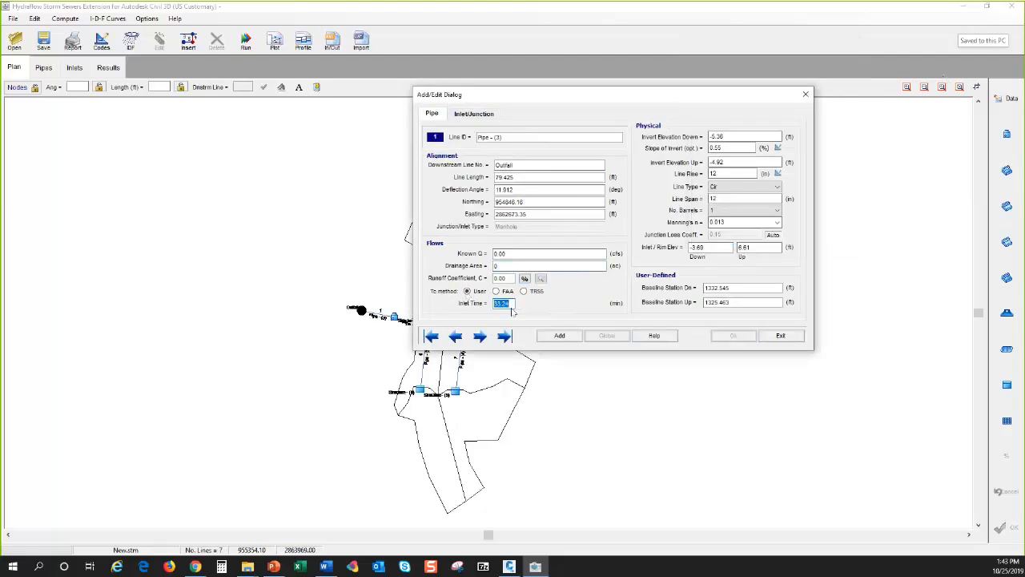
key(BackSpace)
click(474, 114)
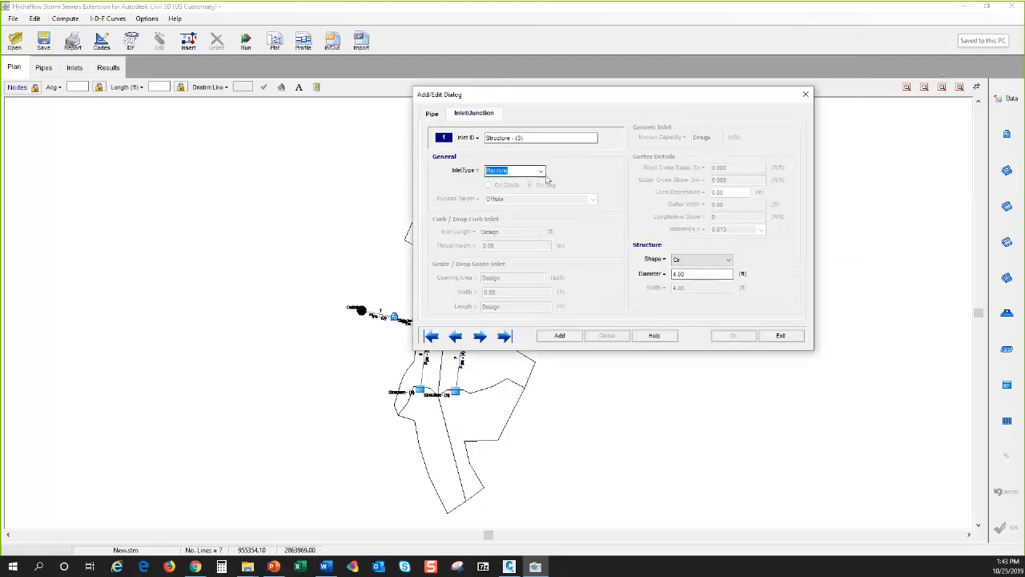
click(437, 114)
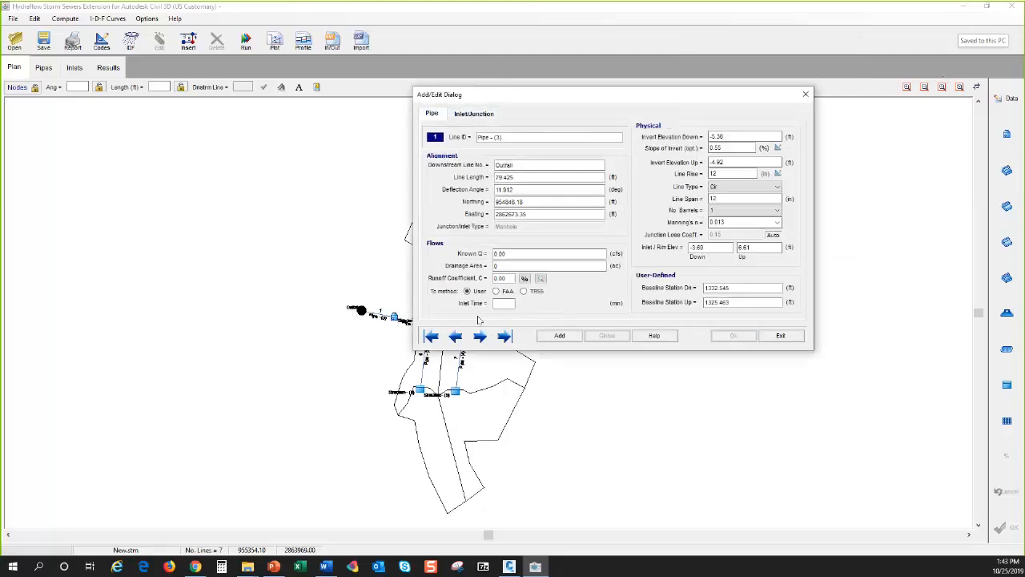
For line 2, Pipe - (2), set the composite runoff areas to 0.34, 0.17 and 0.14 ac for Areas 1, 2 and 3
click(480, 335)
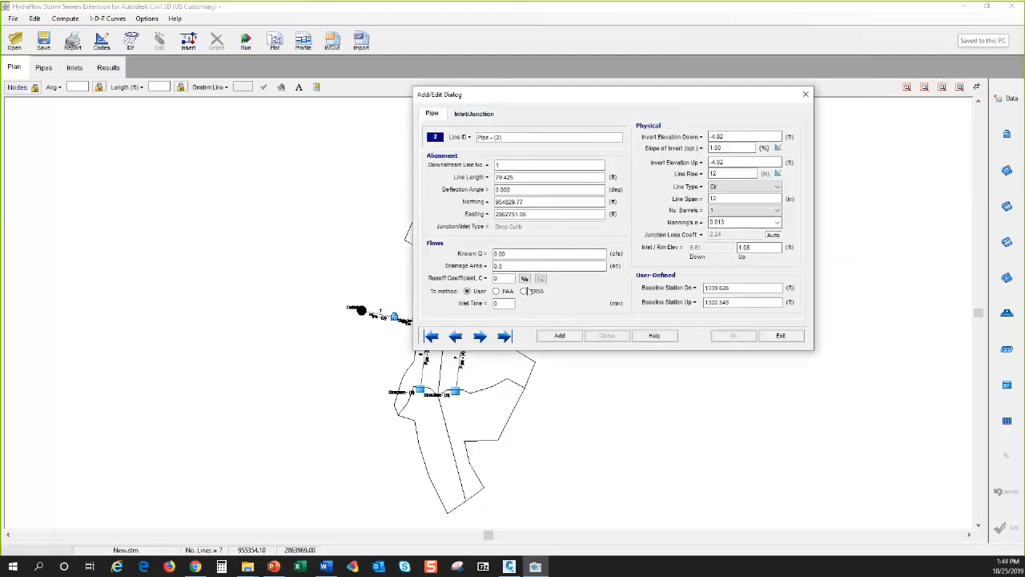
click(524, 279)
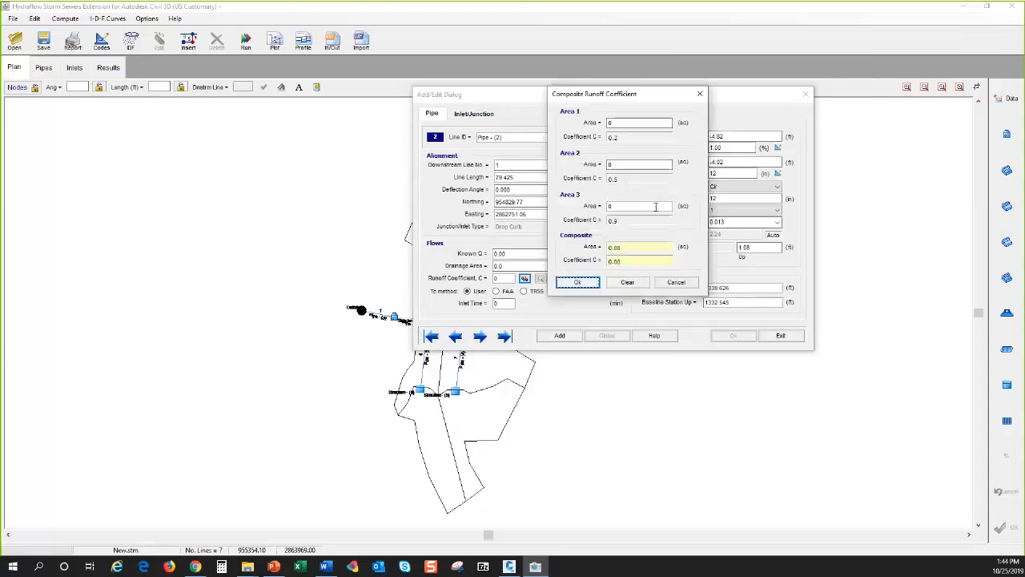
click(626, 203)
text(.14)
key(Tab)
text(.17)
key(Tab)
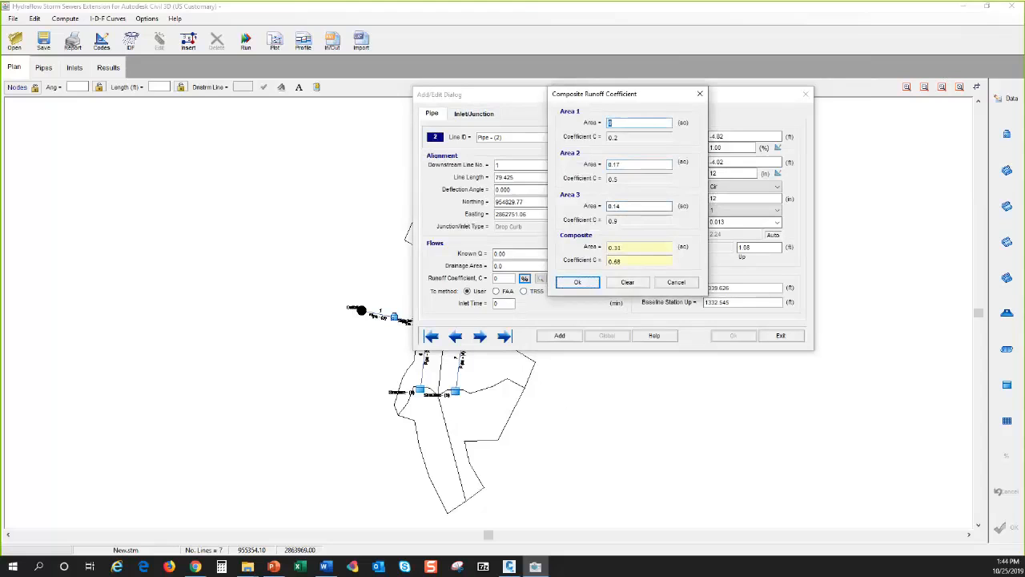
text(.34)
key(Tab)
click(573, 285)
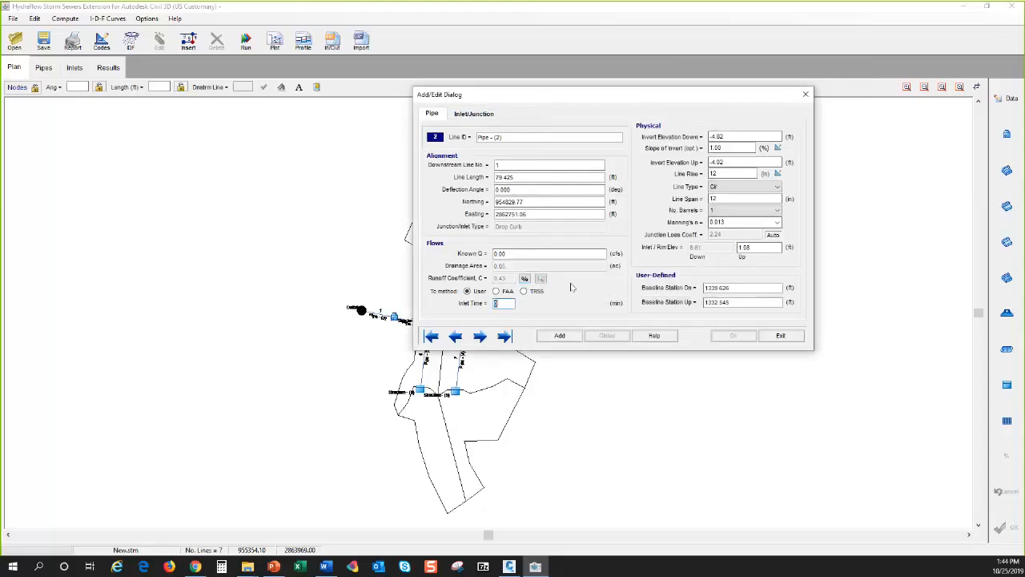
Compute the Tc of Pipe - (2) by the FAA method with a 277.19 ft flow length and 0.22% watercourse slope, and apply it
click(497, 290)
click(531, 303)
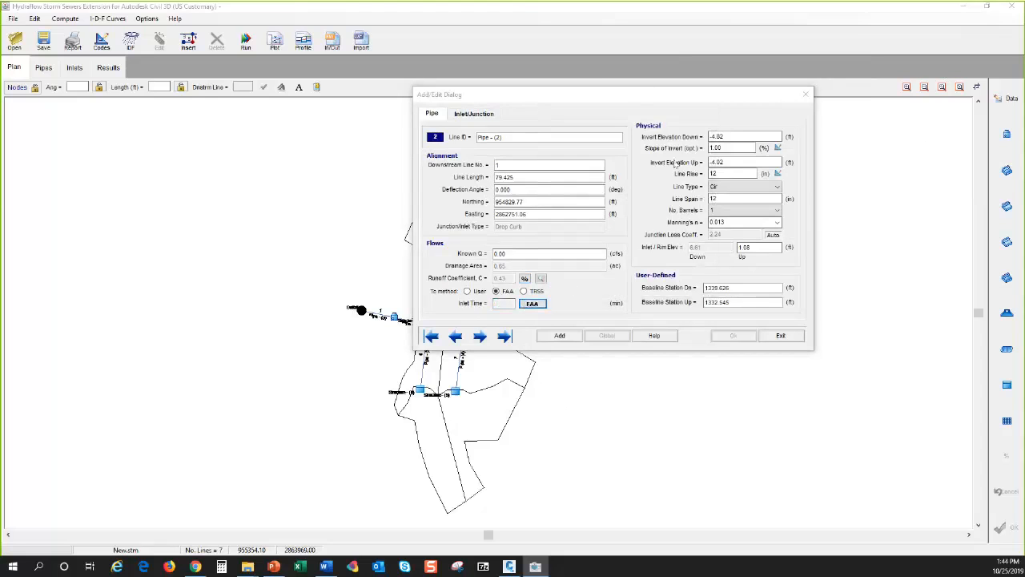
click(688, 118)
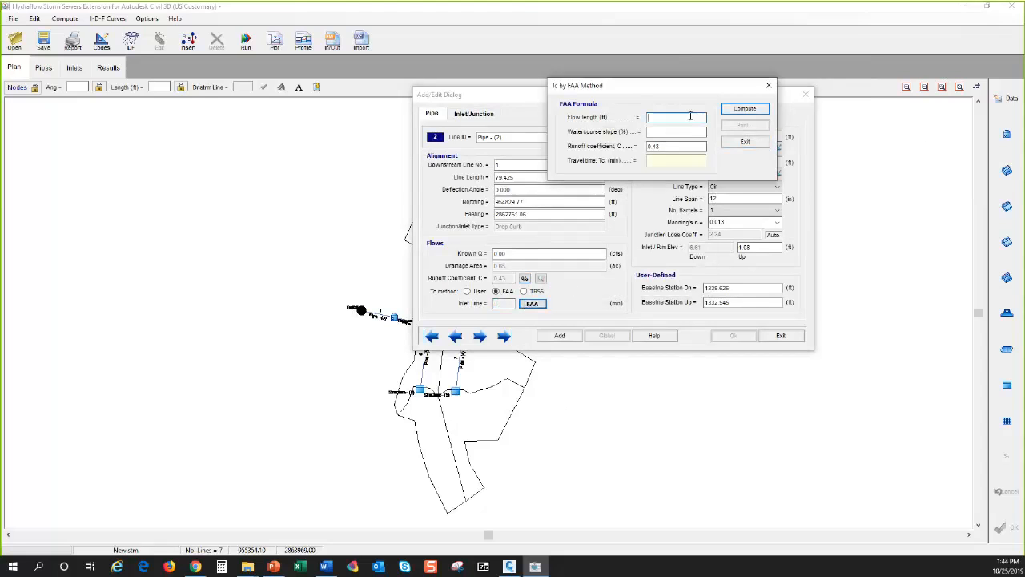
text(277.19)
key(Tab)
text(0.2)
key(Tab)
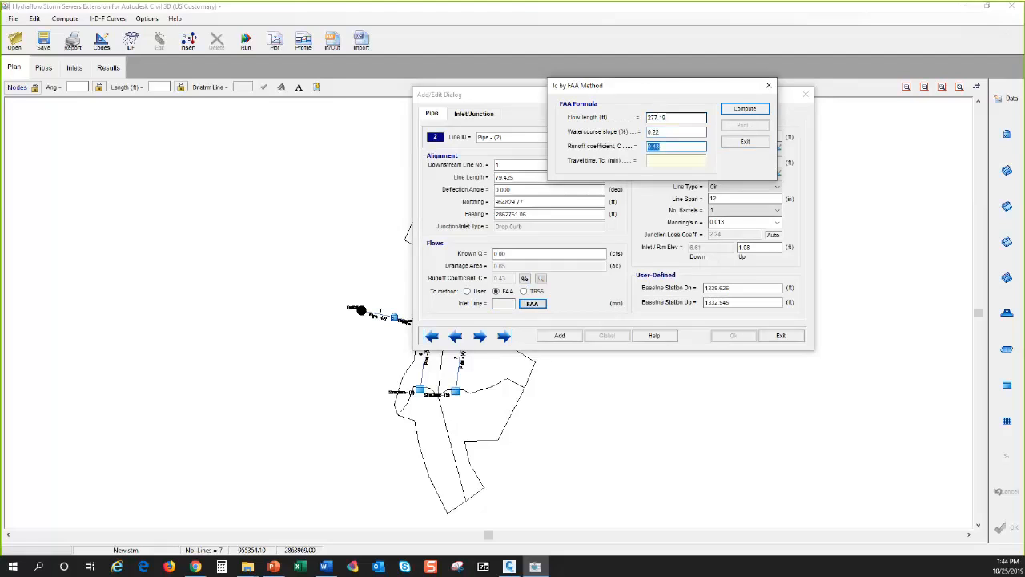
click(753, 110)
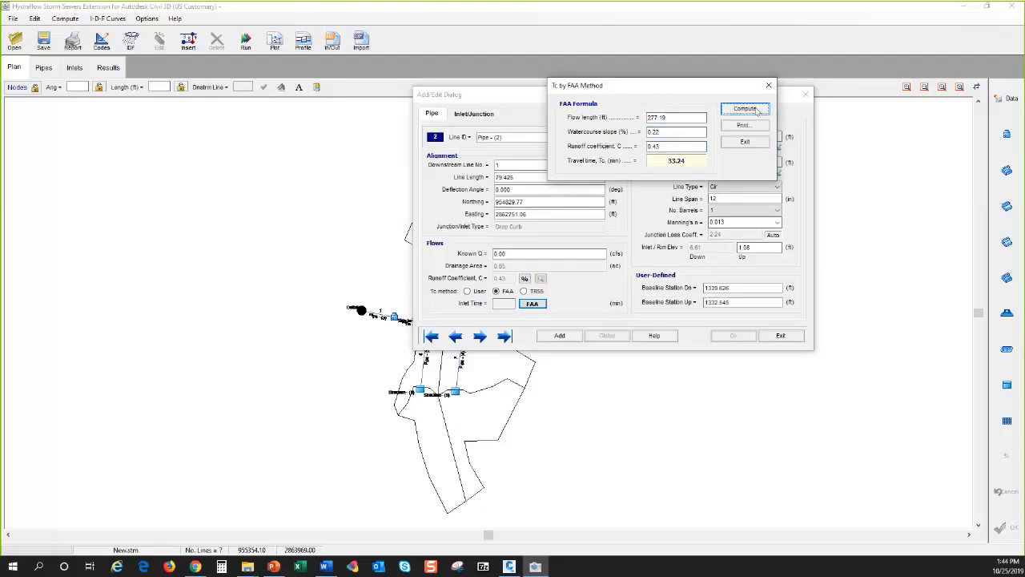
click(745, 141)
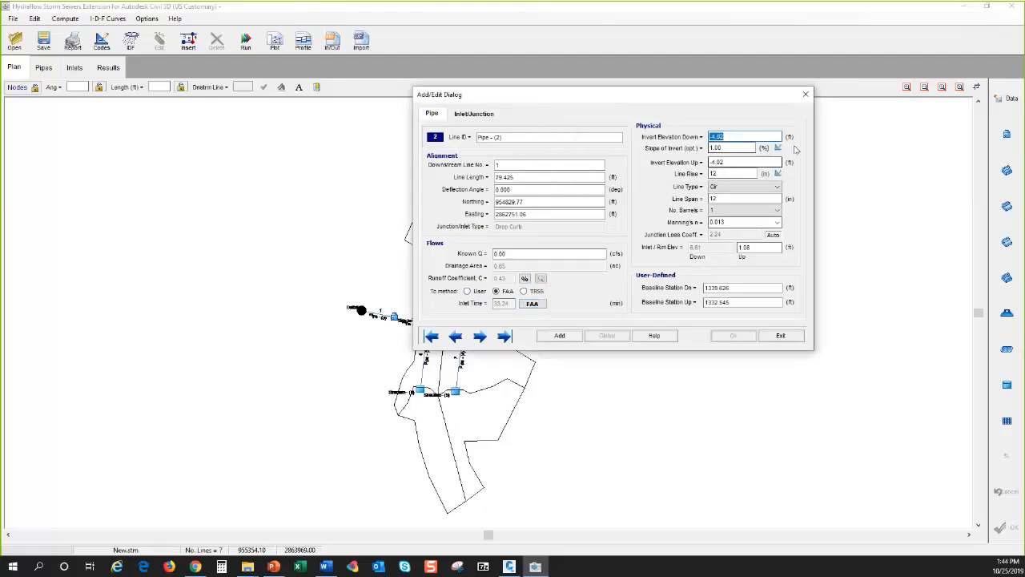
click(753, 136)
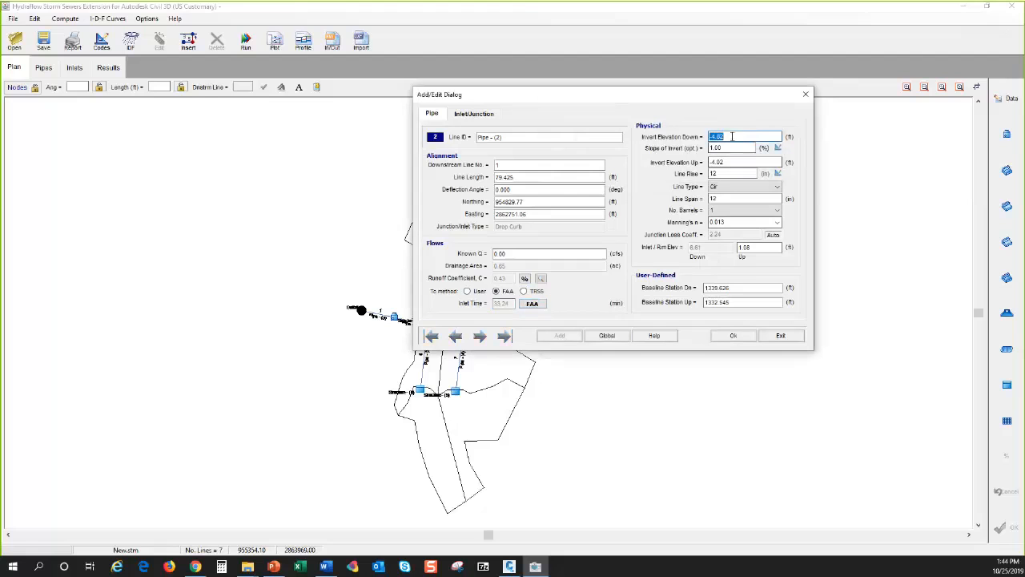
click(732, 335)
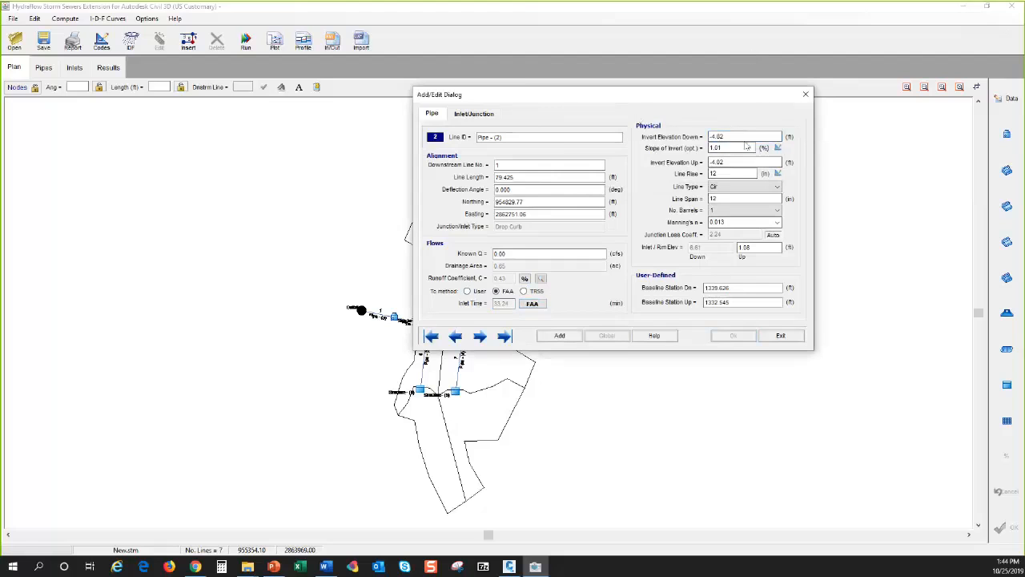
Set the road cross slope Sx of the drop curb inlet Structure - (2) to 0.02 ft/ft and apply it
drag(597, 95, 711, 99)
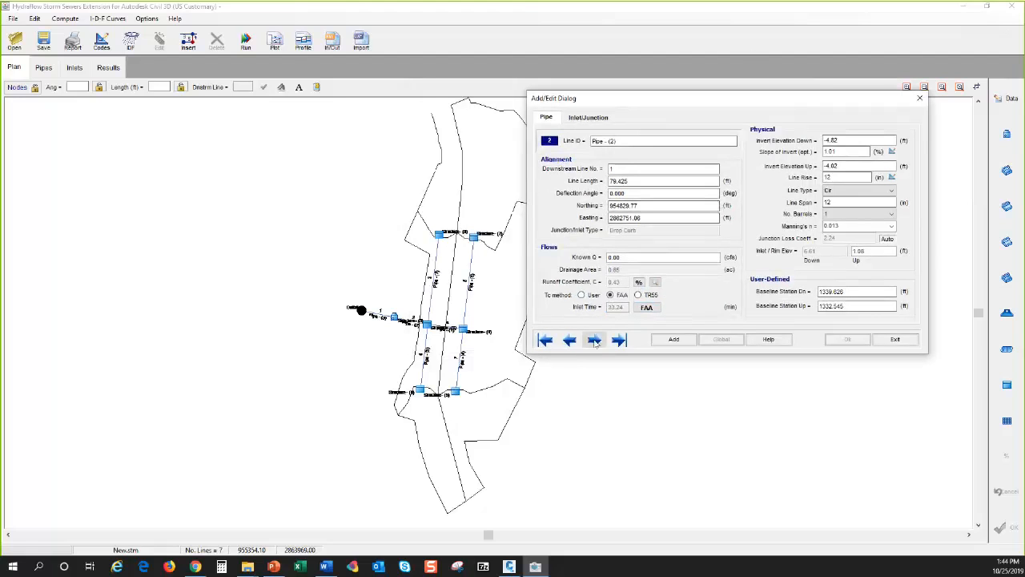
click(604, 119)
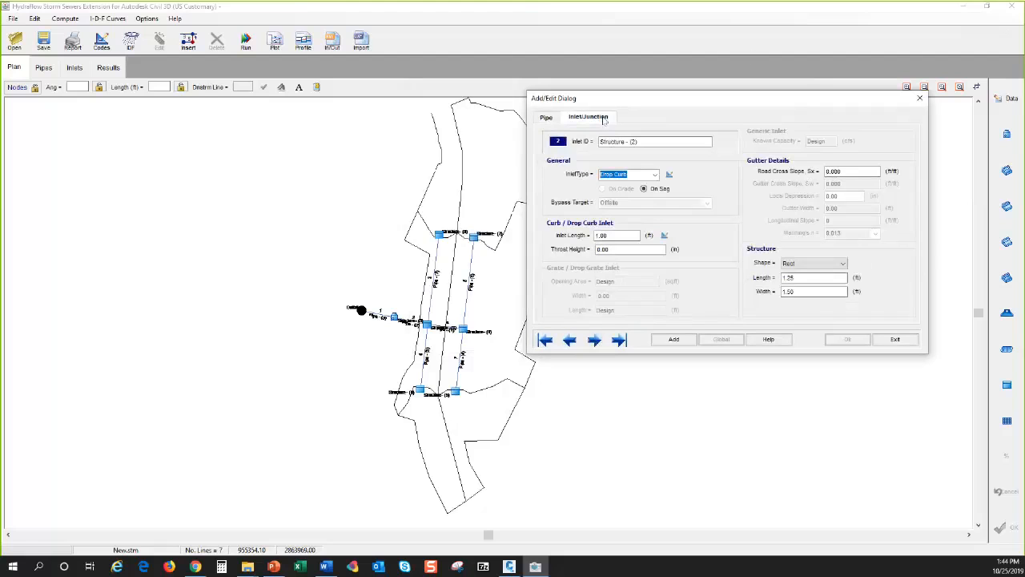
click(843, 171)
double_click(843, 171)
text(0.02)
key(Tab)
click(863, 170)
double_click(852, 171)
click(847, 339)
For line 3, Pipe - (7), set the composite runoff areas to 0.19, 0.14 and 0.13 ac for Areas 1, 2 and 3
click(594, 341)
click(553, 120)
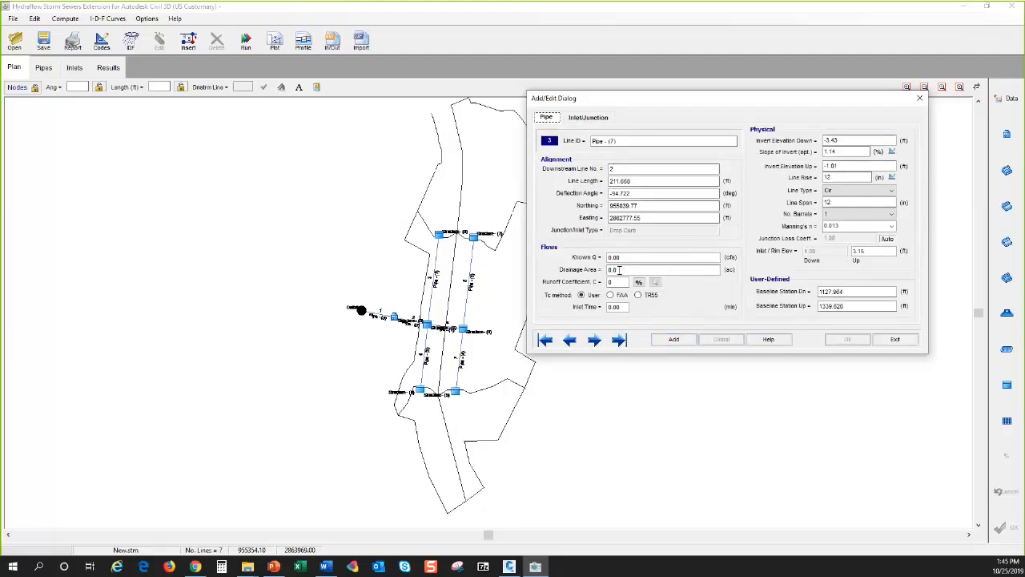
click(641, 285)
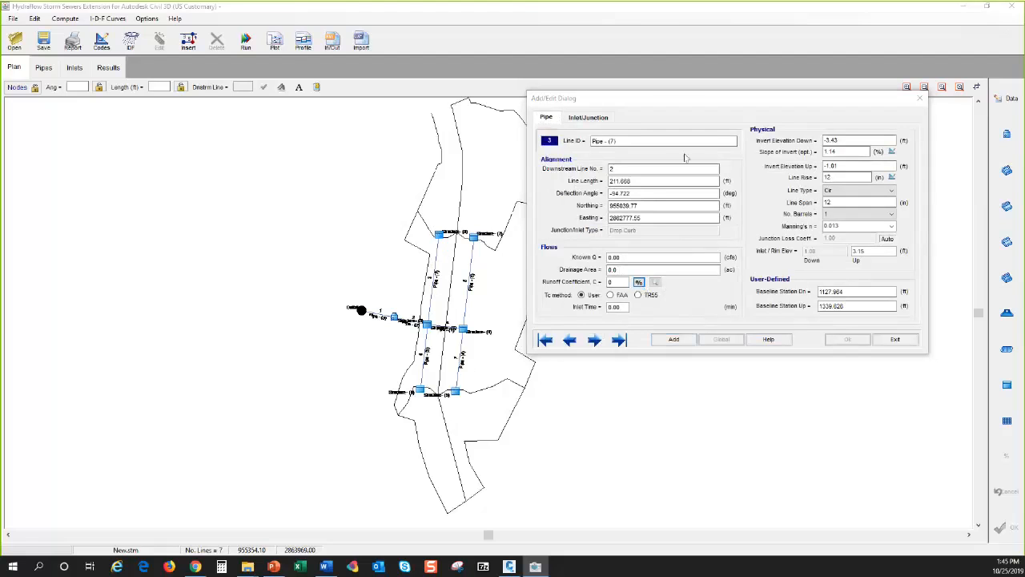
click(680, 267)
text(.13)
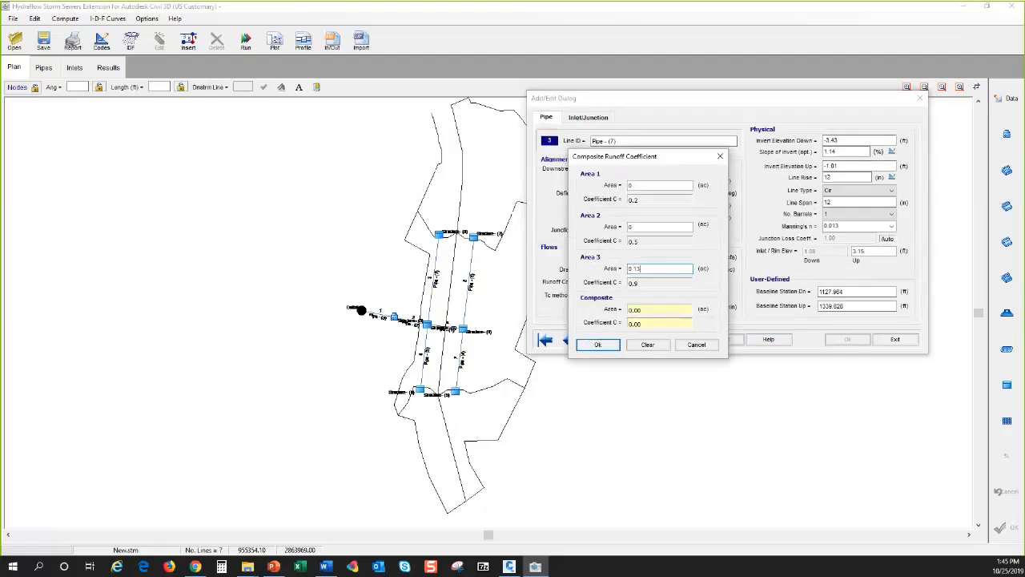
key(Tab)
text(0.14)
key(Tab)
text(0.19)
key(Tab)
click(613, 345)
Compute the Tc of Pipe - (7) by the FAA method with a 398.12 ft flow length and 0.20% watercourse slope, and apply it
click(610, 294)
click(647, 308)
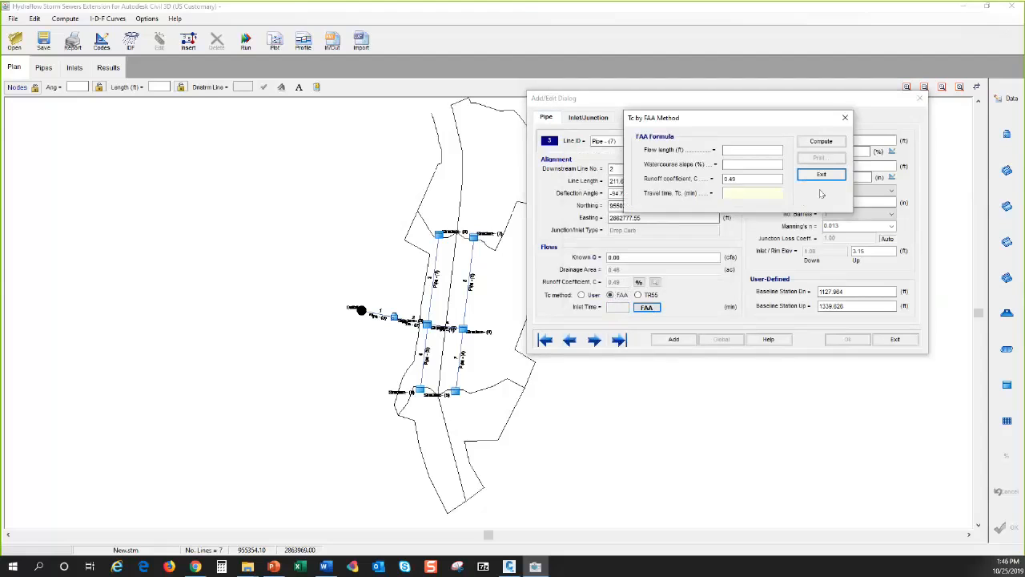
click(726, 148)
text(398. 12)
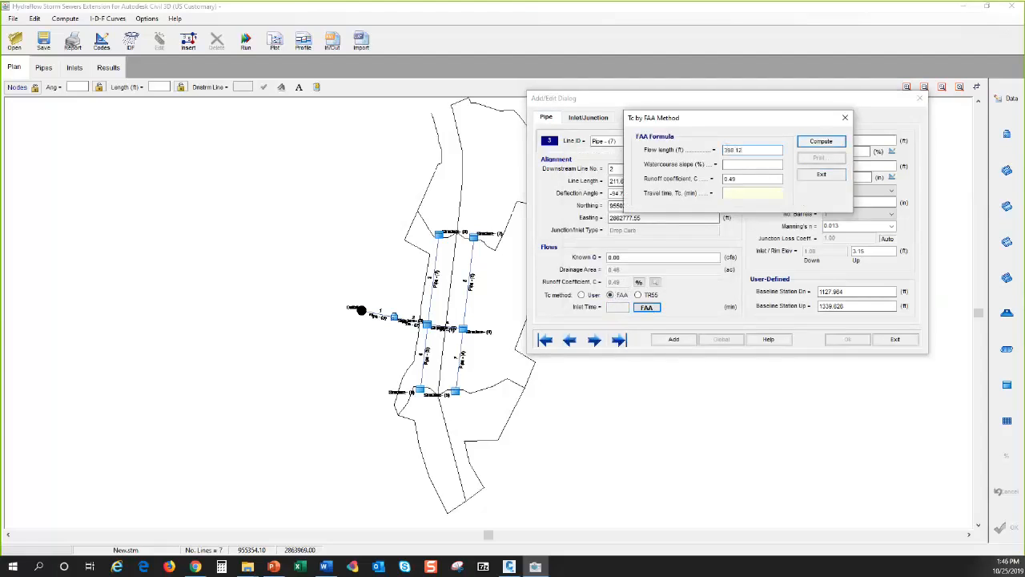
click(725, 164)
text(0.20)
key(Tab)
click(819, 142)
click(821, 175)
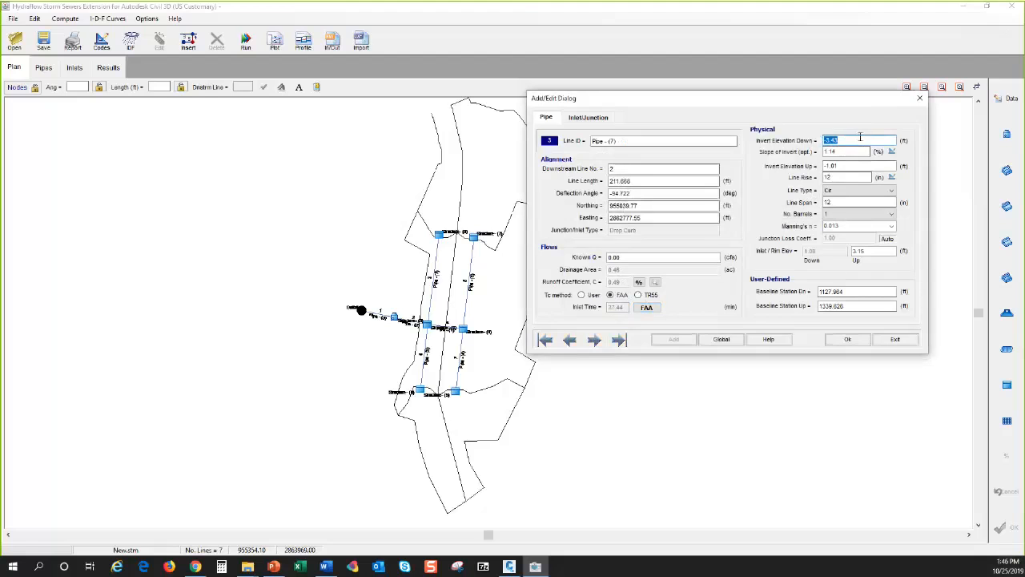
click(847, 339)
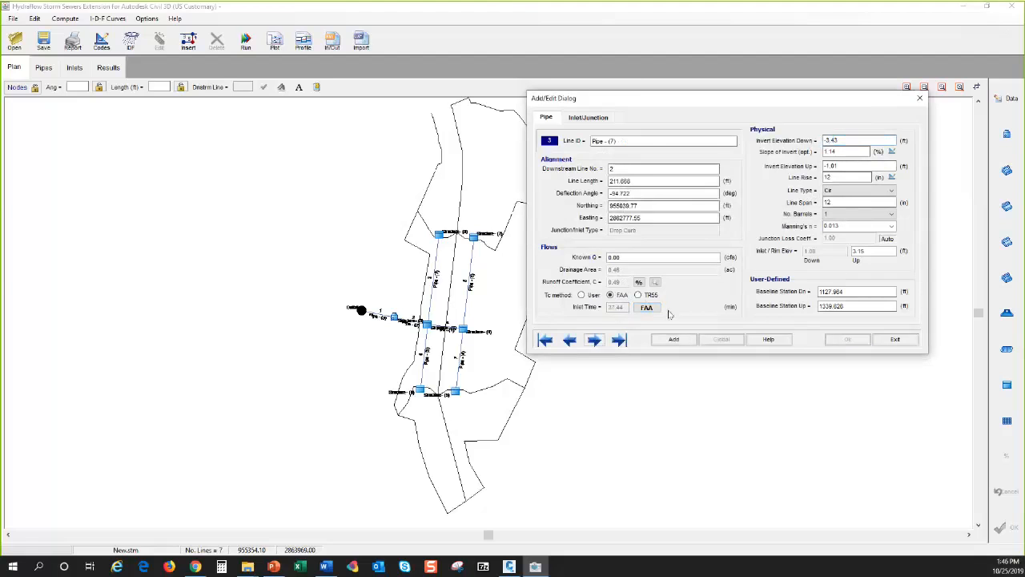
Set the road cross slope Sx of the drop curb inlet Structure - (8) to 0.02 ft/ft, apply it and close the line data
click(590, 117)
double_click(848, 170)
text(0.)
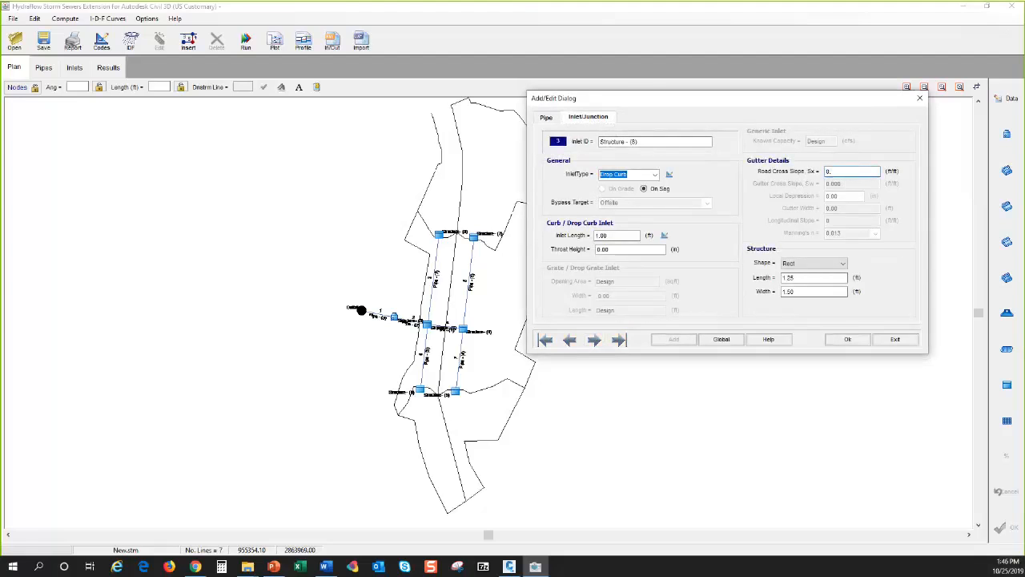
text(02)
key(Tab)
click(845, 340)
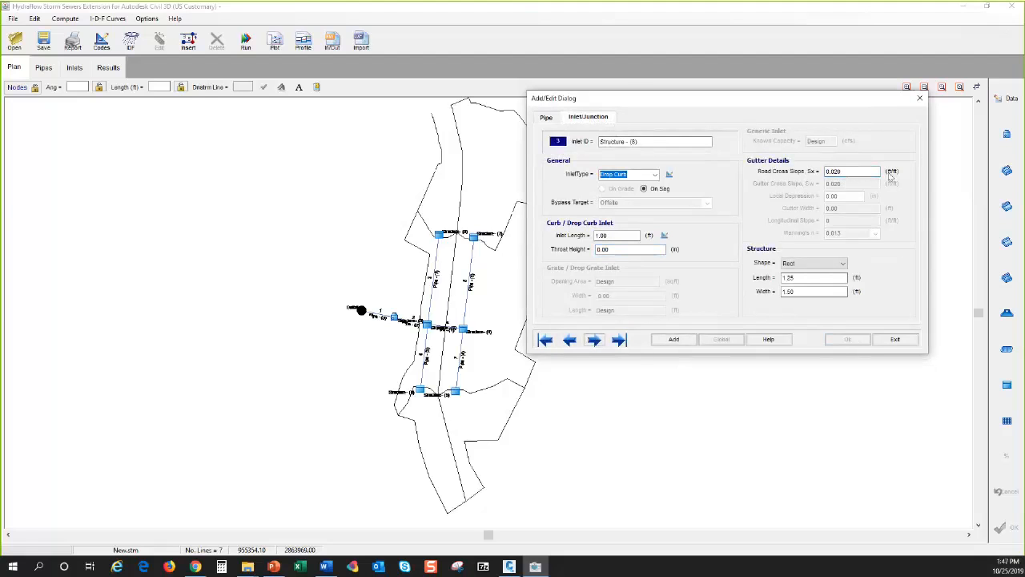
click(919, 101)
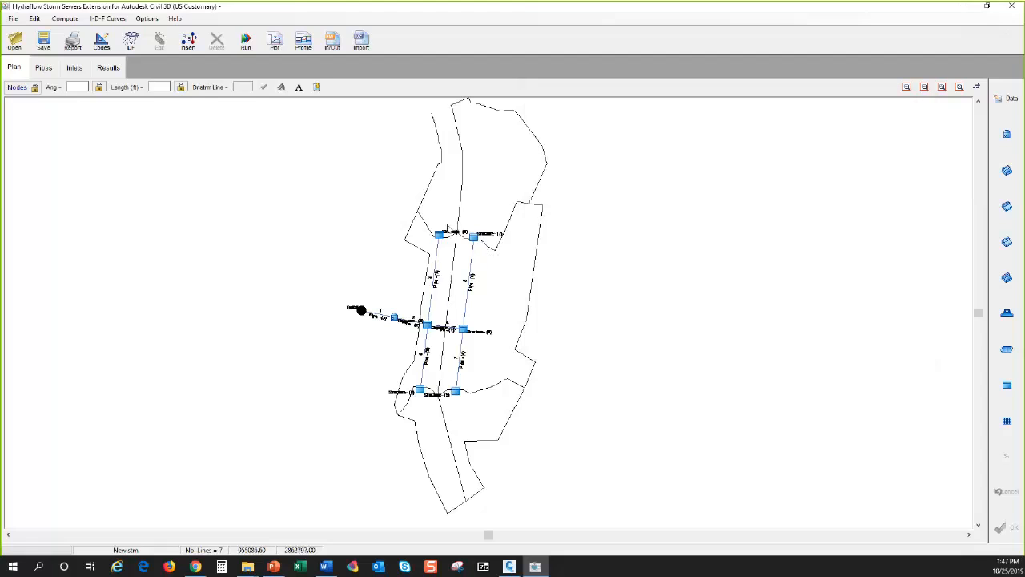
Reopen the line data and go through the inlet records from Structure - (3) on line 1 to Structure - (7) on line 5
click(1007, 101)
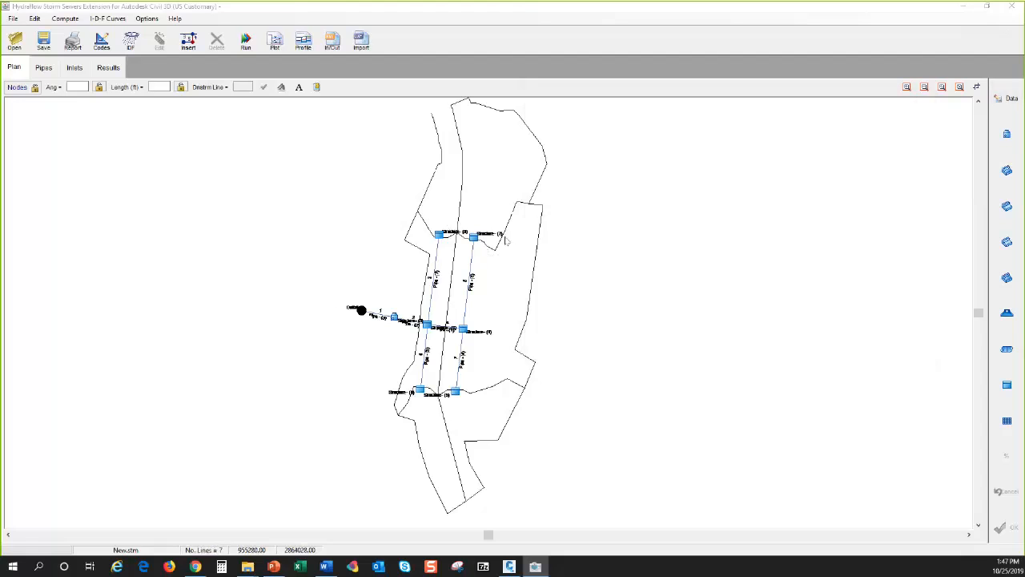
click(621, 402)
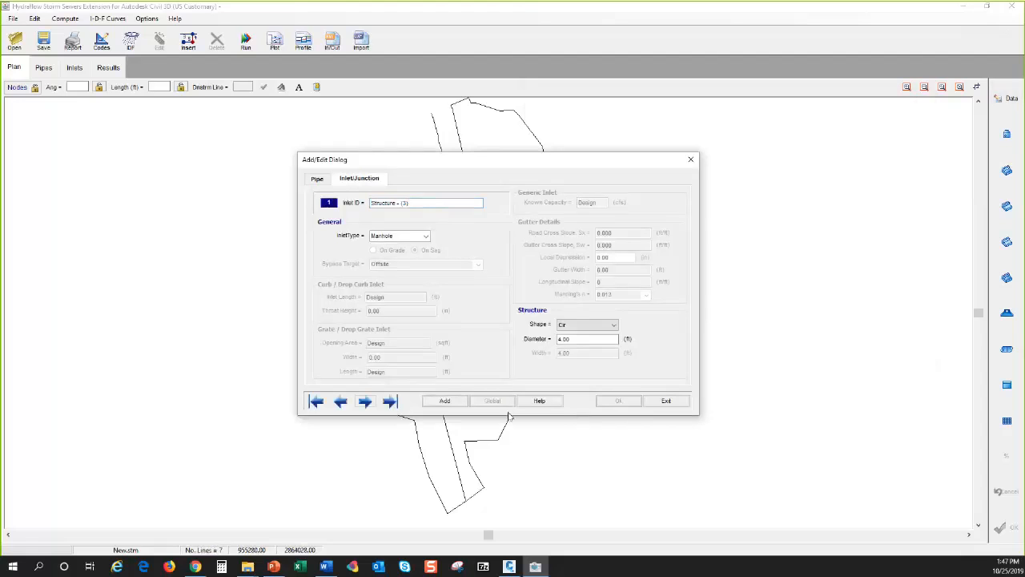
click(366, 402)
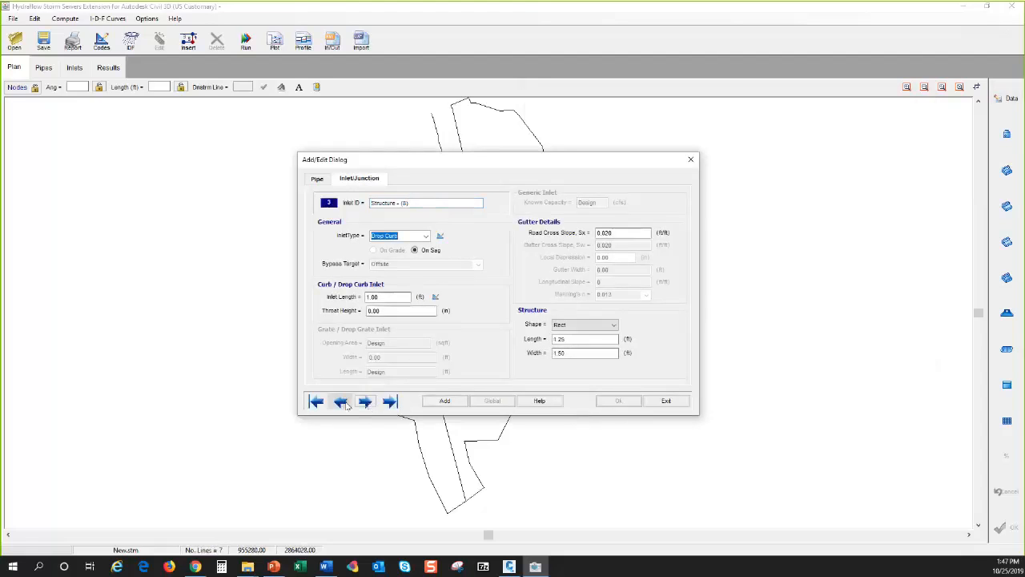
click(316, 402)
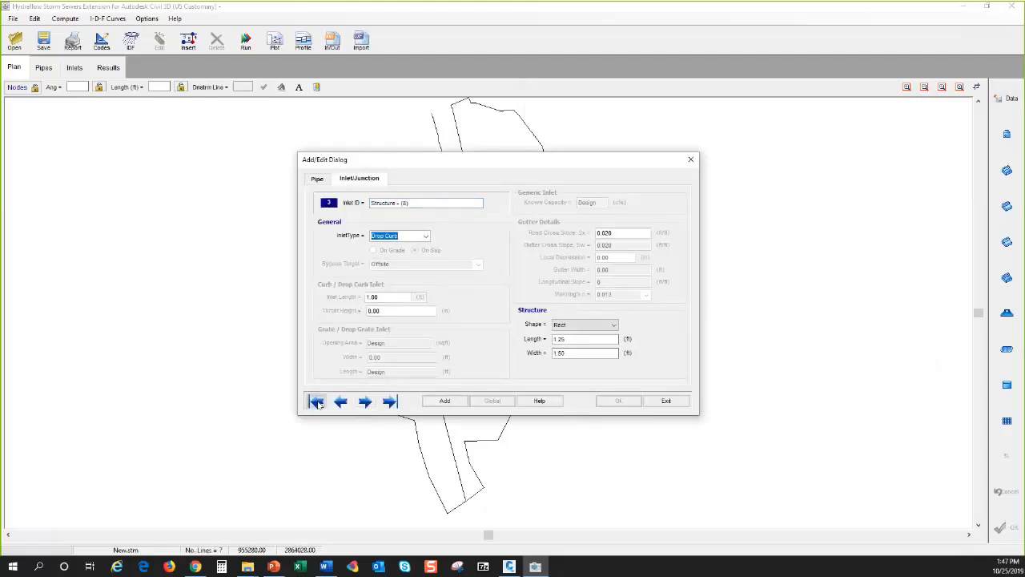
click(366, 401)
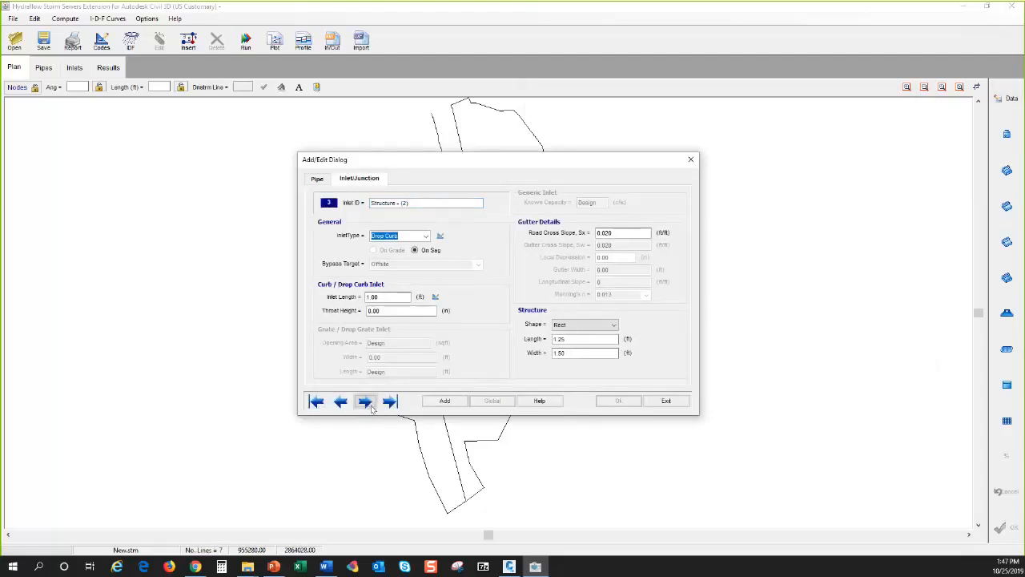
click(371, 407)
click(369, 403)
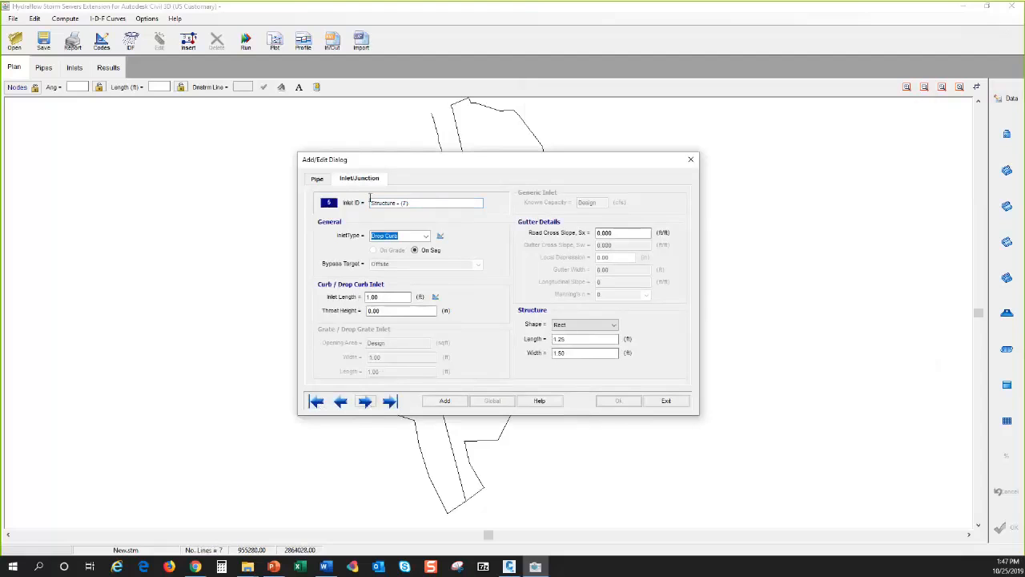
Examine the TR-55 Tc worksheet for Pipe - (6) and its Manning's n-value references for sheet and channel flow, then leave without computing
click(318, 179)
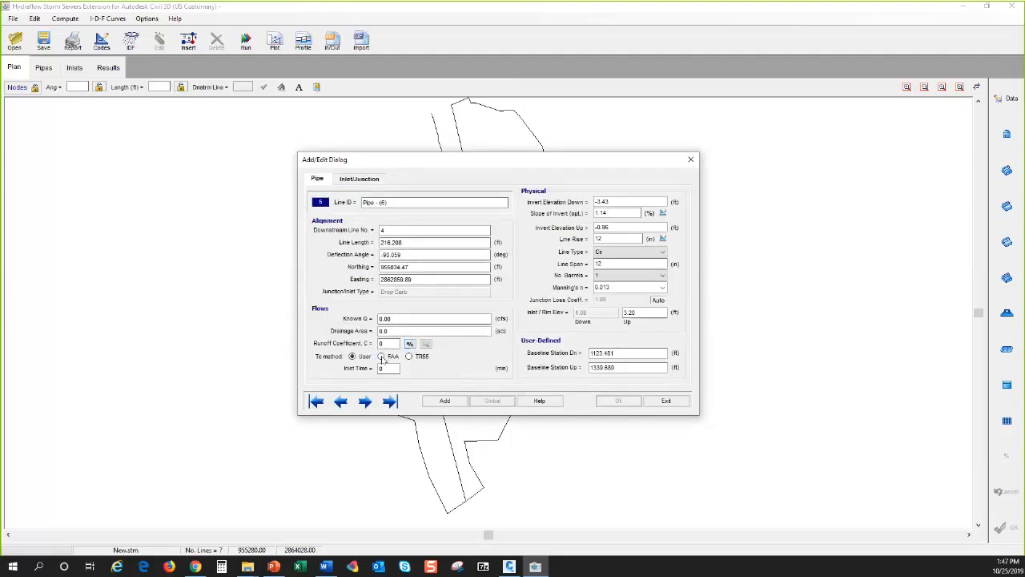
click(383, 356)
click(408, 356)
click(422, 370)
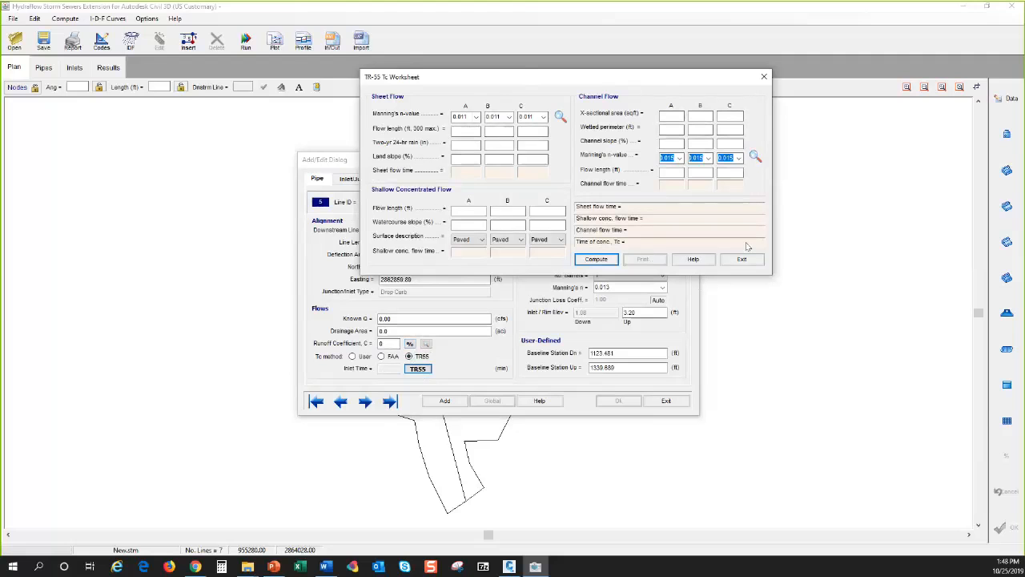
click(561, 117)
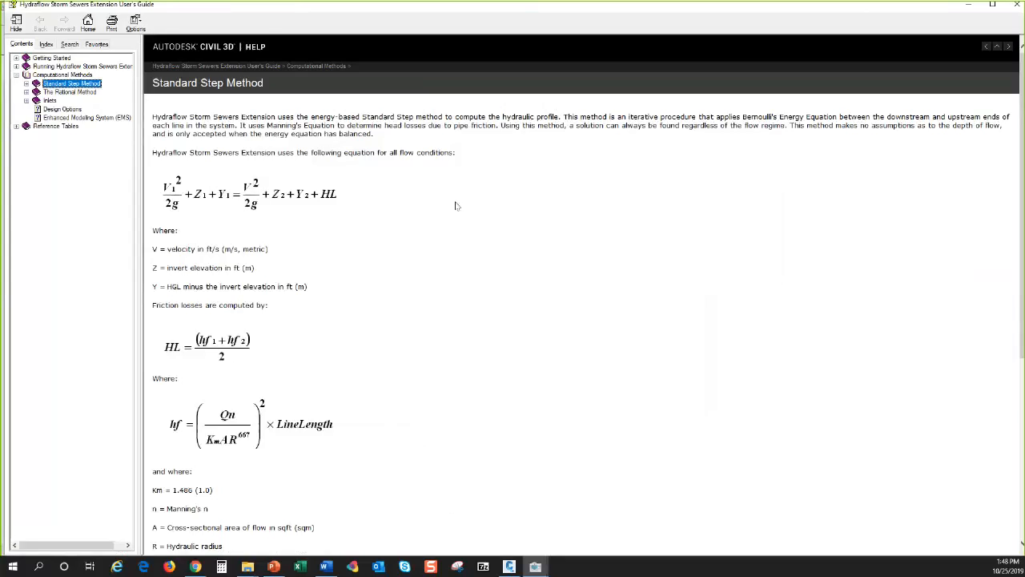
click(1017, 5)
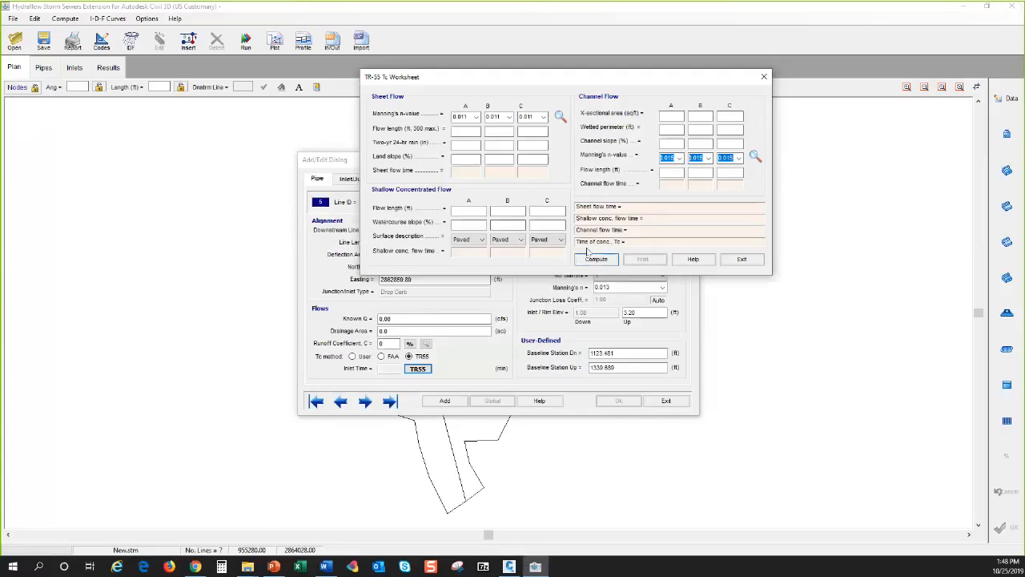
click(755, 157)
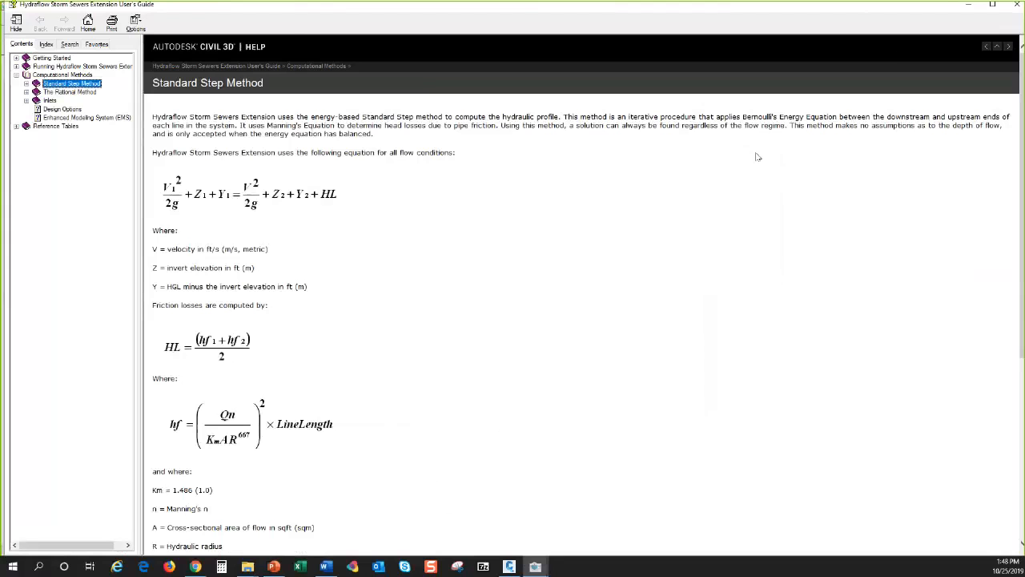
click(1017, 5)
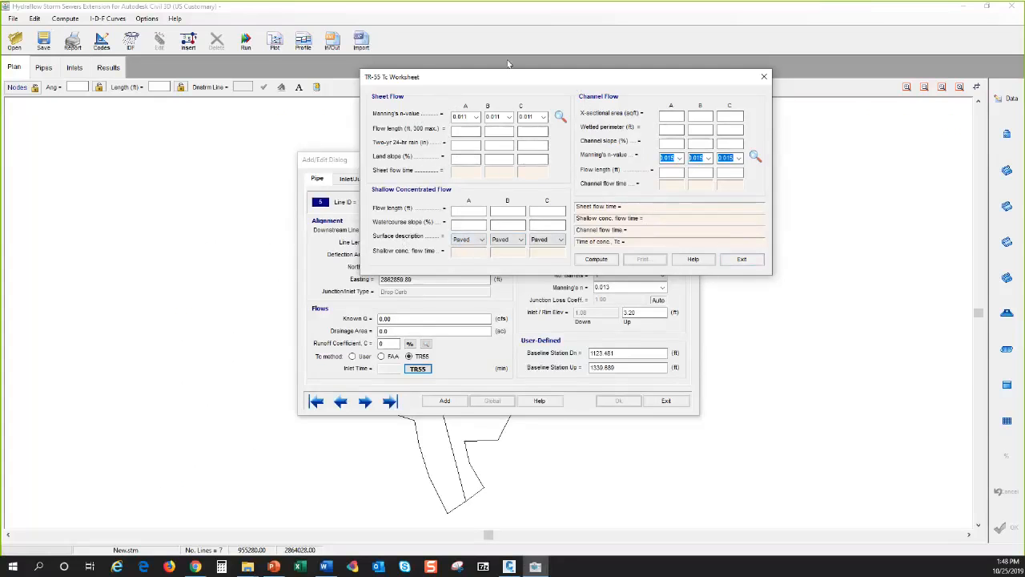
click(765, 78)
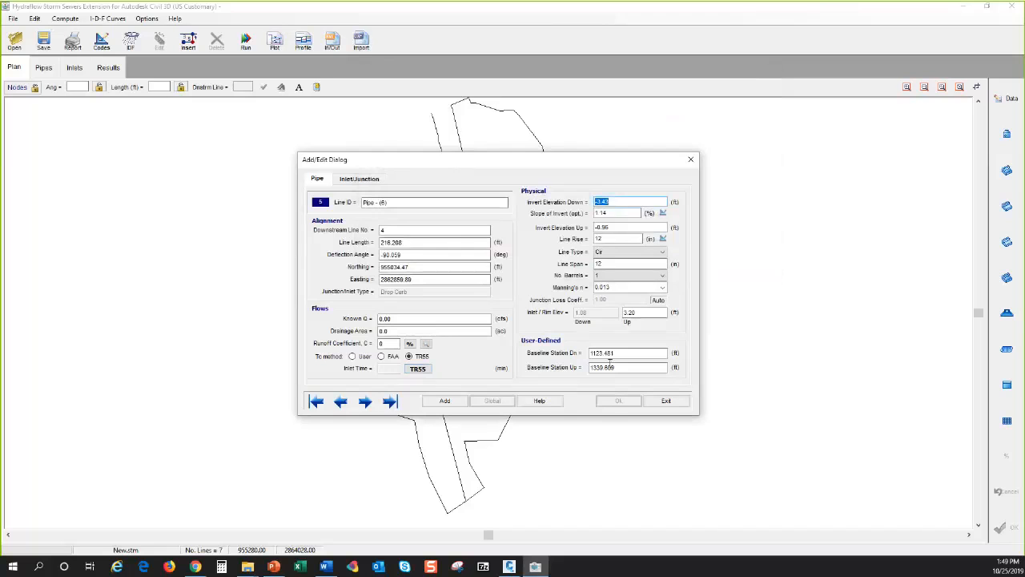
click(693, 160)
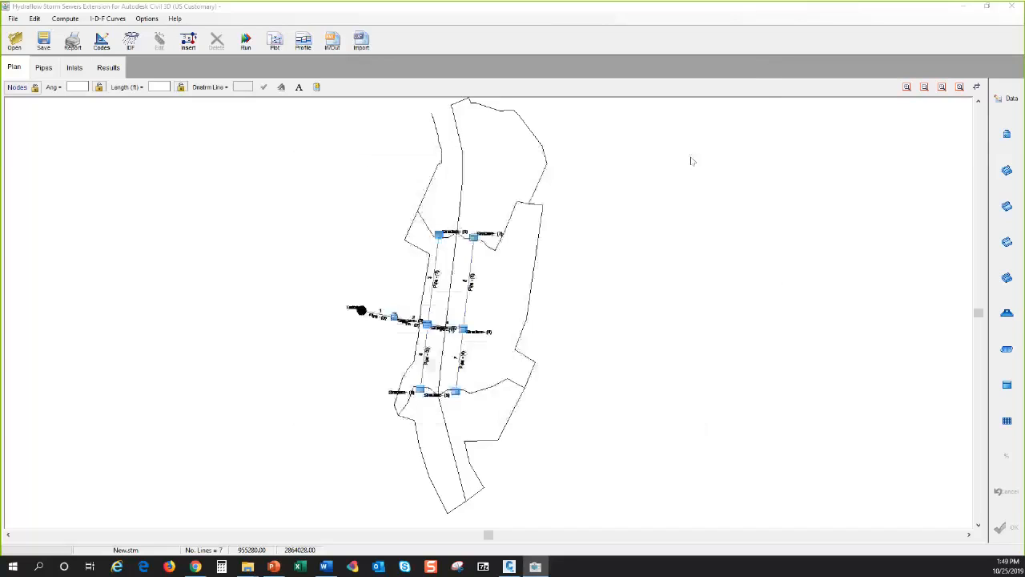
Close the current Storm Sewers session, switch to Civil 3D and launch Storm Sewers again from there
click(1012, 8)
click(516, 324)
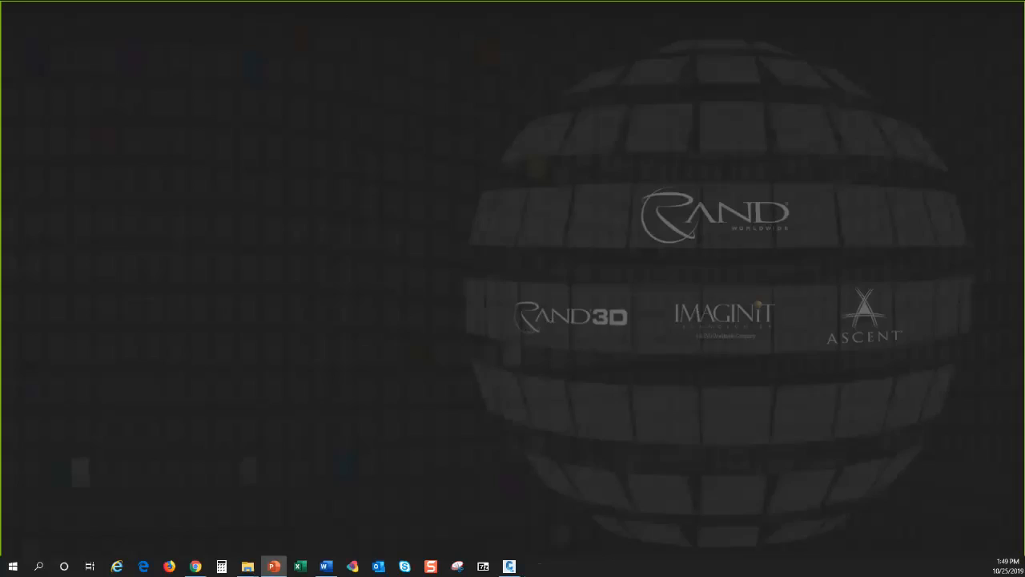
click(510, 566)
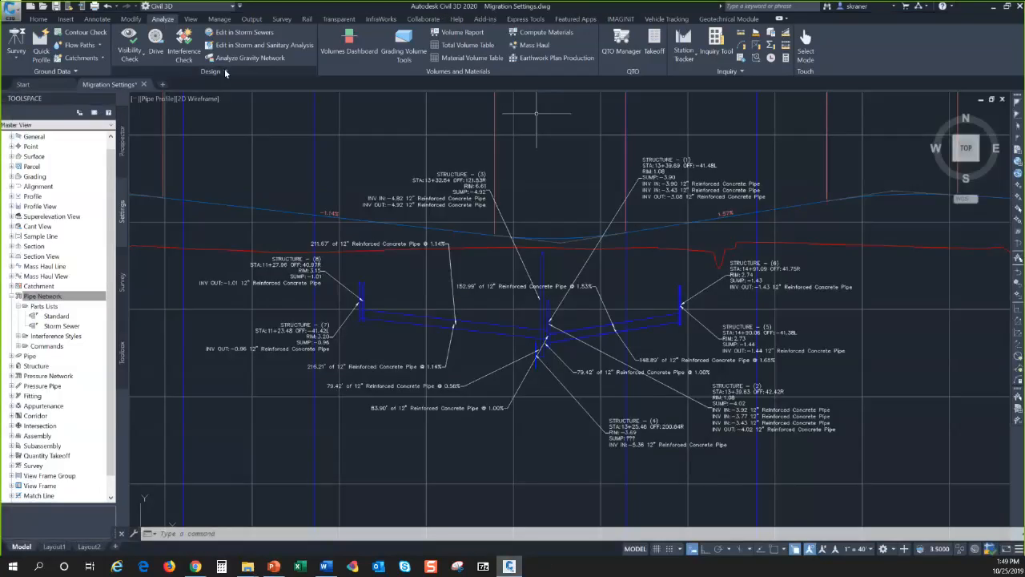
click(220, 72)
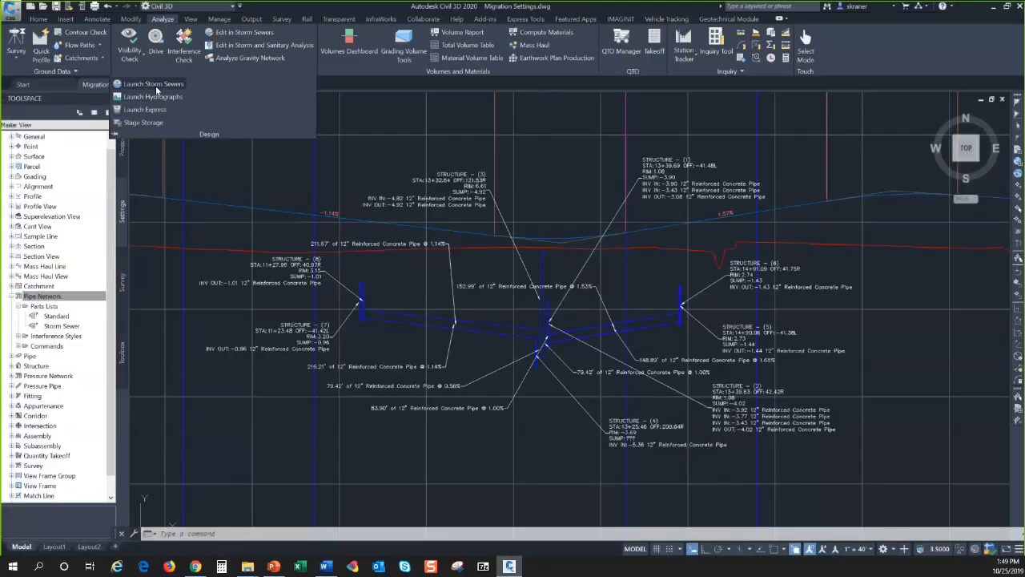
click(153, 84)
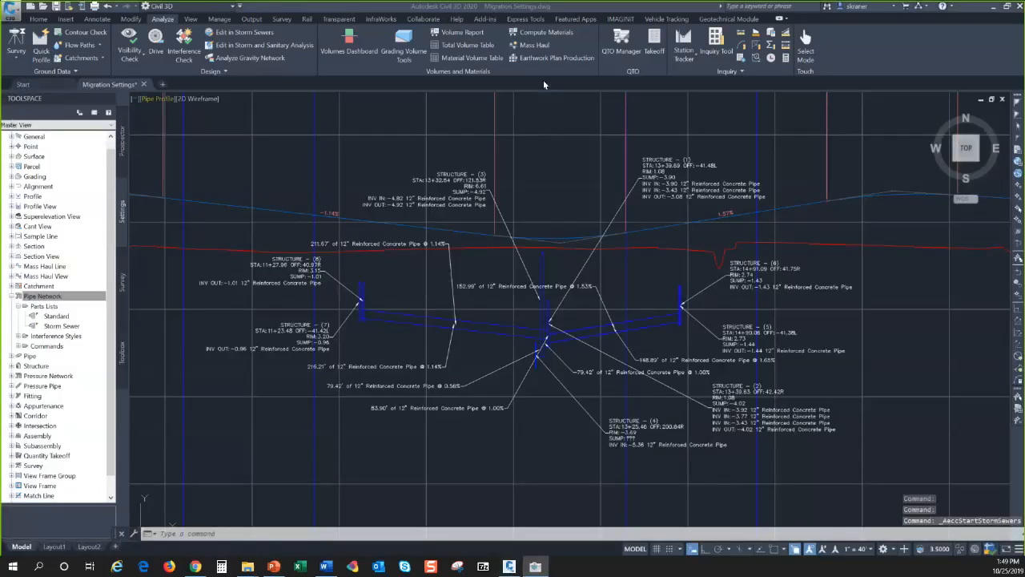
click(717, 82)
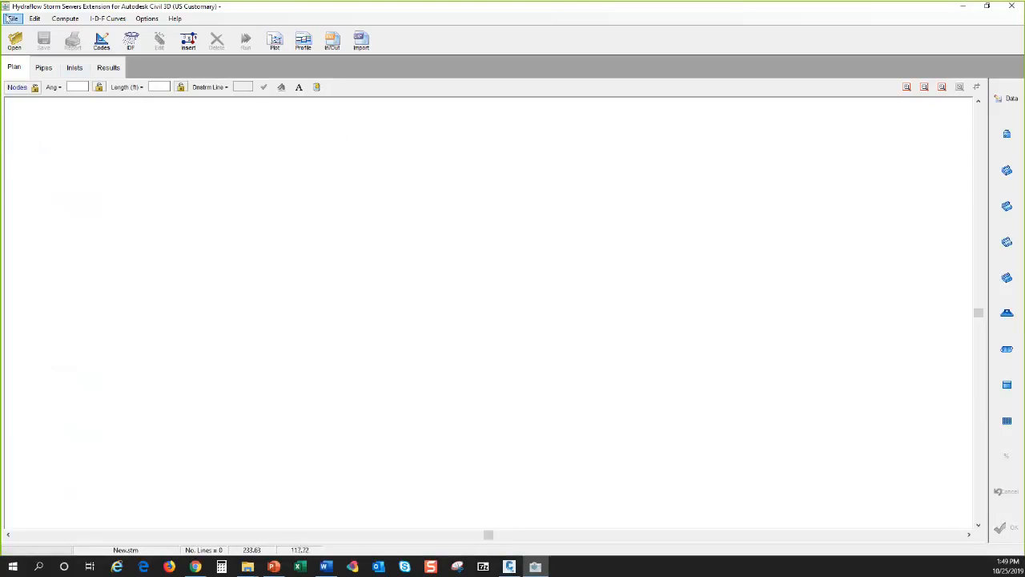
Open the project file Data_In.stm from the DWG's & STM's folder
click(16, 44)
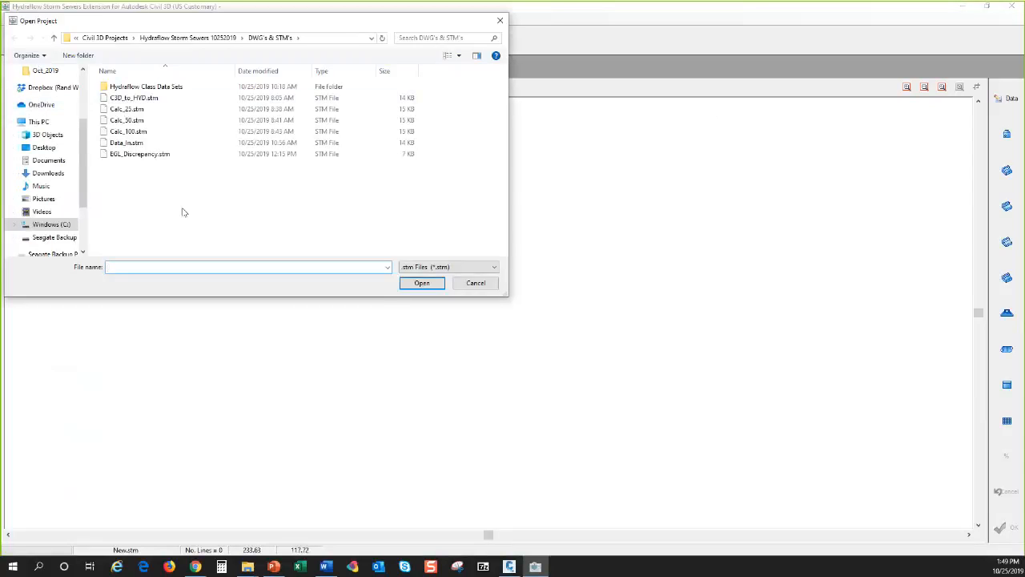
click(126, 143)
click(422, 283)
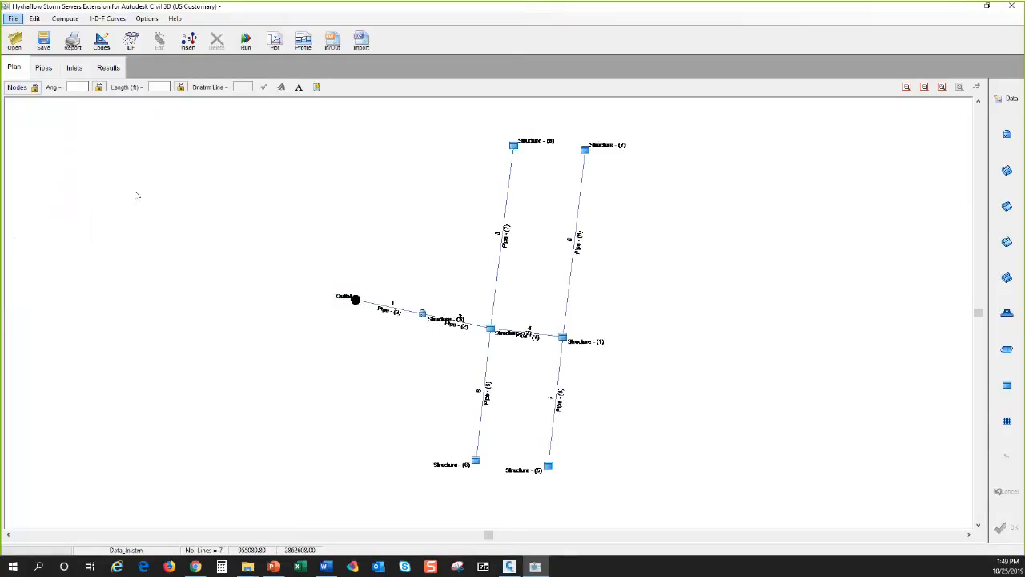
Review the pipe data of lines 1 to 5, from Pipe - (3) to Pipe - (6), checking runoff and Tc entries
click(1011, 100)
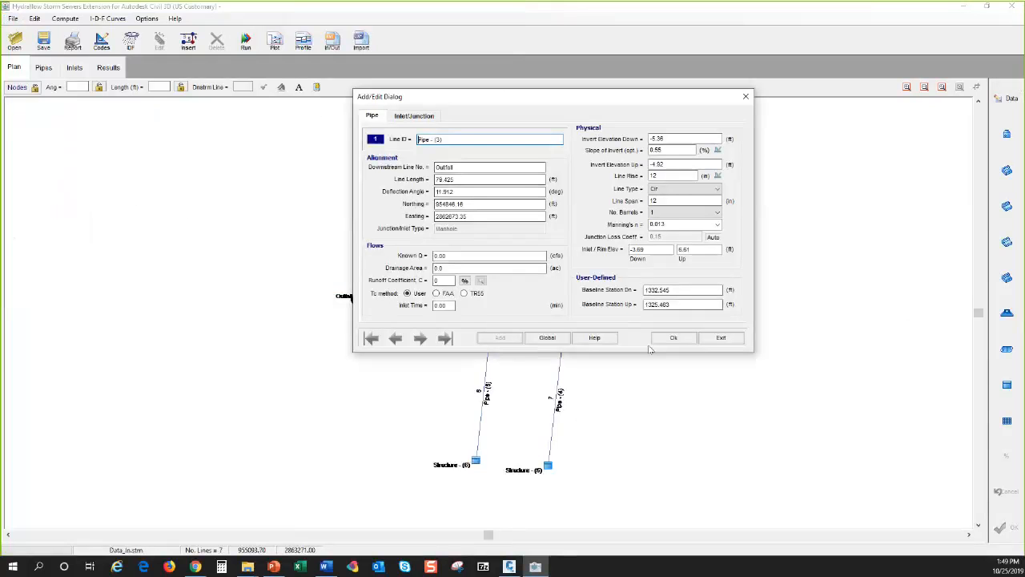
click(672, 337)
click(421, 338)
click(420, 338)
click(421, 338)
click(421, 338)
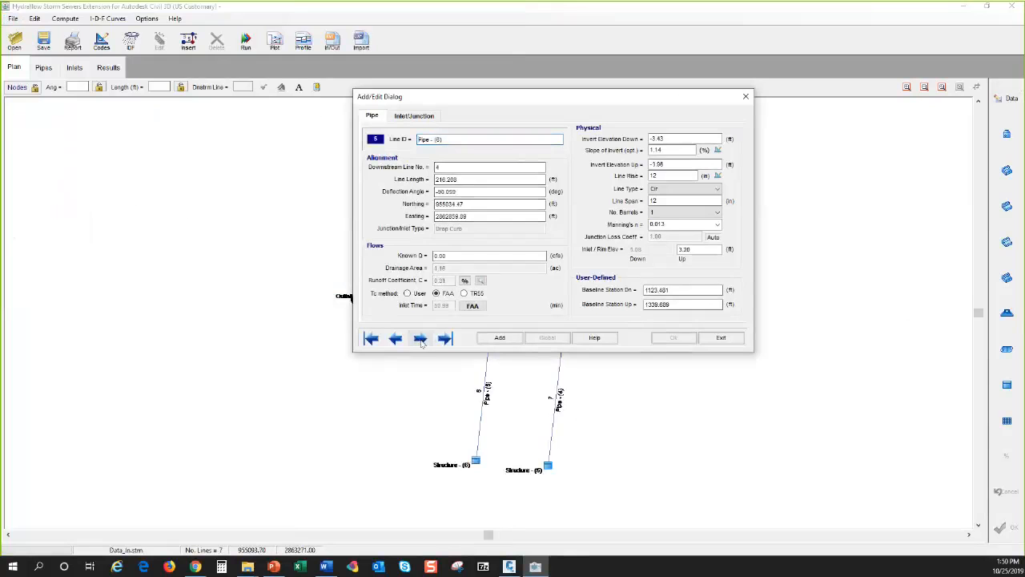
click(746, 96)
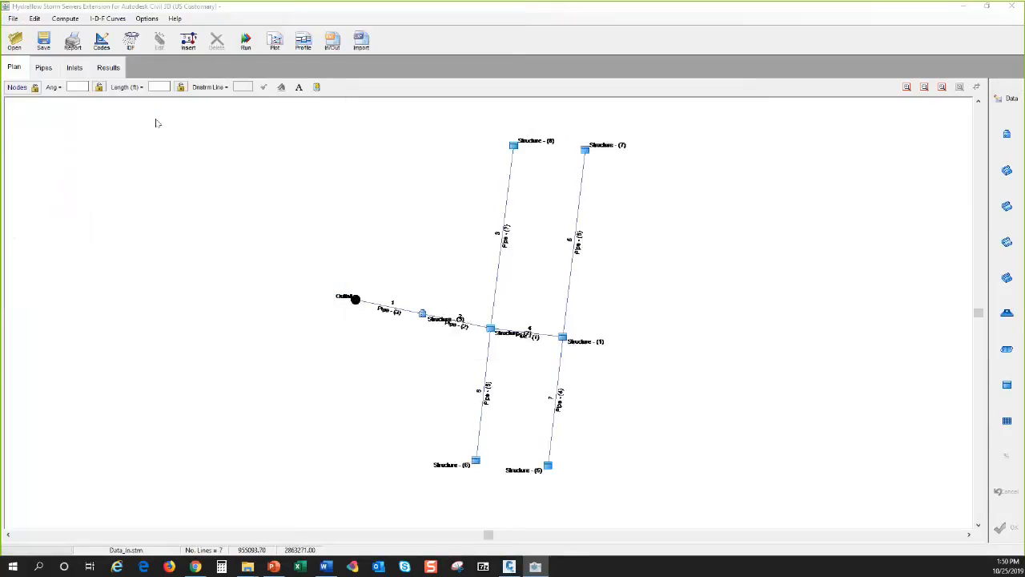
Review the tabulated pipe data, inlet data and results summary for all lines of the network
click(44, 68)
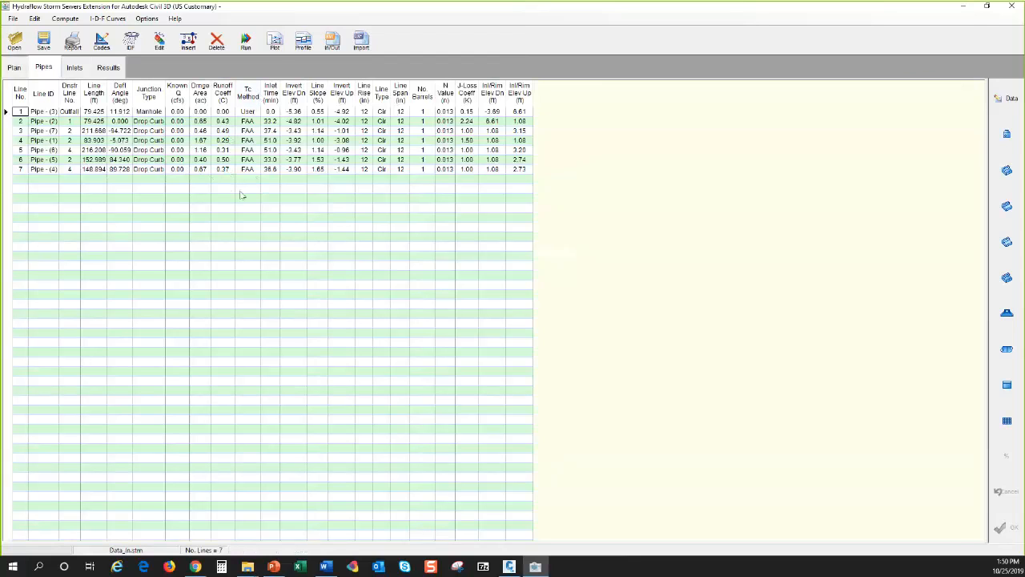
click(74, 68)
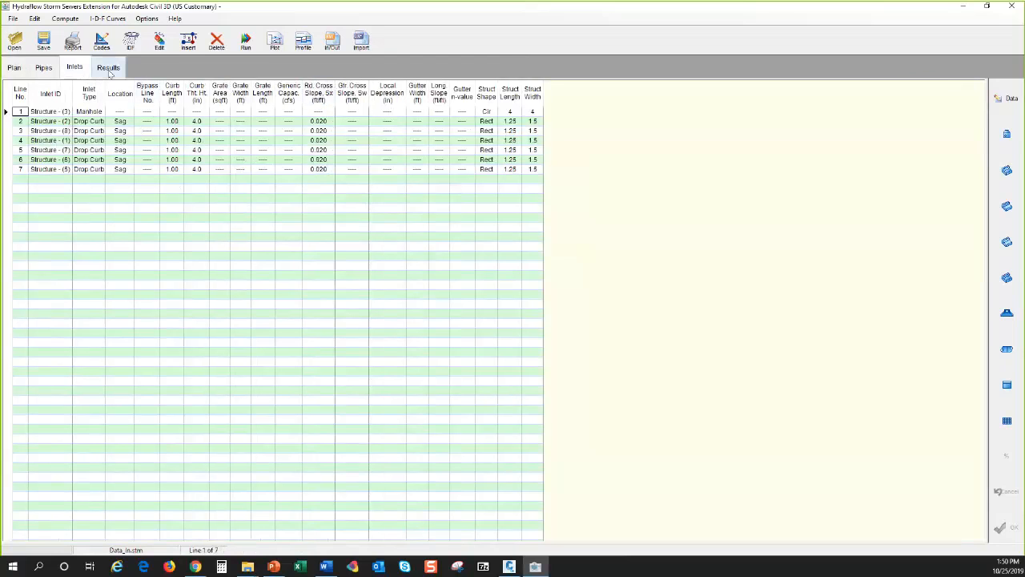
click(108, 68)
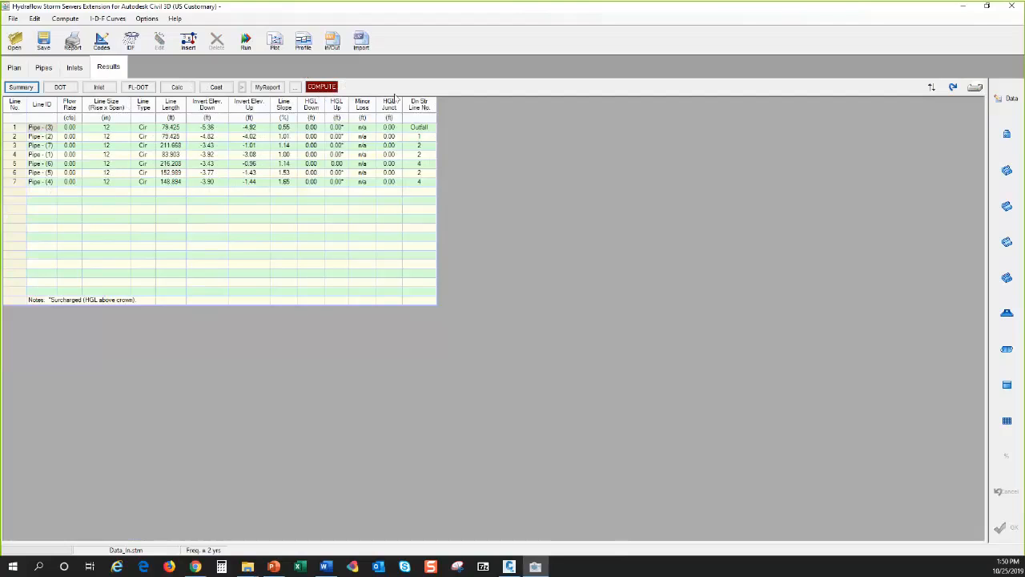
click(247, 45)
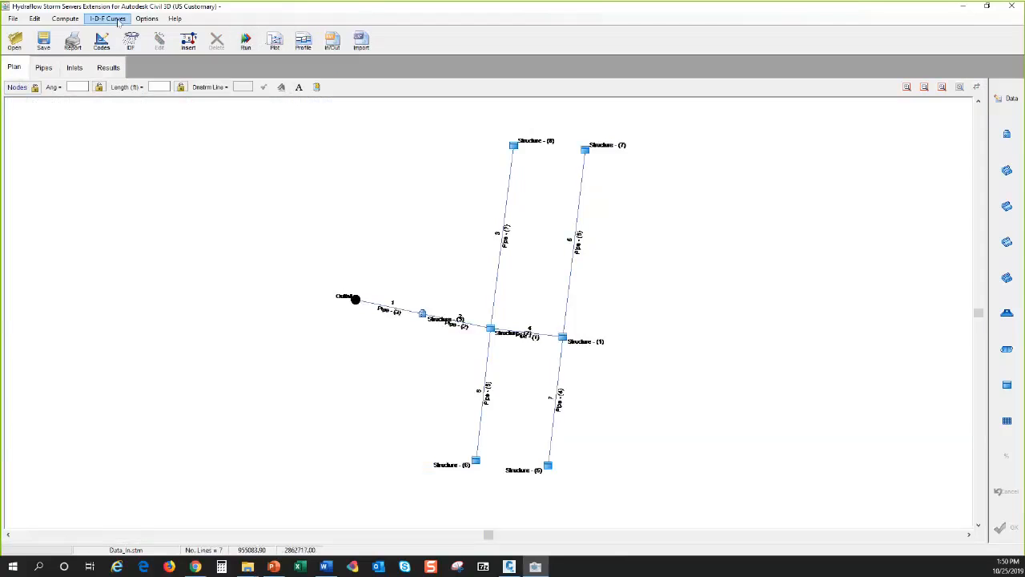
Set up a system computation for the network with a return period of 50-Yr
click(64, 19)
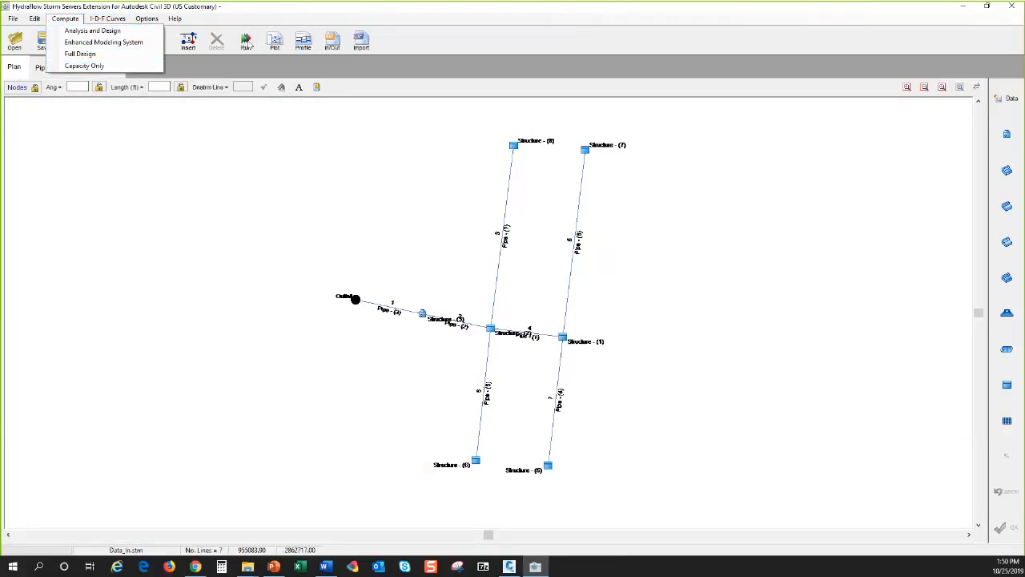
click(249, 45)
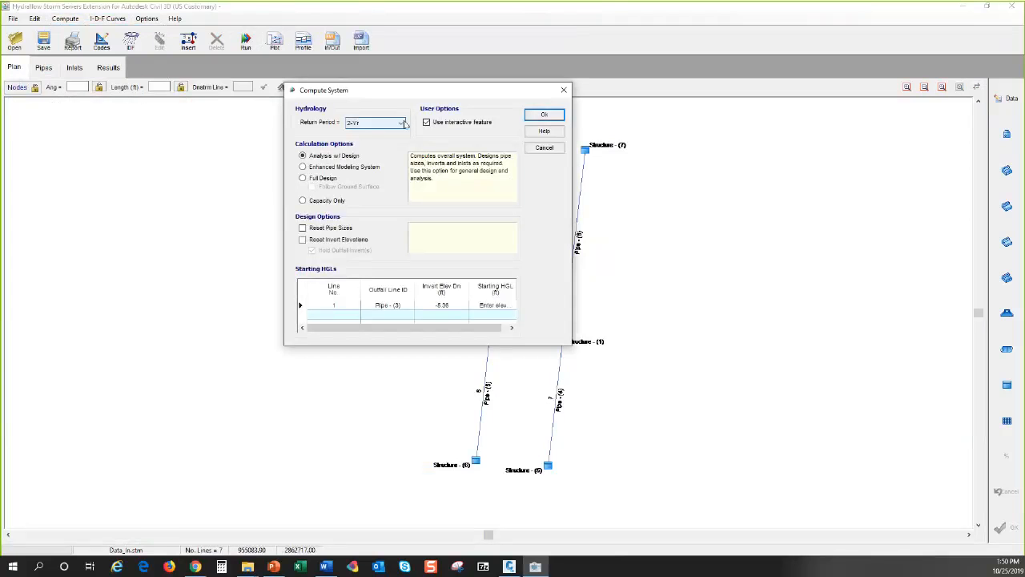
click(402, 125)
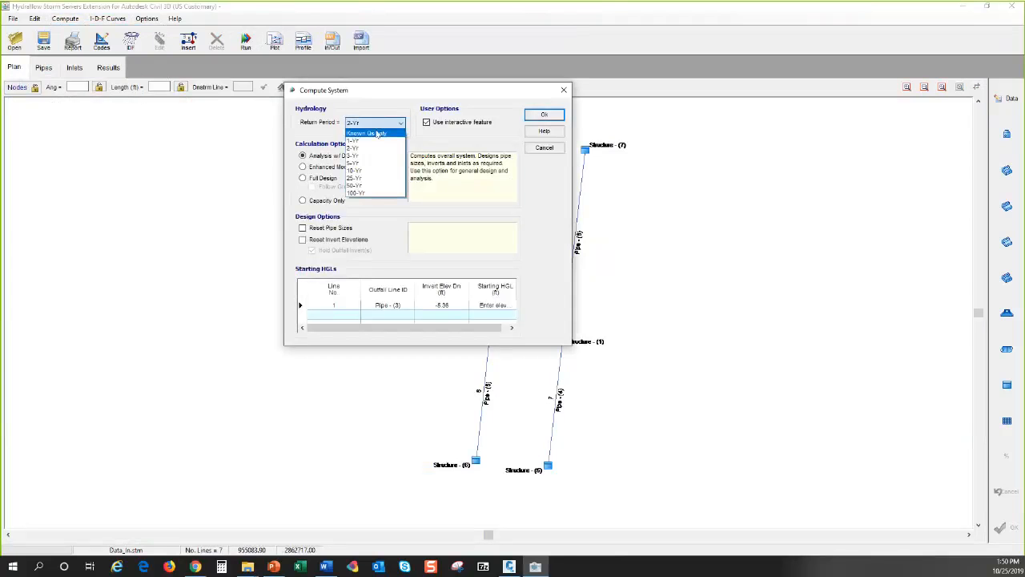
click(398, 156)
click(400, 124)
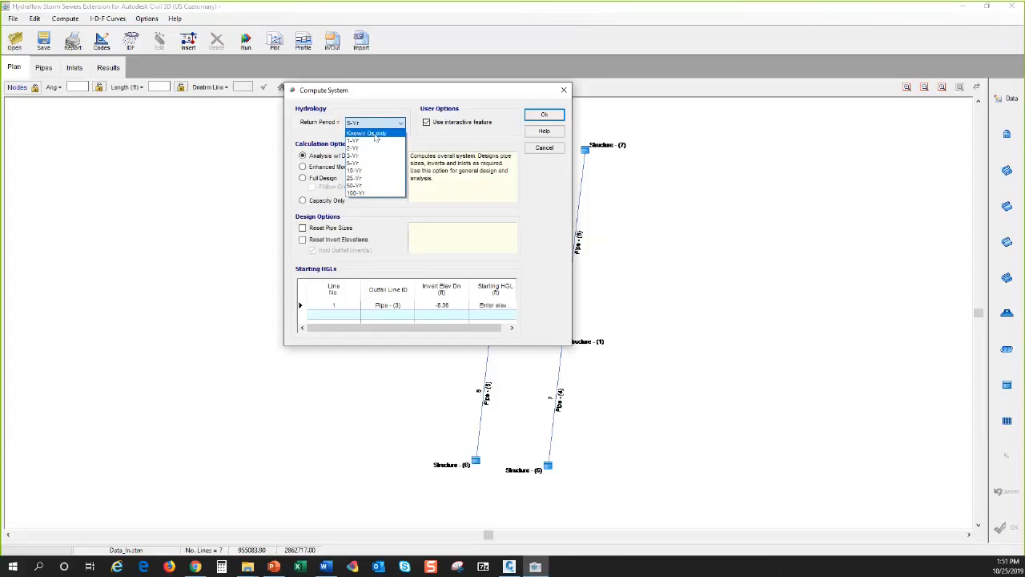
click(361, 186)
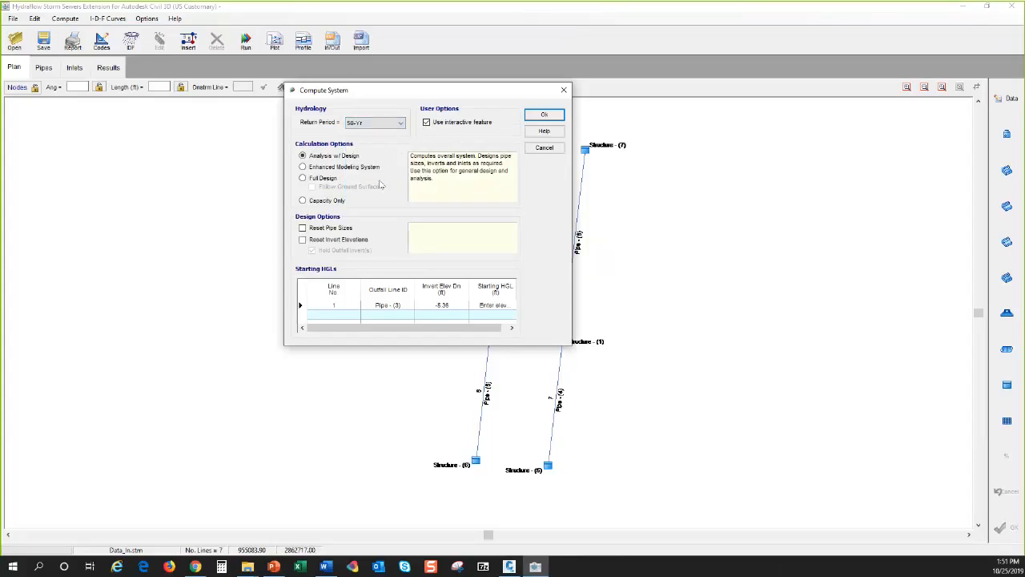
Compare the descriptions of the Analysis w/ Design, Enhanced Modeling System, Full Design and Capacity Only calculation options
click(303, 168)
click(303, 177)
click(304, 202)
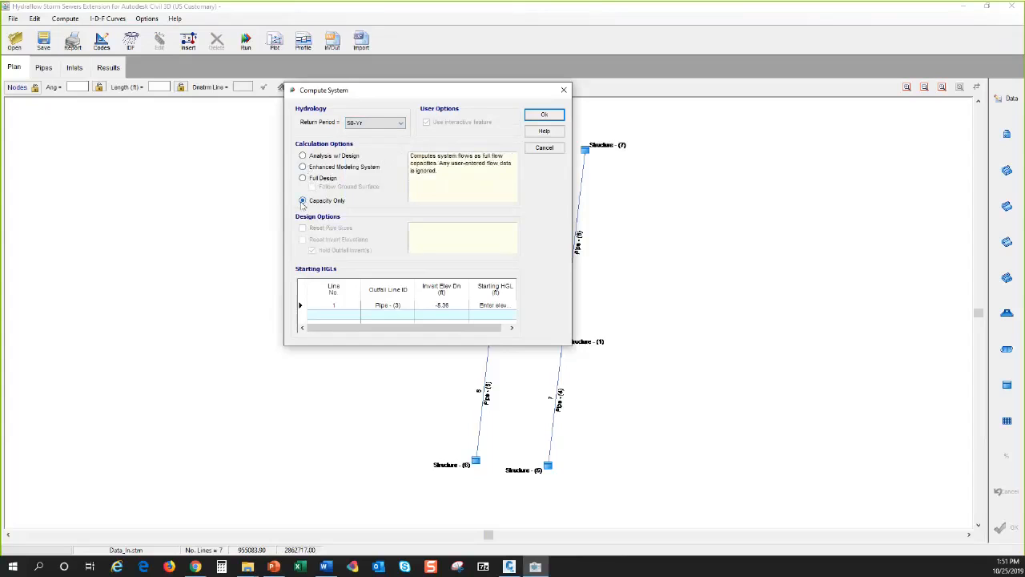
click(304, 155)
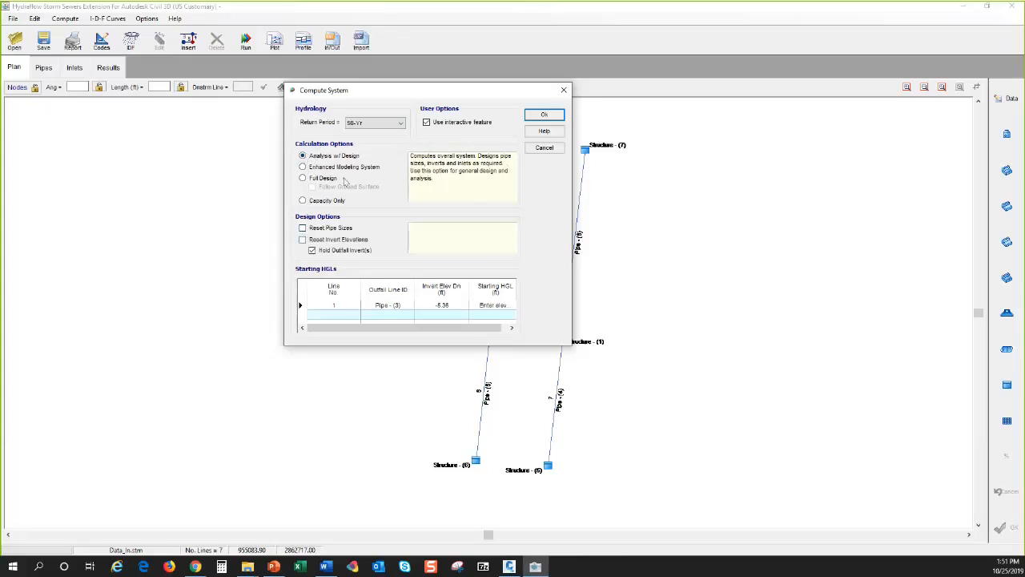
click(304, 167)
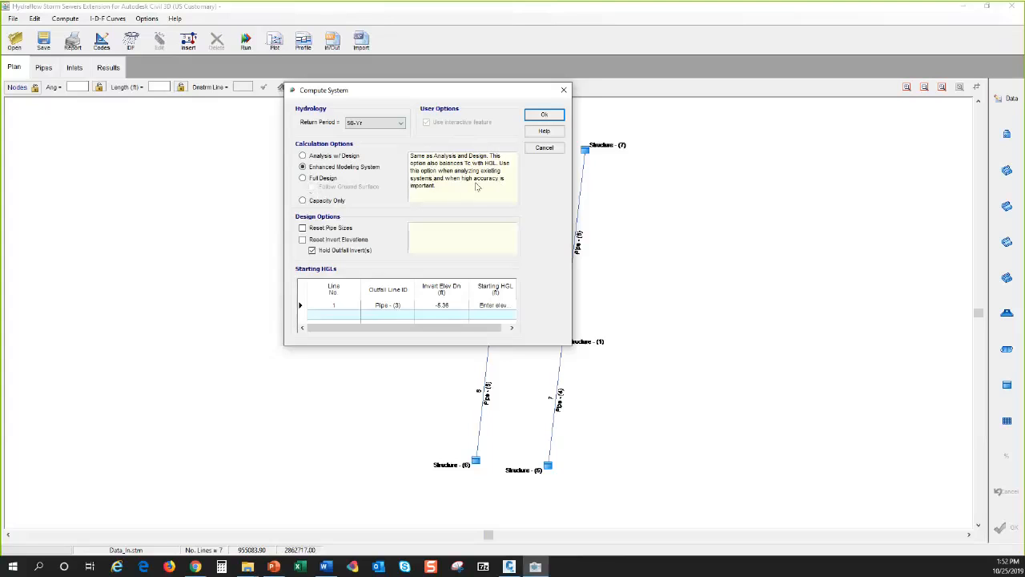
click(303, 178)
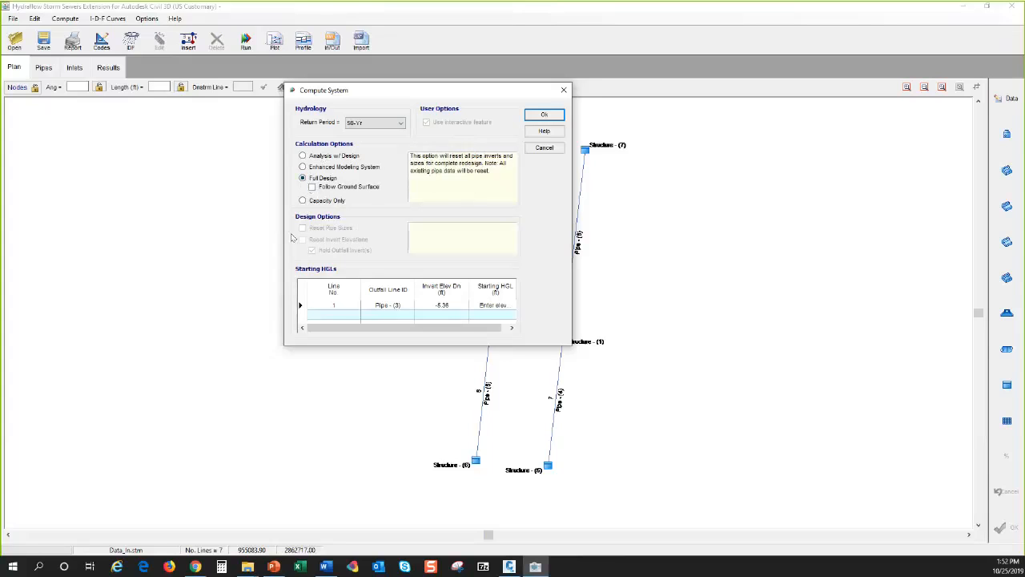
Examine how the pipe size and invert elevation reset options of Analysis w/ Design compare with Full Design and Capacity Only
click(303, 156)
click(303, 227)
click(303, 239)
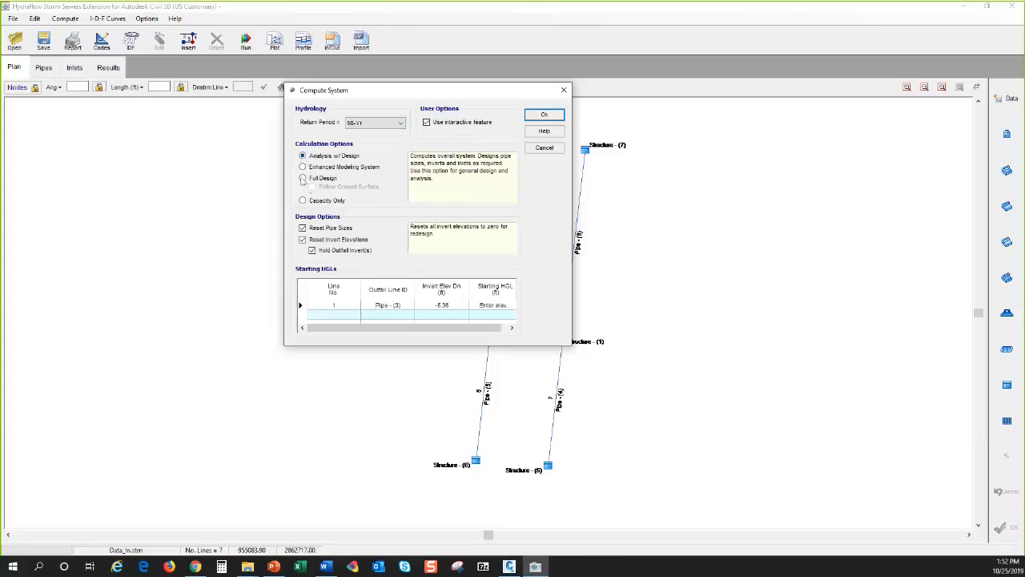
click(303, 227)
click(303, 239)
click(304, 178)
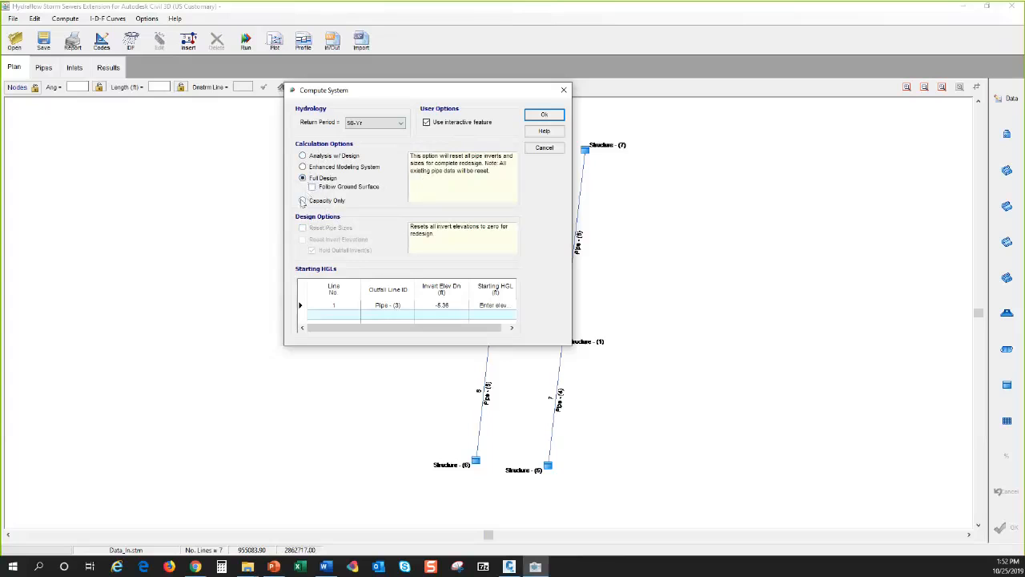
click(303, 201)
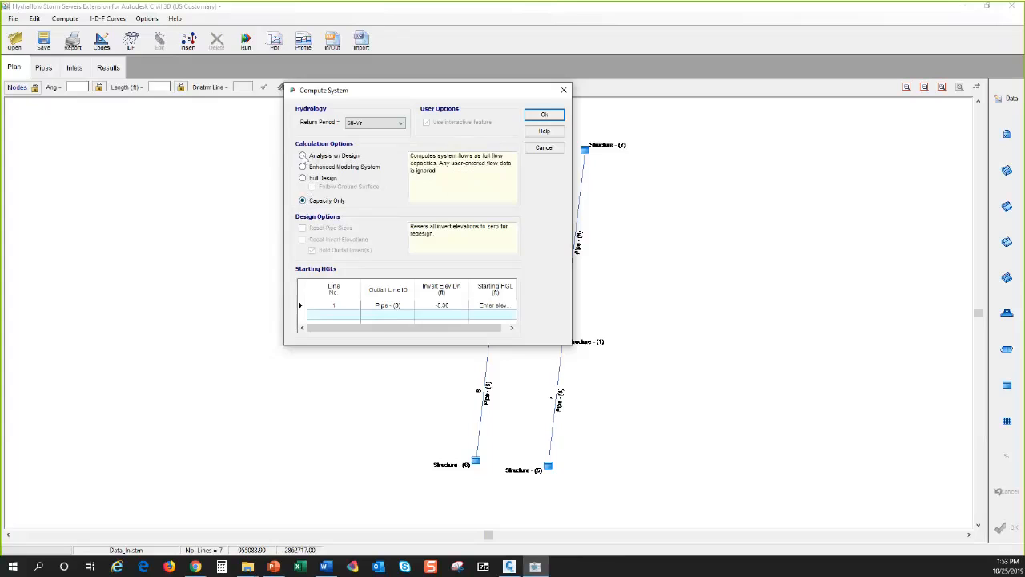
Choose Analysis w/ Design, enable resetting of pipe sizes and invert elevations, and set the starting HGL of Pipe - (3) to (dc+D)/2
click(303, 156)
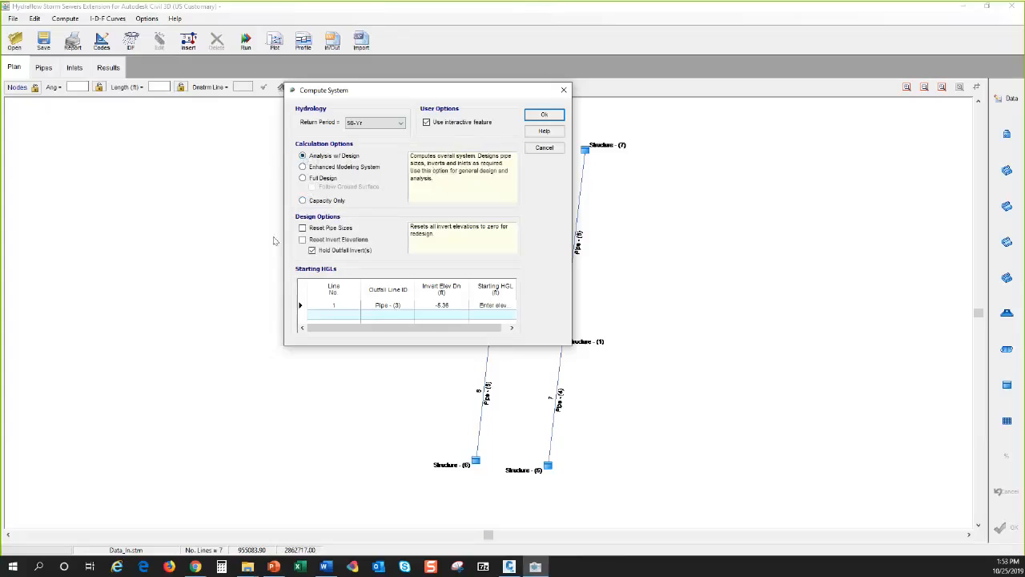
click(303, 228)
click(303, 240)
click(512, 307)
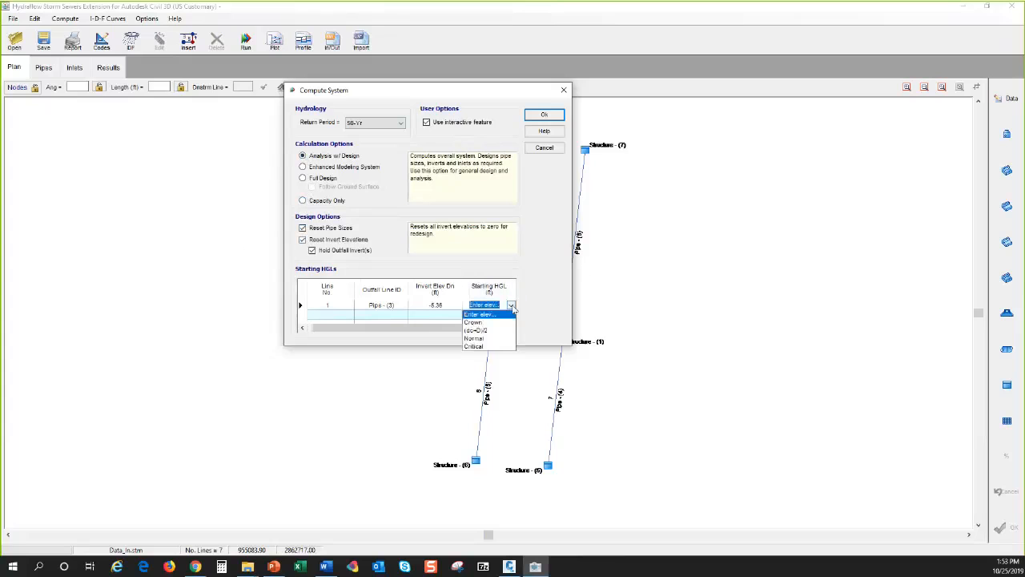
click(475, 330)
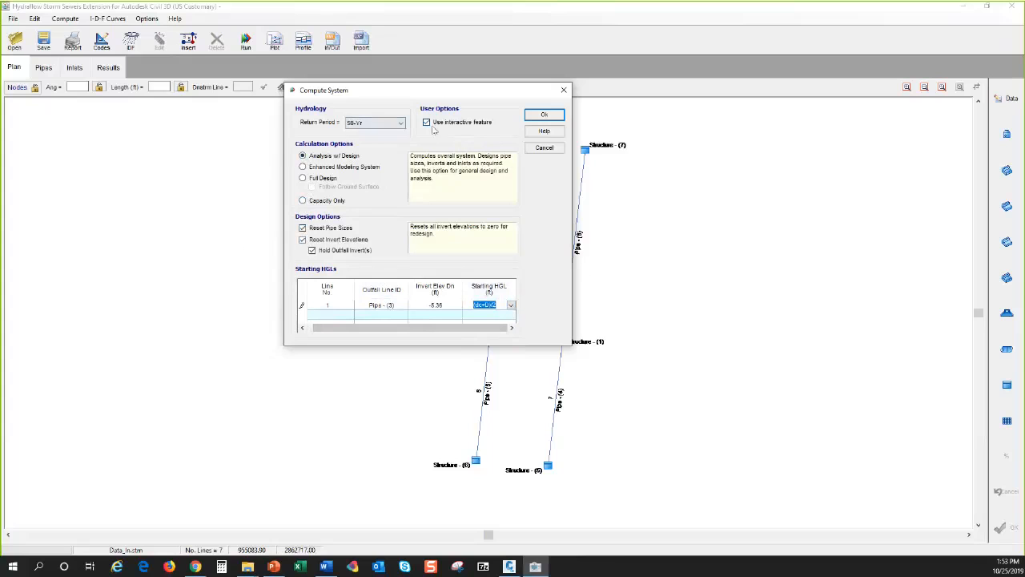
Run the system computation and acknowledge the warning about line 1 to reach the interactive storm sewer design
click(538, 117)
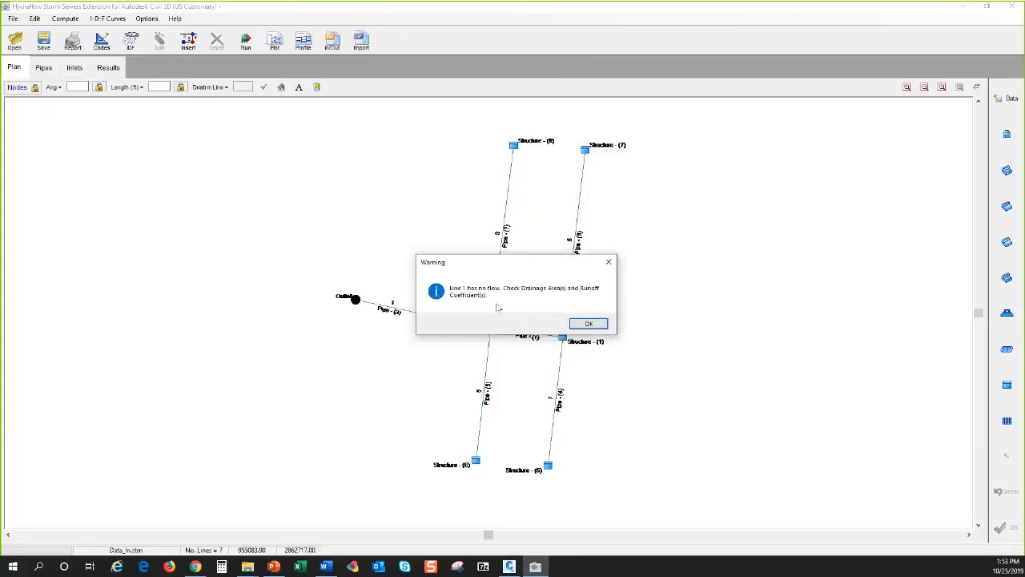
drag(534, 261, 759, 329)
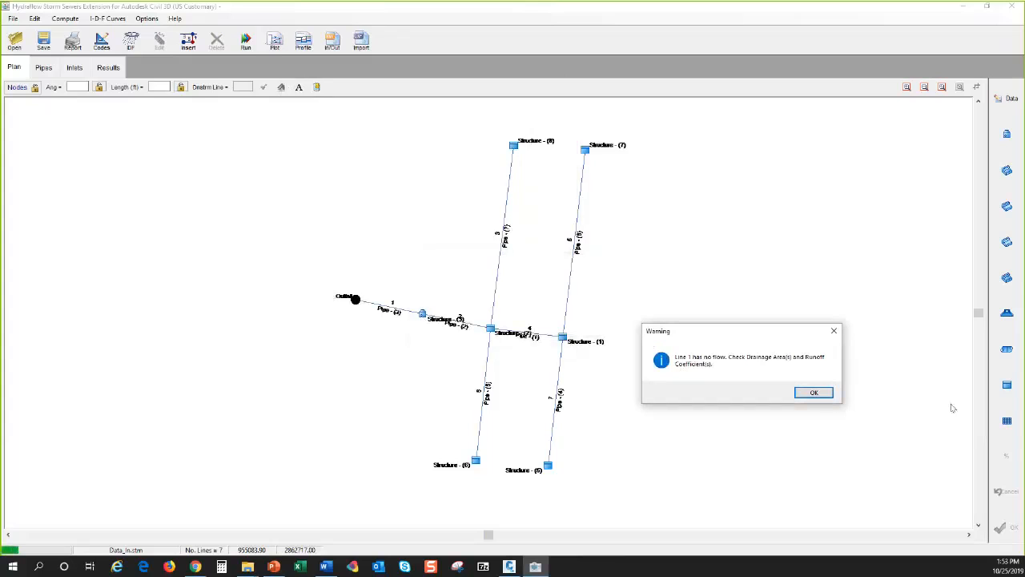
click(814, 392)
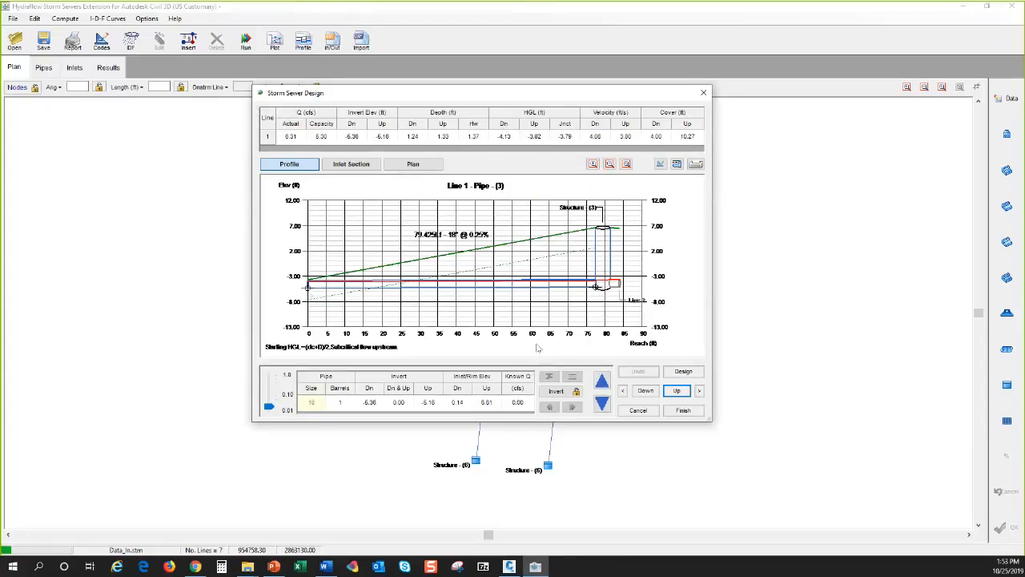
Review the designed pipe profiles, starting at line 1 and moving upstream and downstream between lines 1, 4, 7 and 6
click(676, 166)
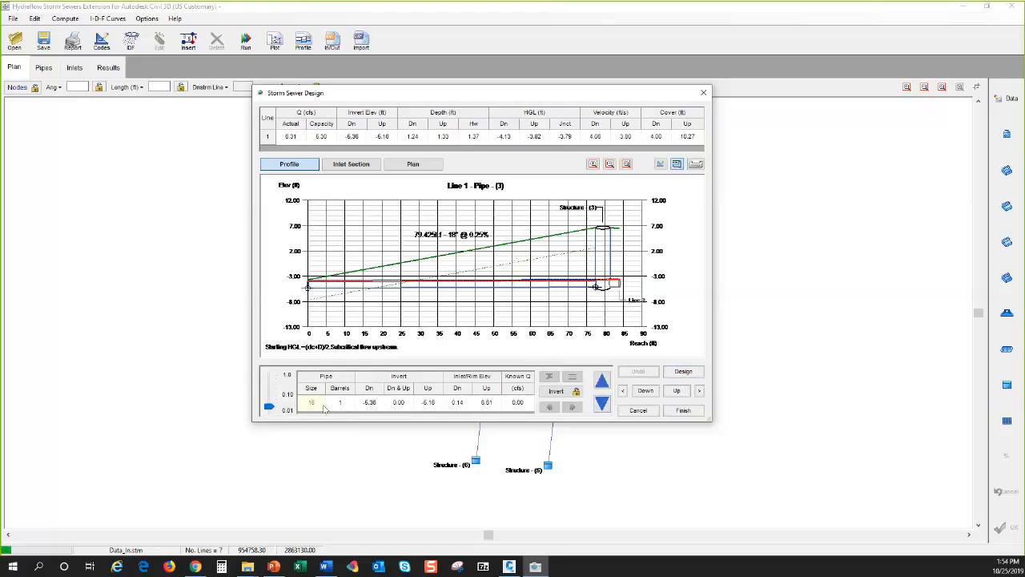
mouse_move(271, 407)
mouse_down()
mouse_move(272, 391)
mouse_move(269, 407)
mouse_up()
click(430, 405)
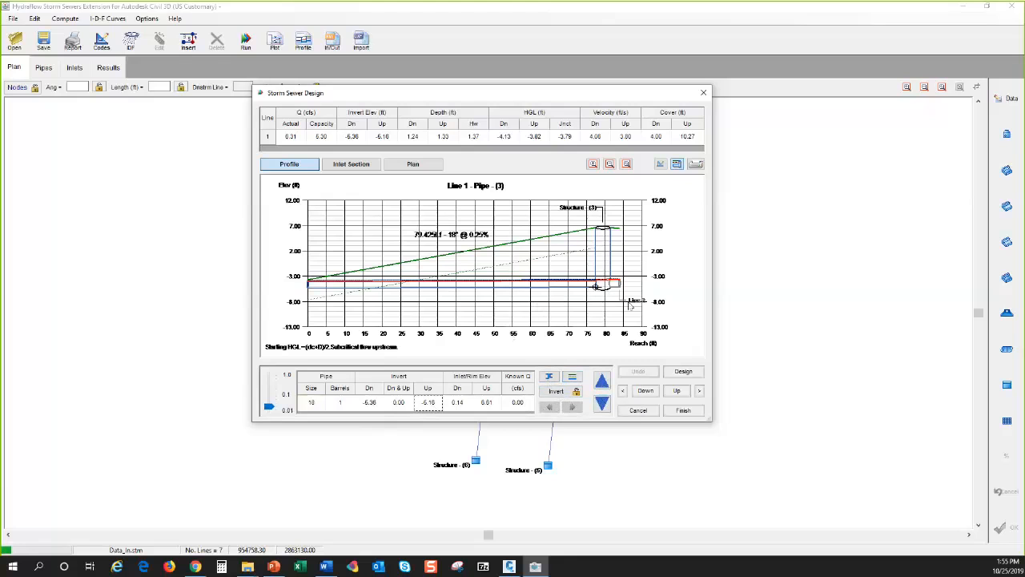
click(676, 391)
click(677, 391)
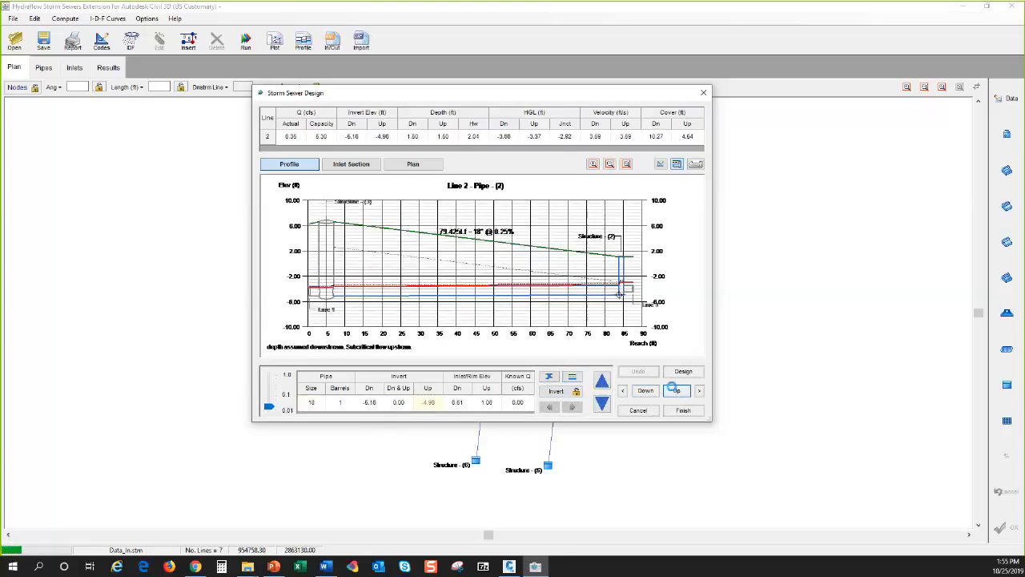
click(677, 391)
click(678, 392)
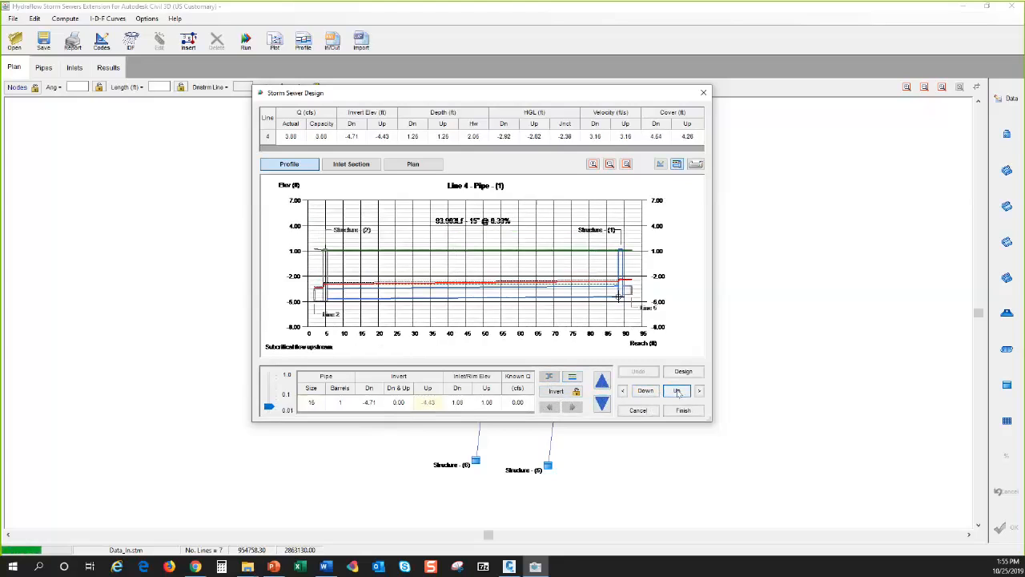
click(624, 391)
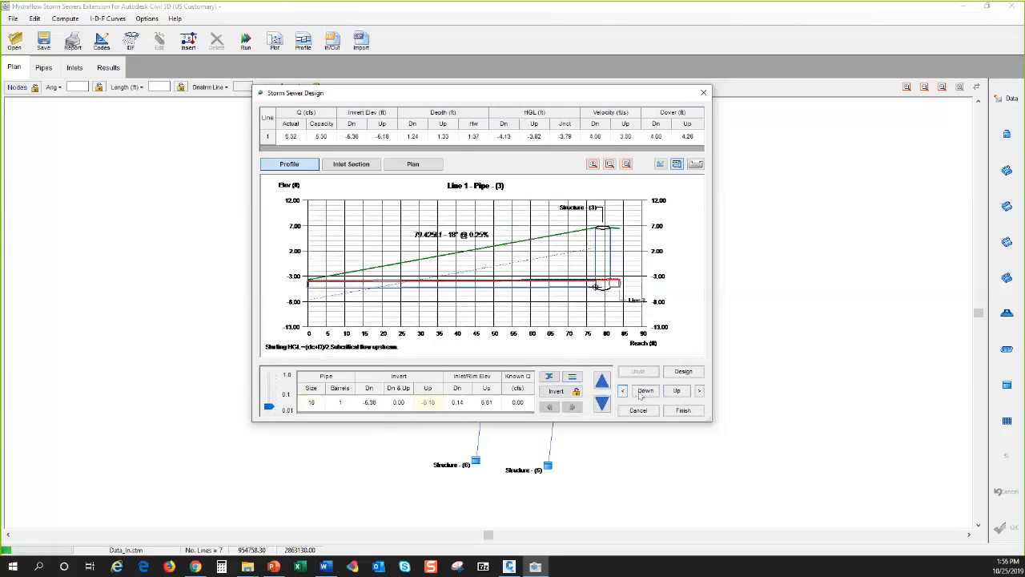
click(699, 391)
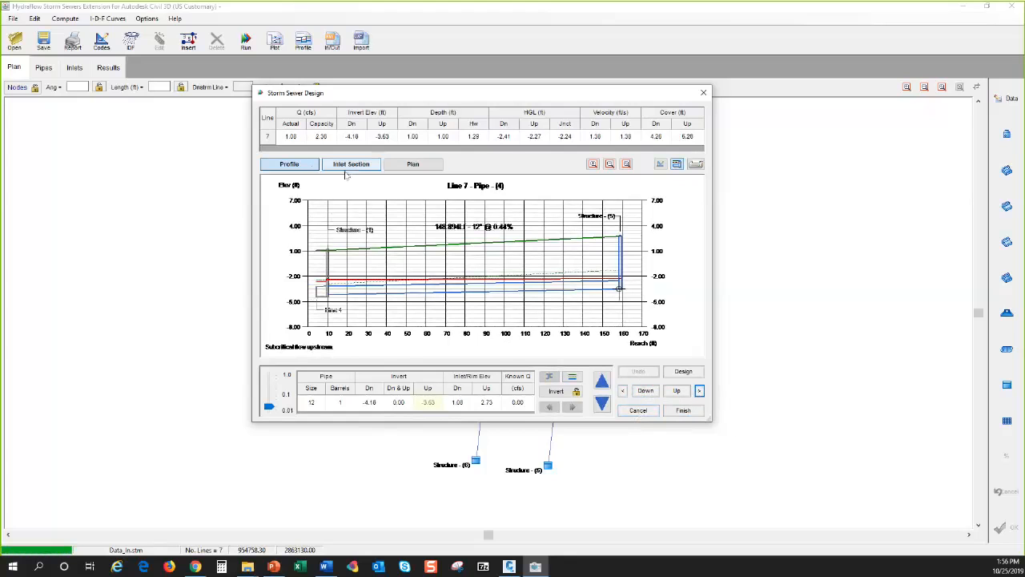
click(638, 392)
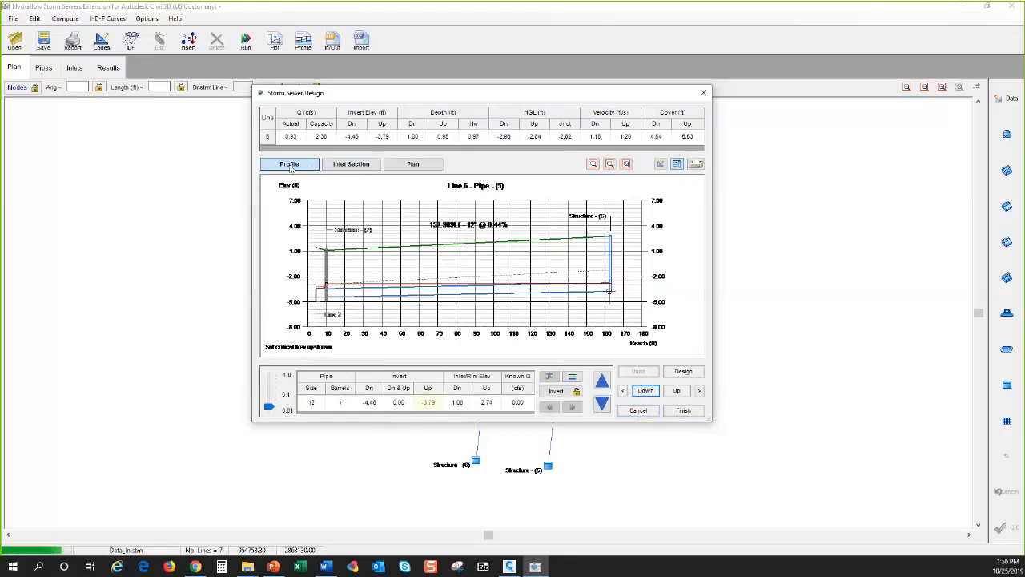
Examine the inlet section, plan and profile of line 6 and check the pipe design codes without changing them
click(330, 166)
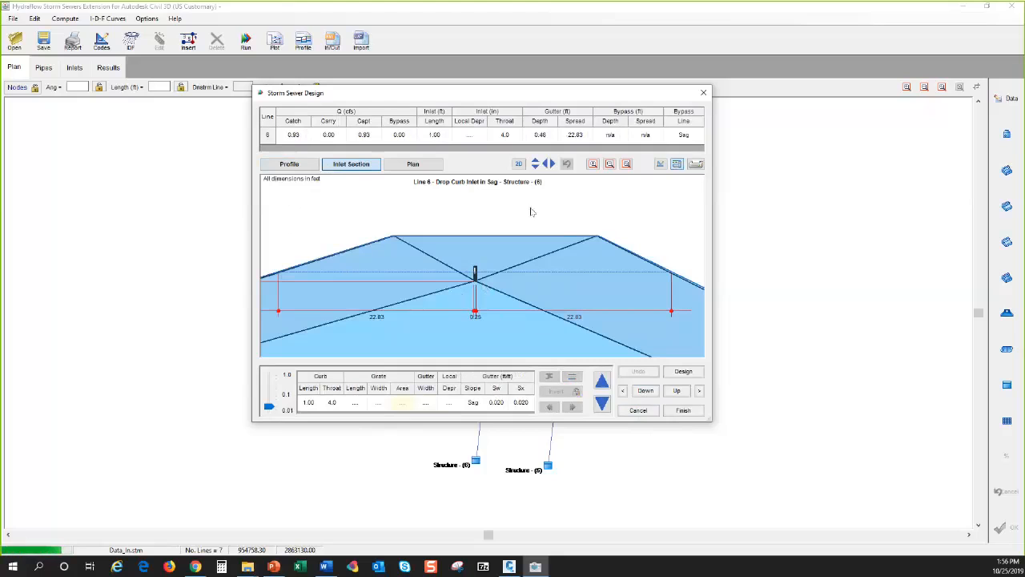
click(439, 164)
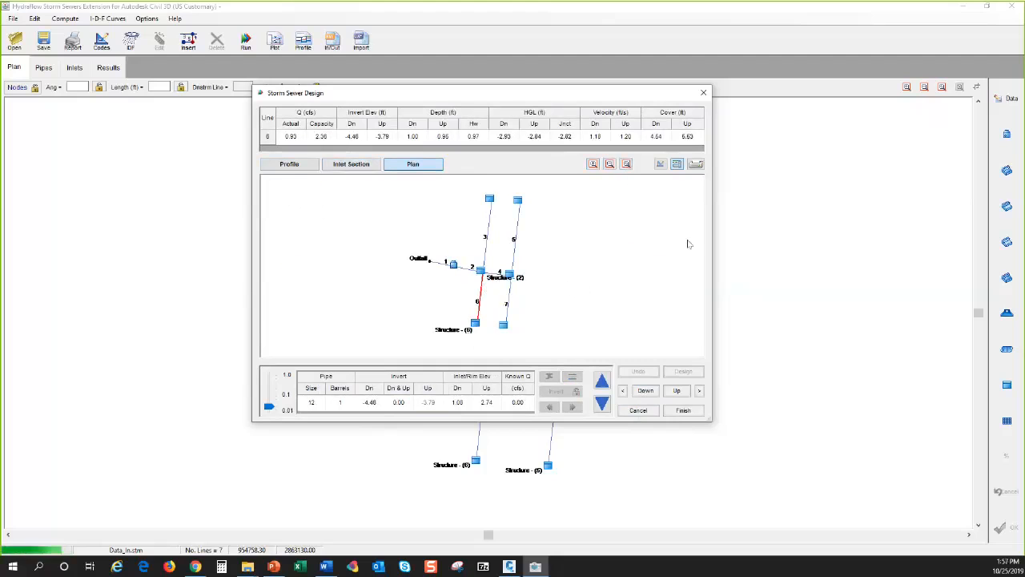
click(285, 164)
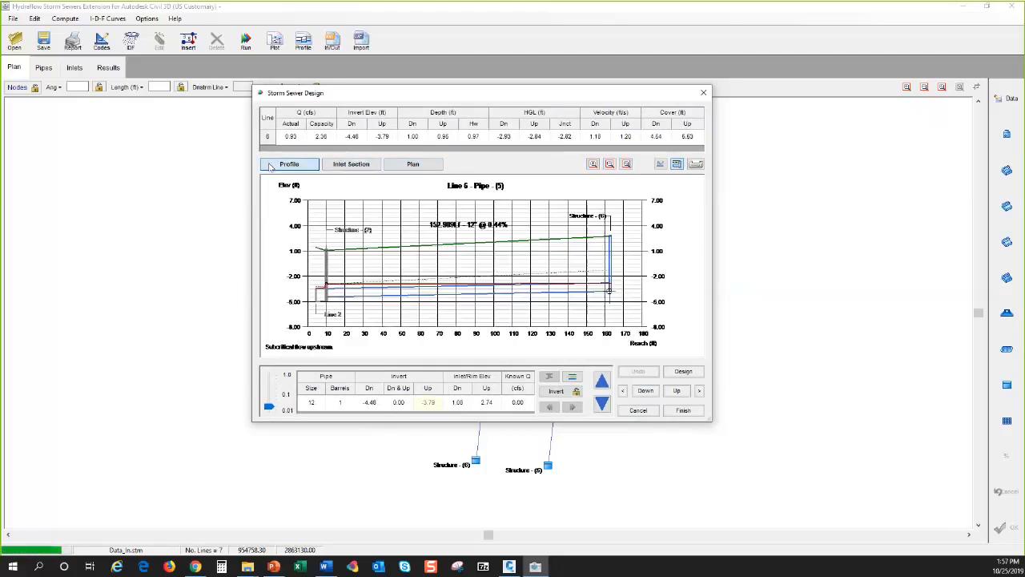
click(661, 164)
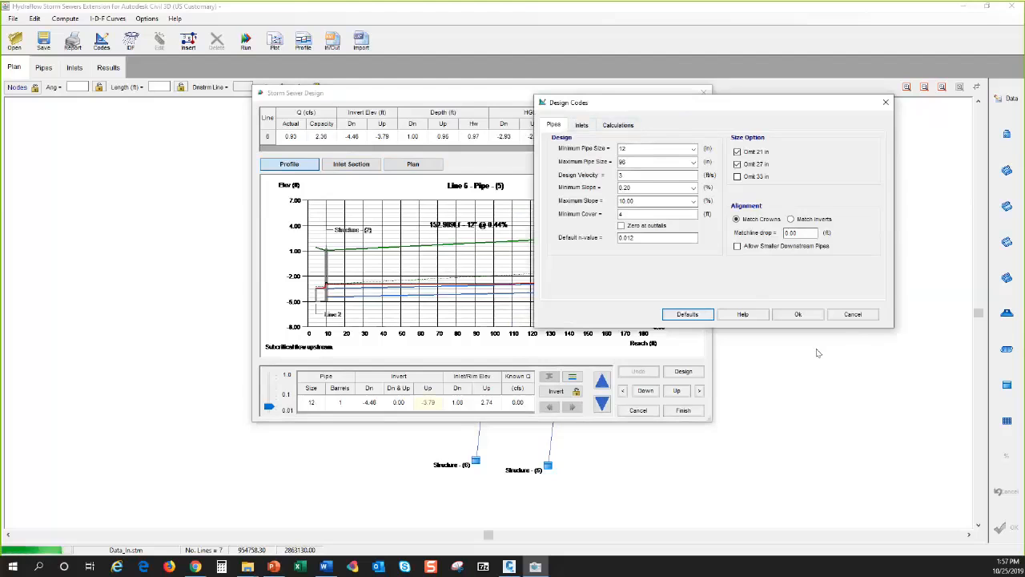
click(886, 103)
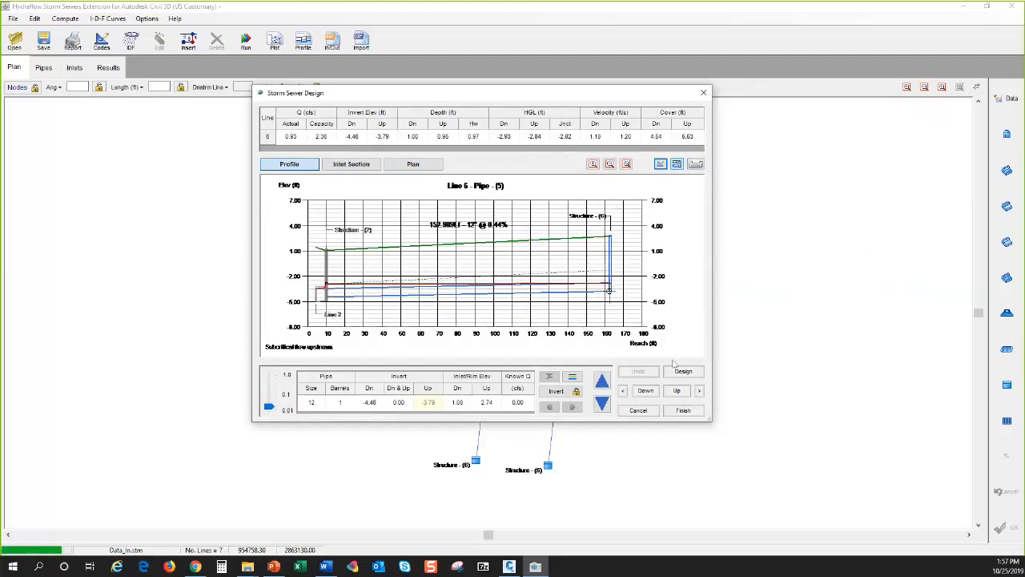
Check the pipe profiles from line 7 downstream to line 1 at the outfall
click(699, 391)
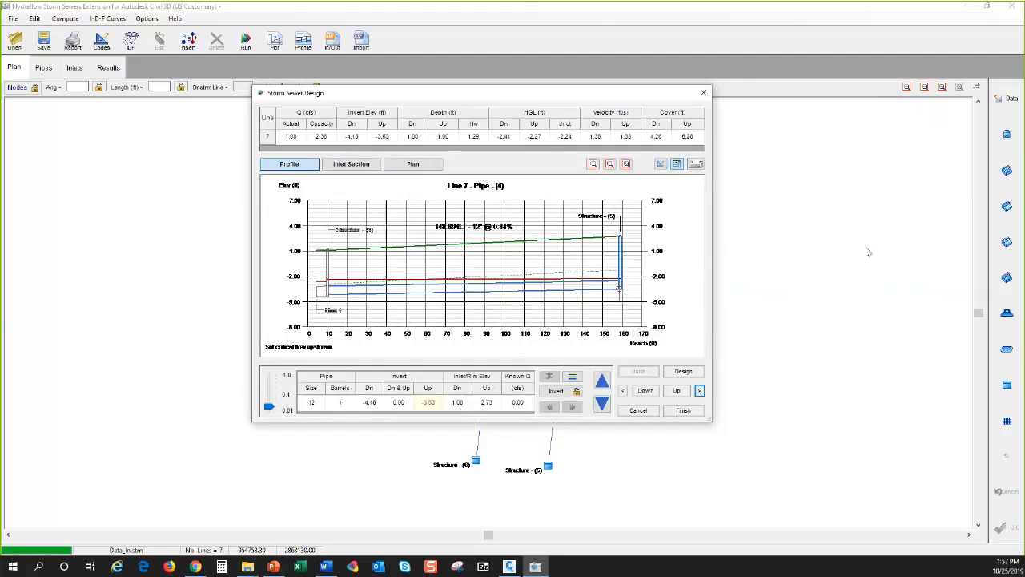
click(646, 391)
click(647, 392)
click(651, 393)
click(652, 392)
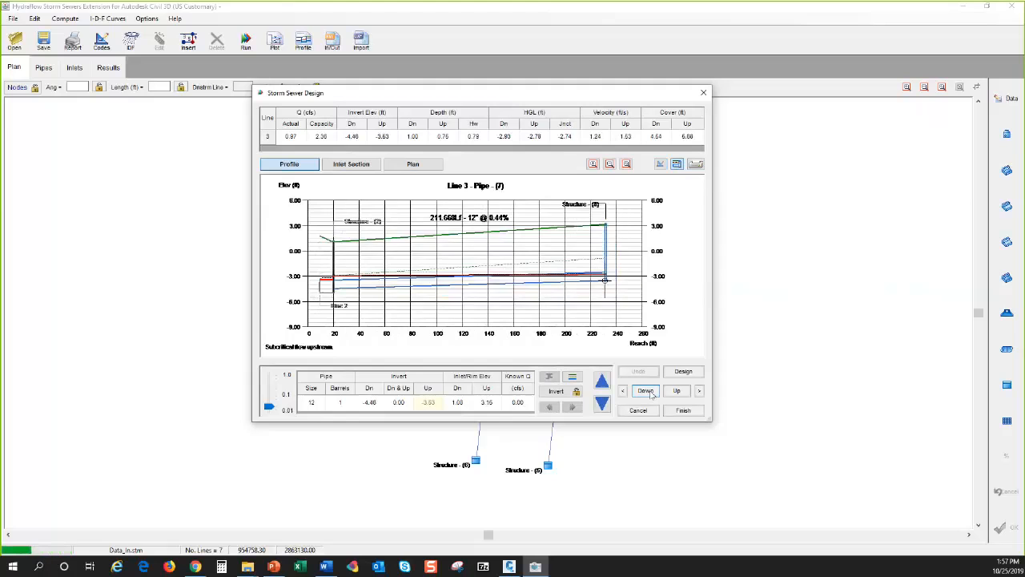
click(651, 393)
click(651, 392)
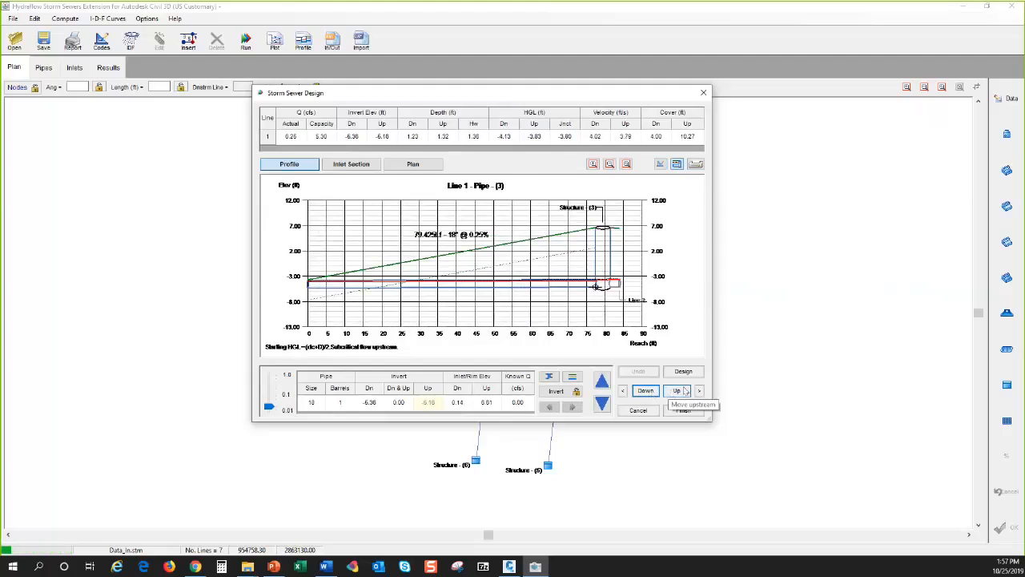
Finish the interactive design and open the results summary for all lines
click(684, 410)
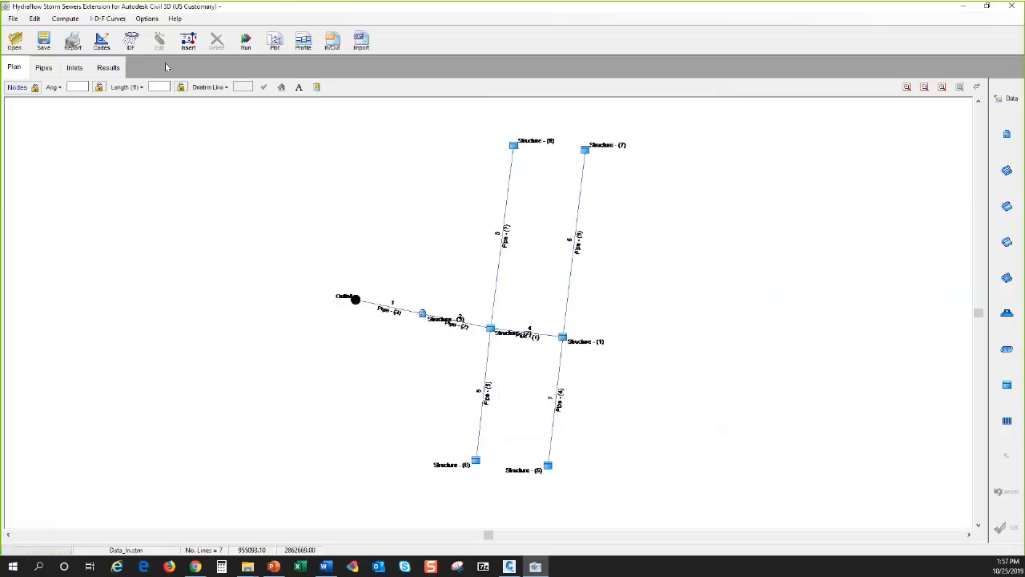
click(109, 68)
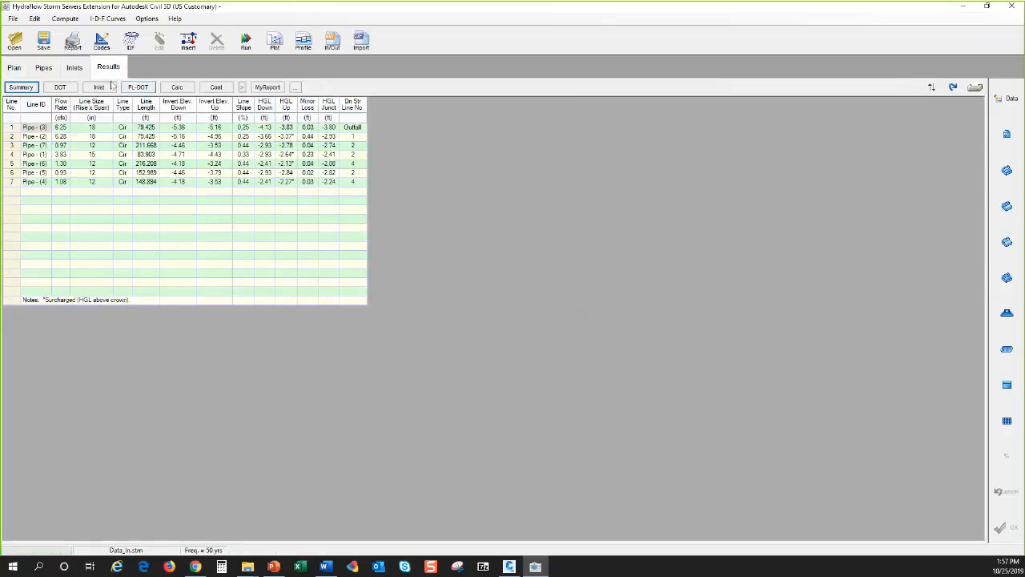
Review the DOT and inlet results tables for all lines and return to the plan view
click(61, 88)
click(99, 86)
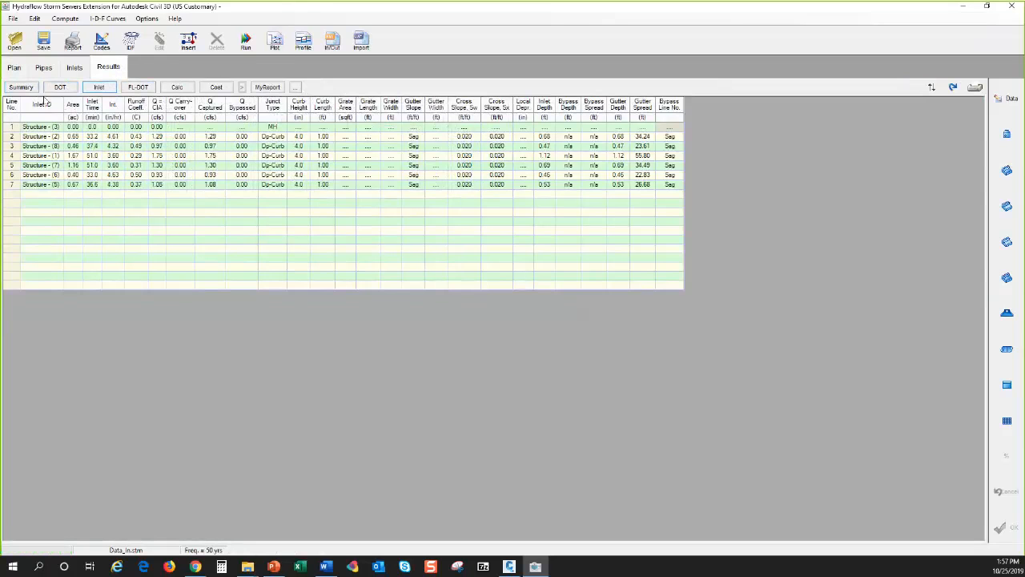
click(14, 70)
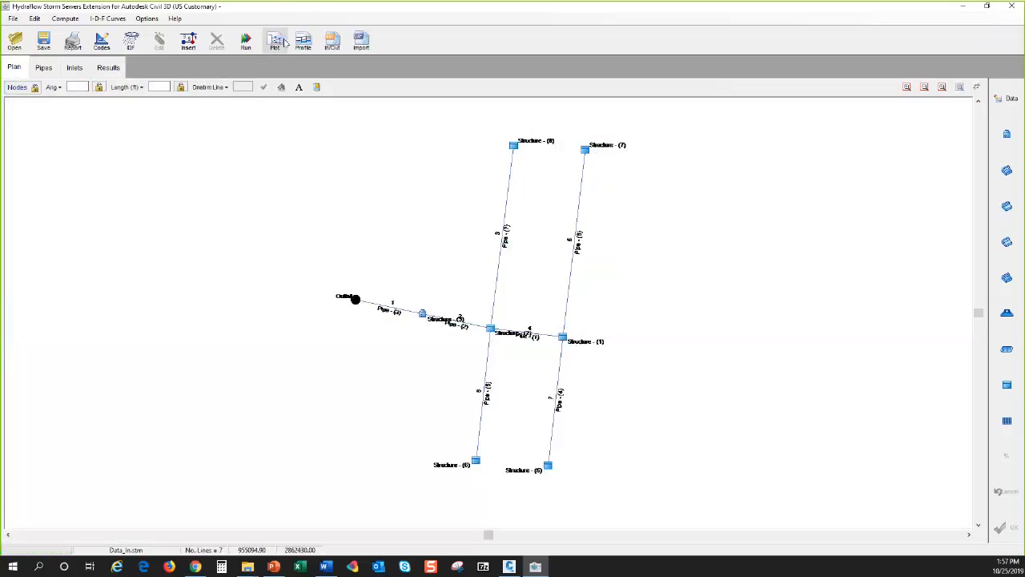
Review the line 1 profile plot, the inlet sections from line 1 to line 3, and the plan of line 3
click(278, 43)
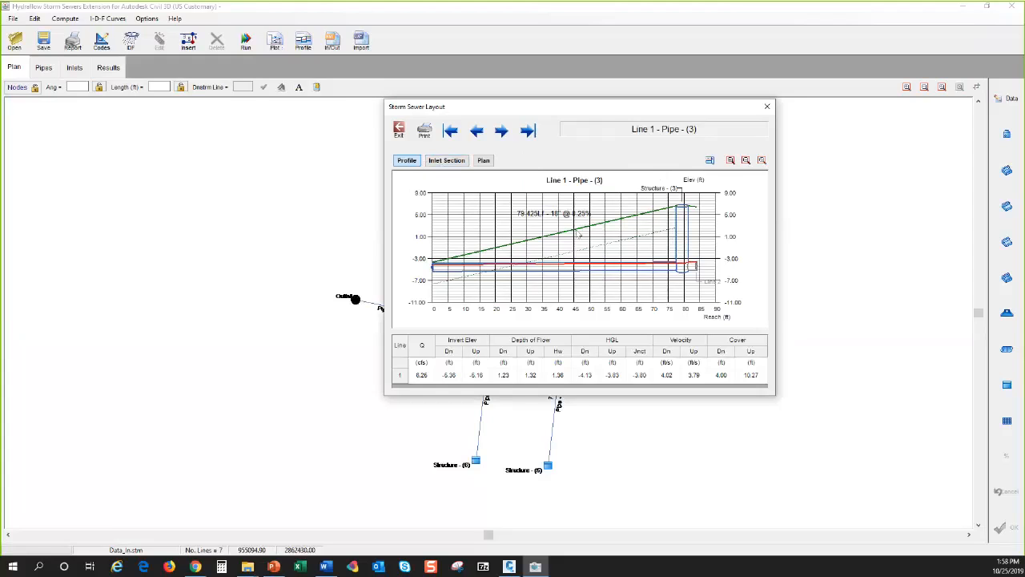
click(455, 162)
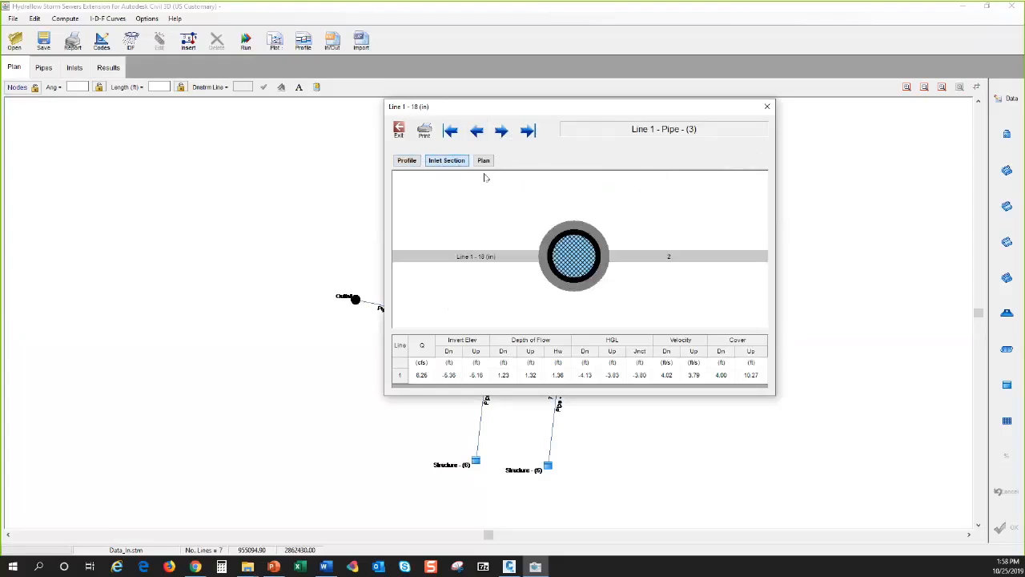
click(503, 132)
click(502, 132)
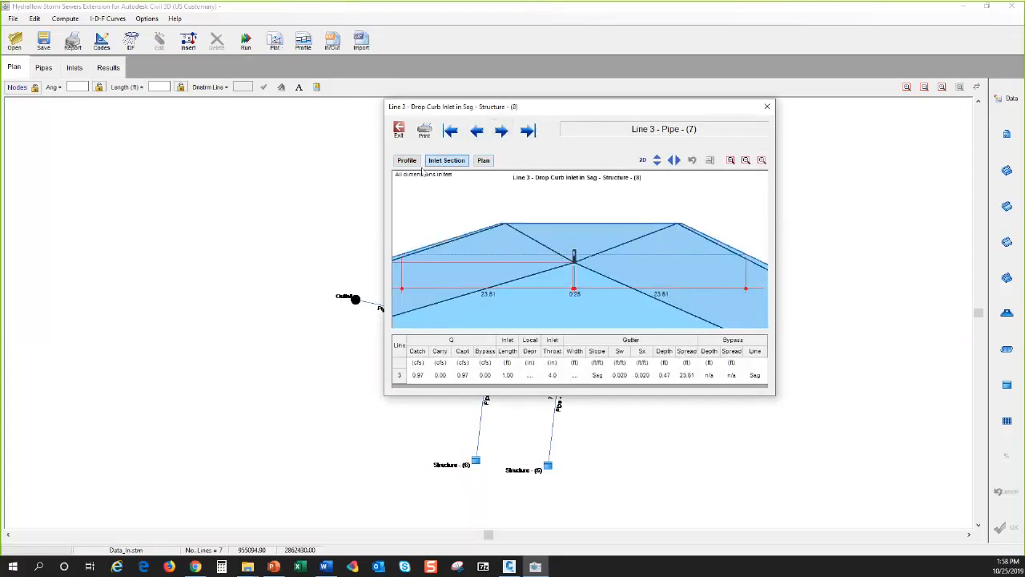
click(485, 161)
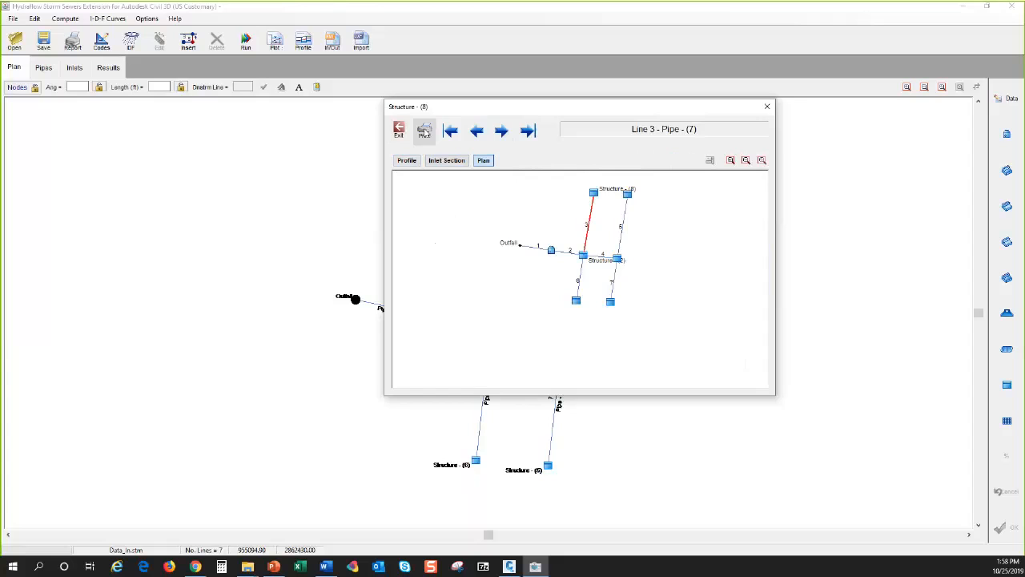
click(767, 107)
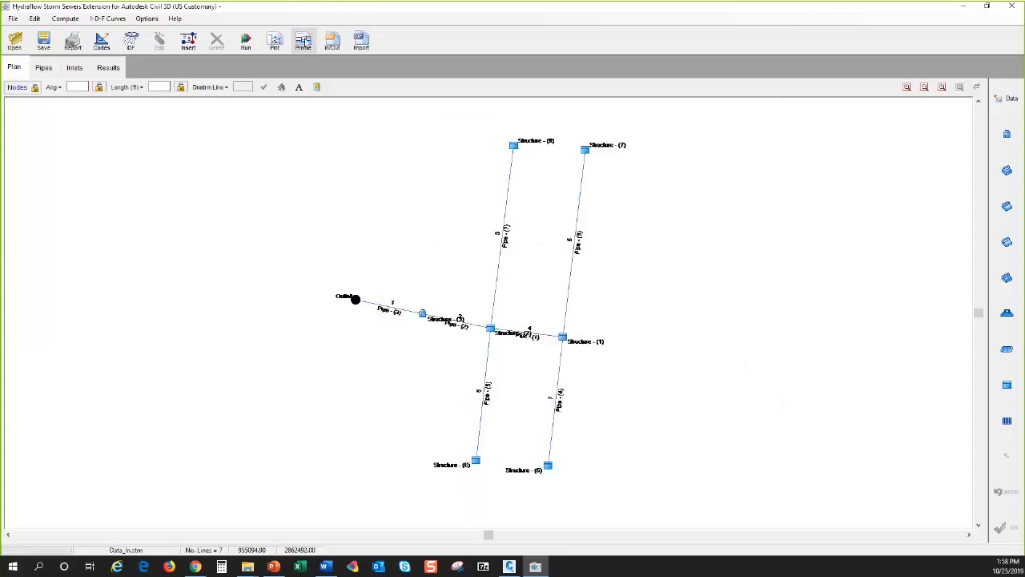
Display the storm sewer profile from line 1, Pipe - (3), to line 5, Pipe - (6), and close it after review
click(304, 41)
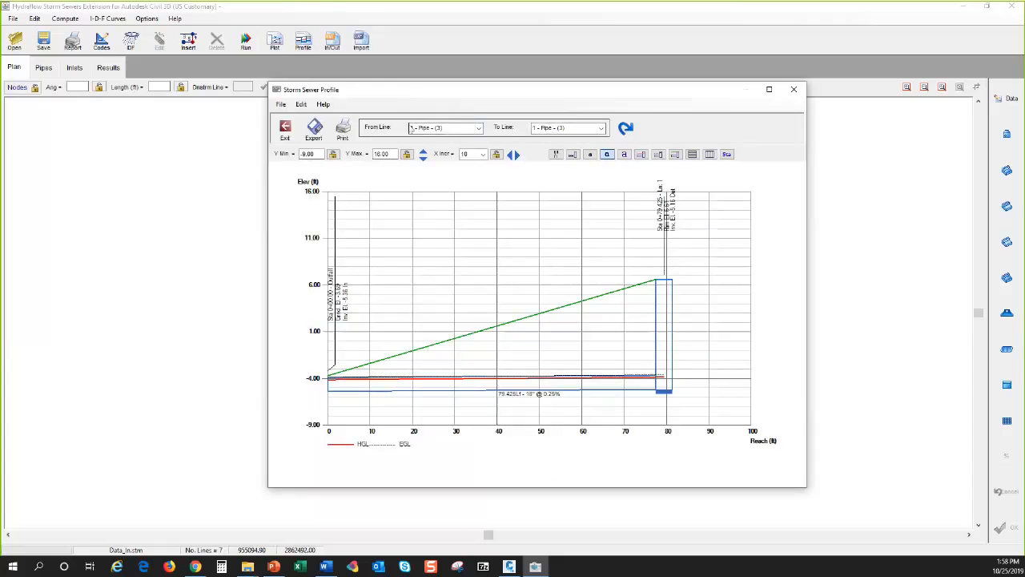
click(601, 129)
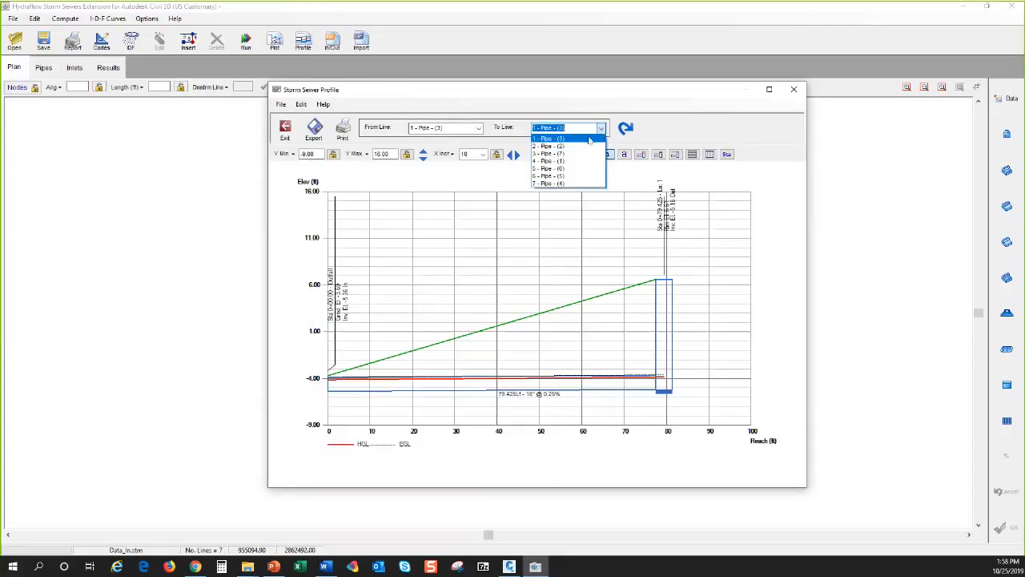
click(582, 169)
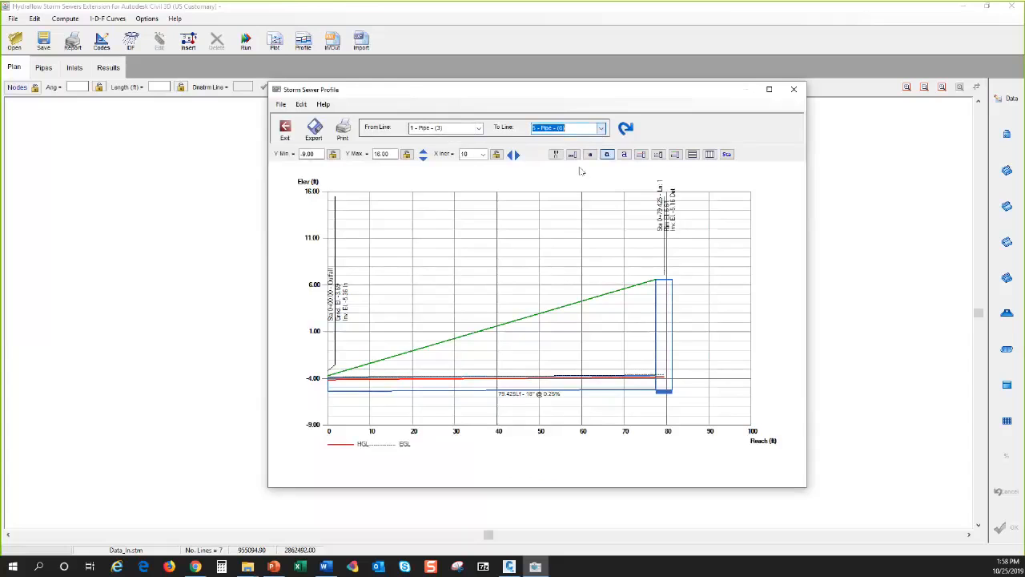
click(627, 132)
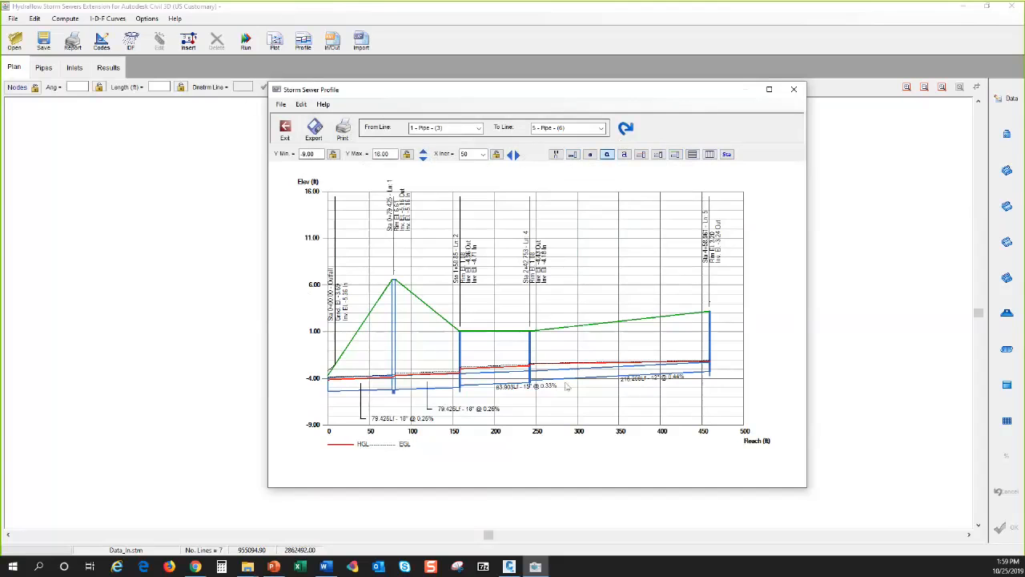
click(795, 90)
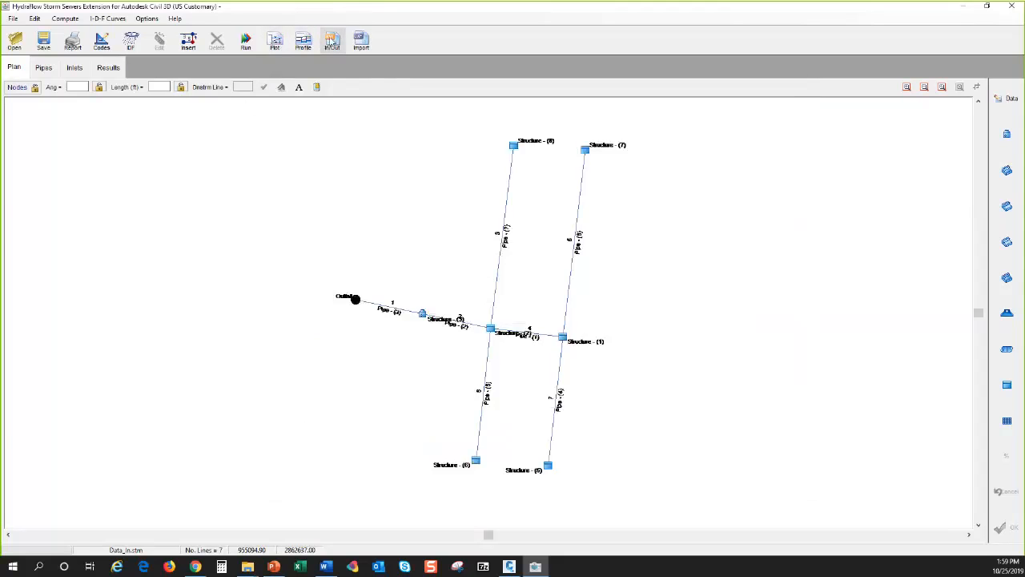
Examine the LandXML import/export options and the pipe layout import from DXF without importing anything
click(333, 40)
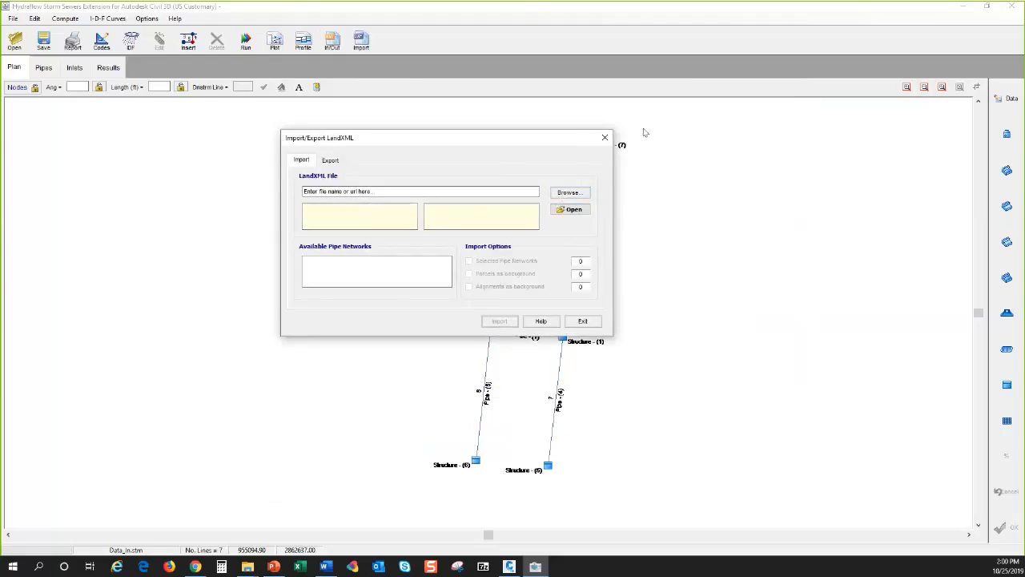
click(605, 138)
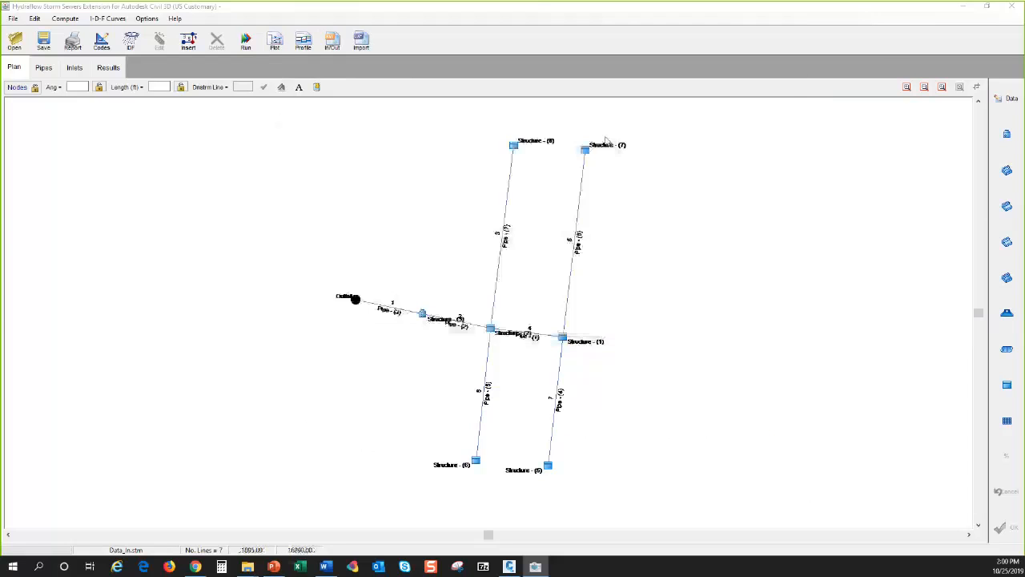
click(362, 45)
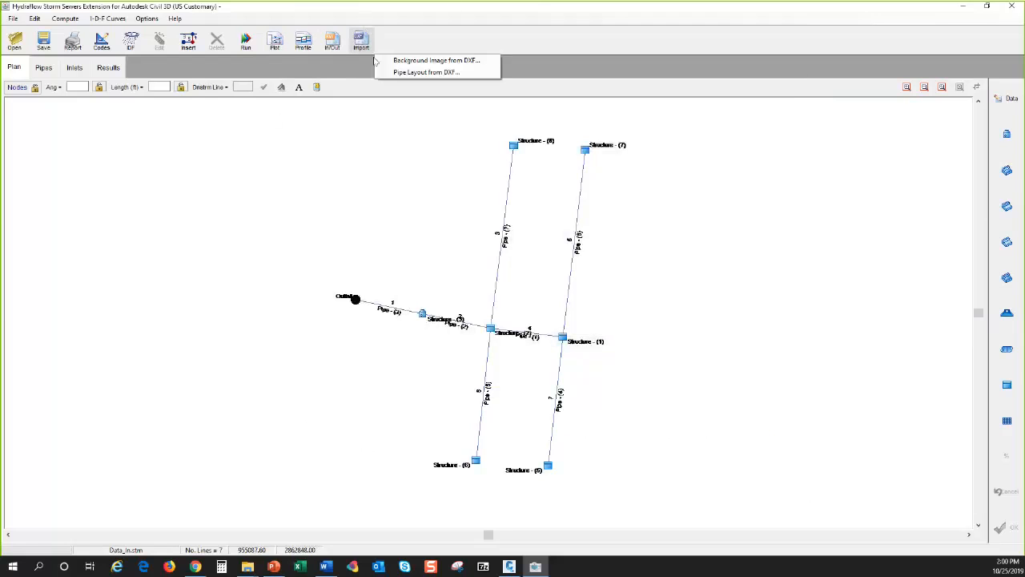
click(420, 72)
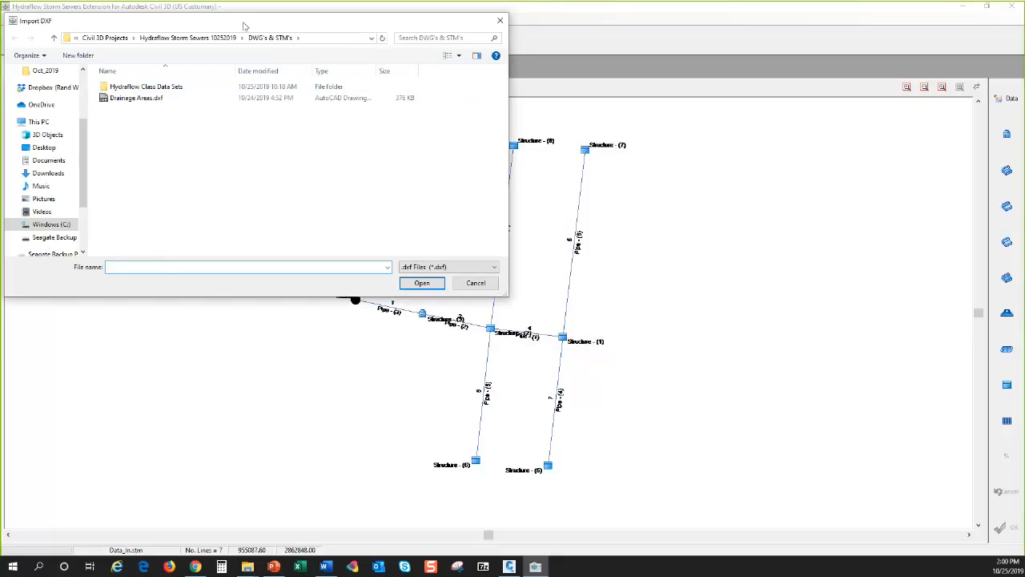
click(500, 21)
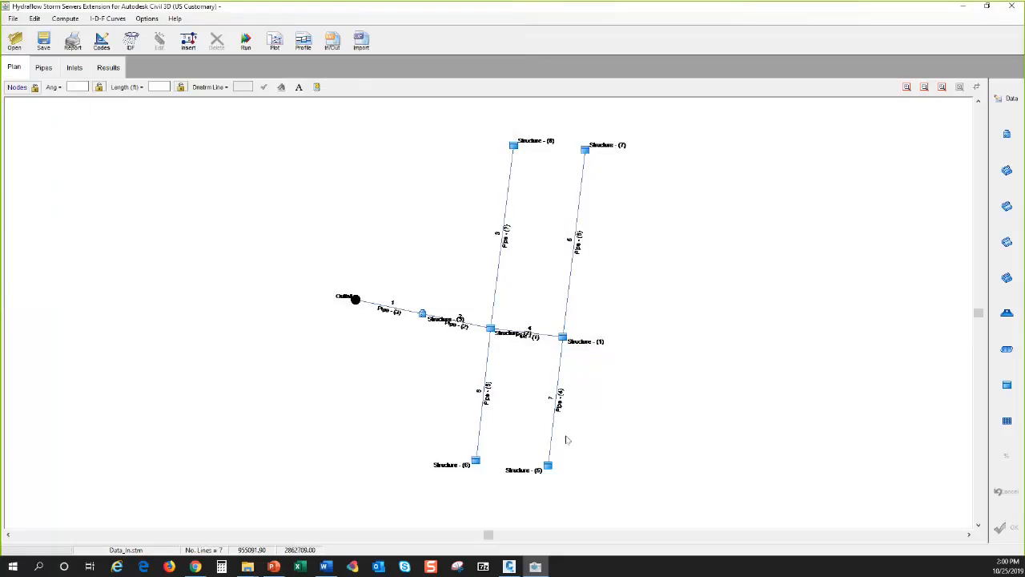
Save the project as the existing Data_In.stm file and exit Storm Sewers to return to Civil 3D
mouse_move(471, 323)
click(14, 19)
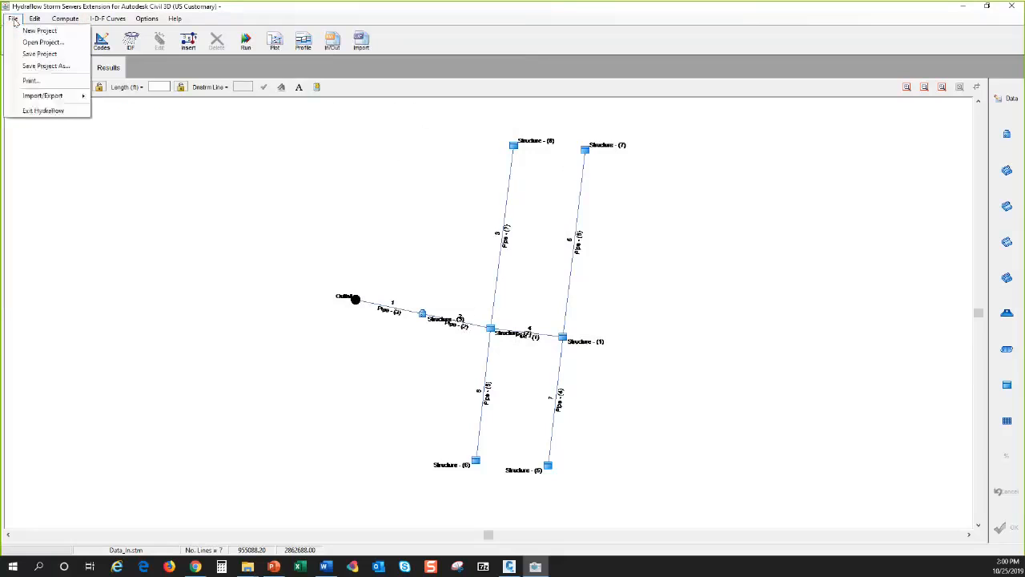
click(42, 54)
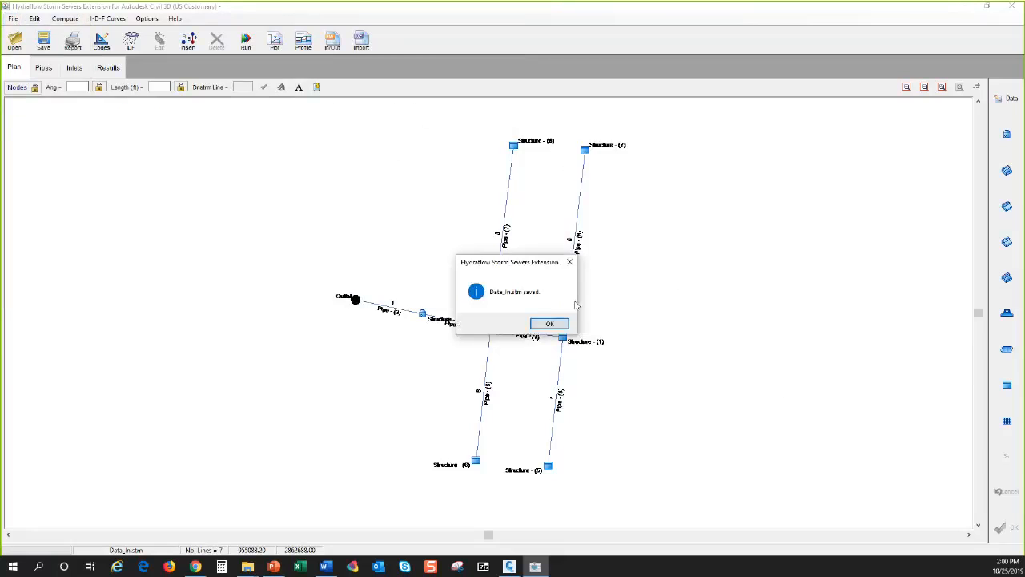
click(552, 325)
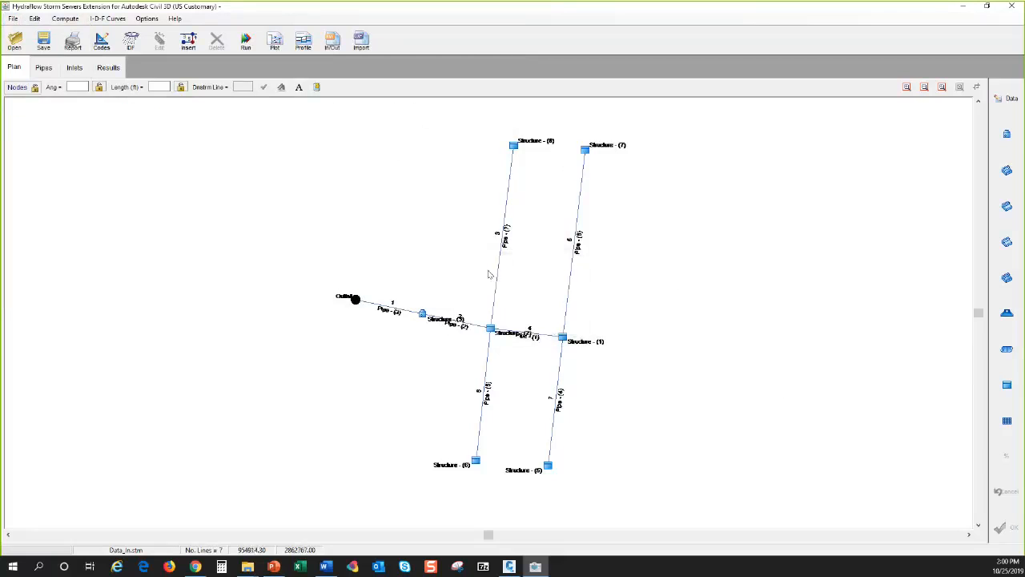
click(13, 19)
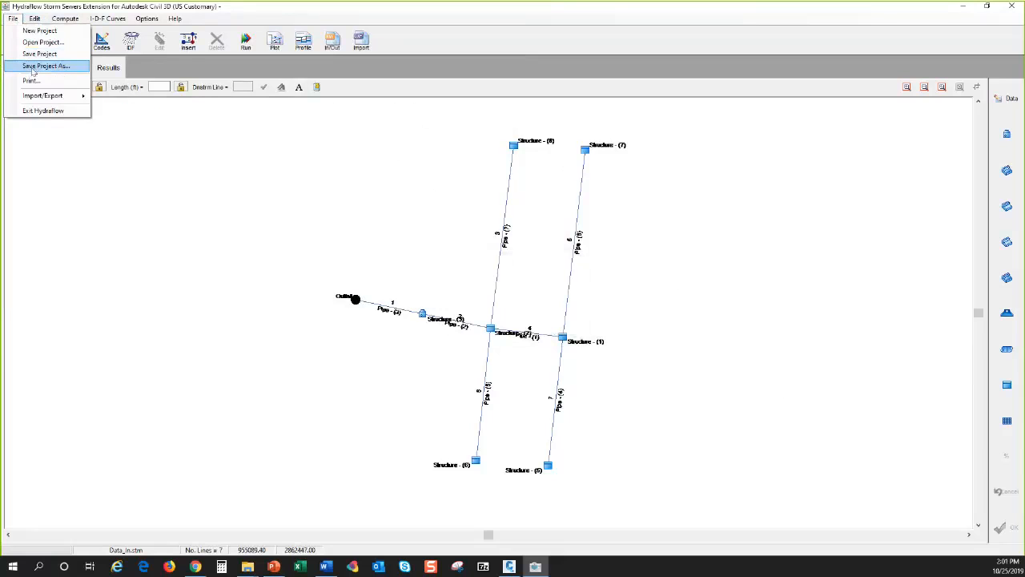
click(878, 208)
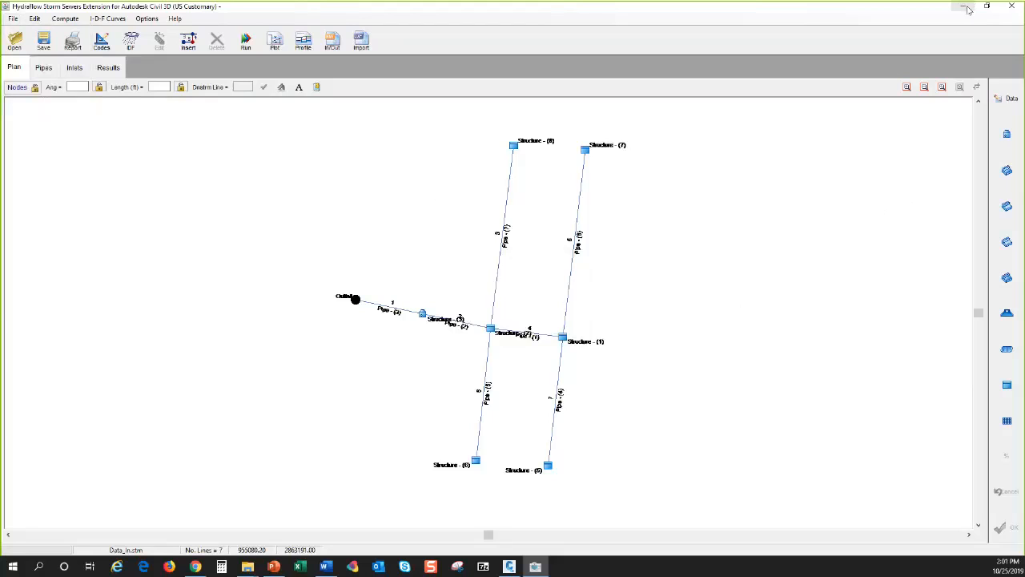
click(1013, 7)
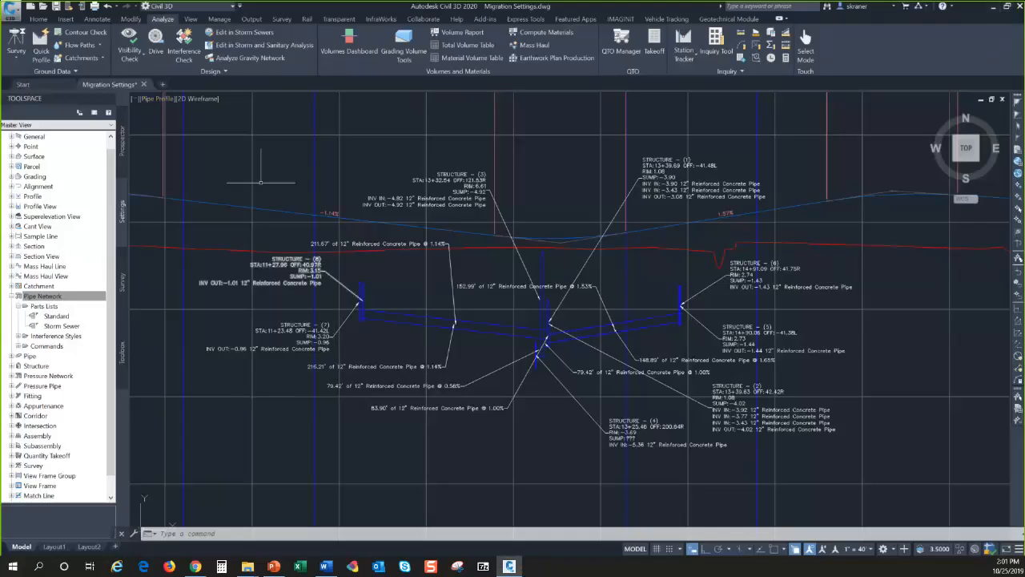
Start a Storm Sewers file import in the drawing and browse to the DWG's & STM's folder inside Hydraflow Storm Sewers 10252019
click(66, 20)
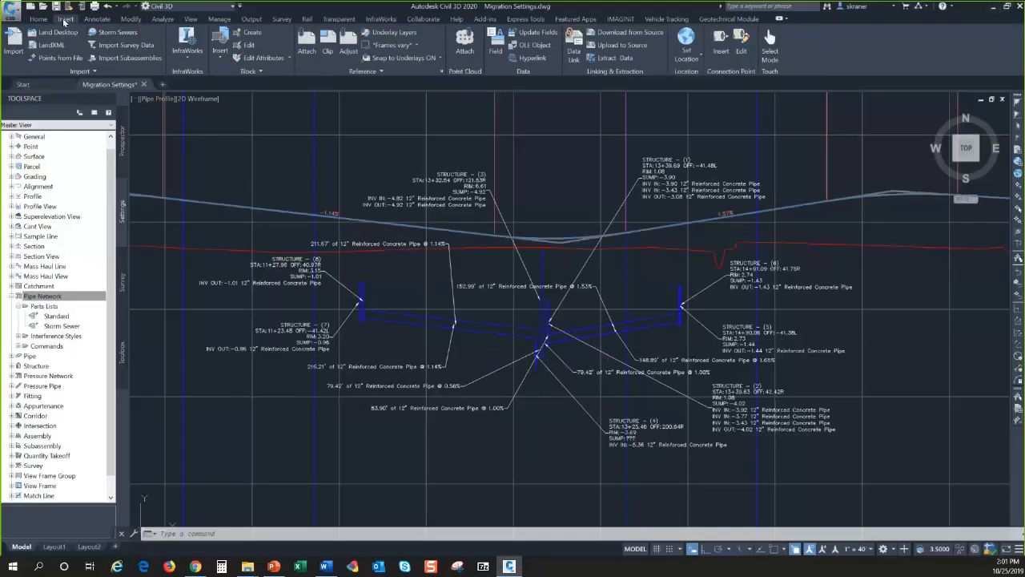
click(106, 33)
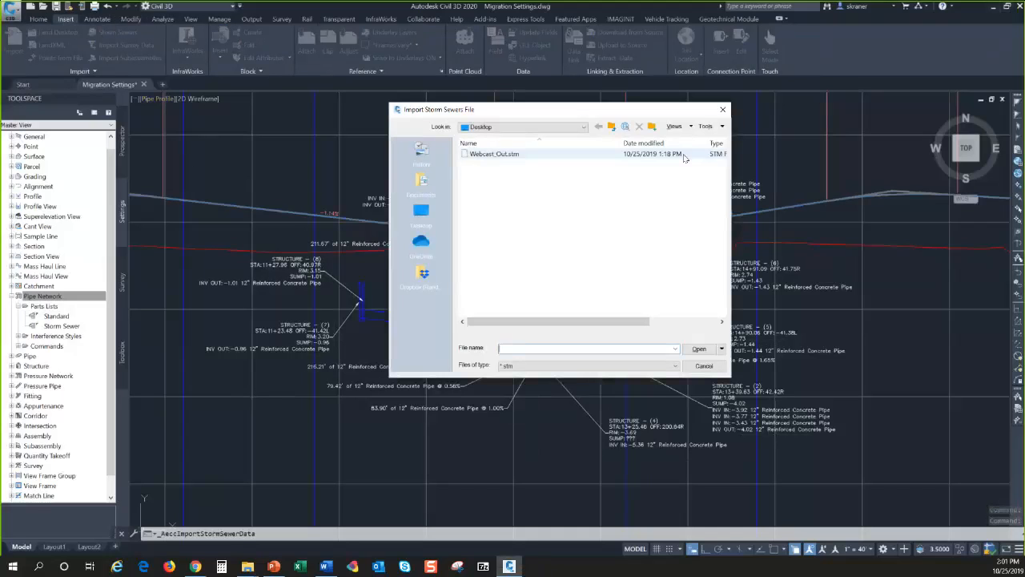
click(585, 129)
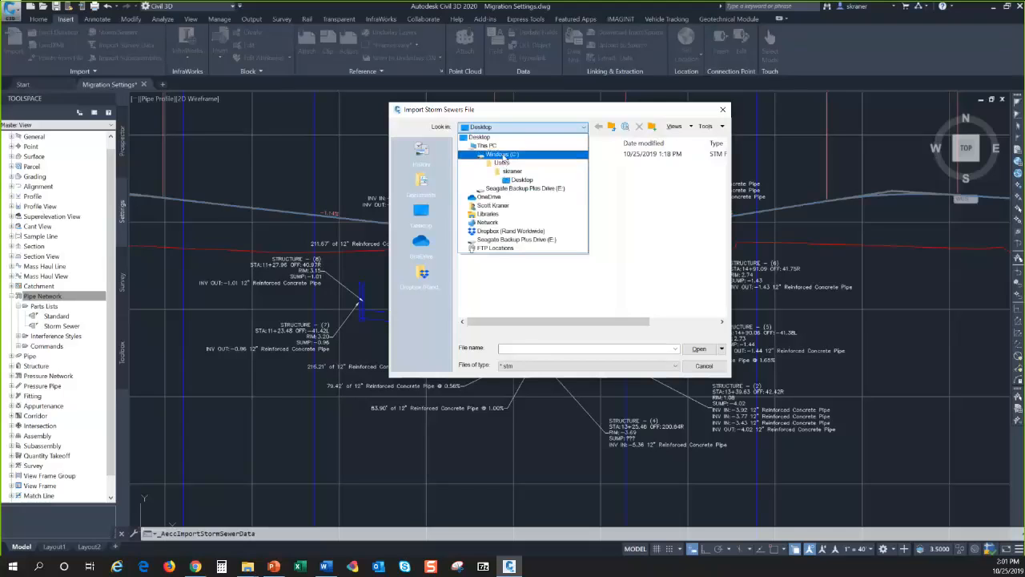
click(502, 154)
double_click(486, 193)
double_click(492, 154)
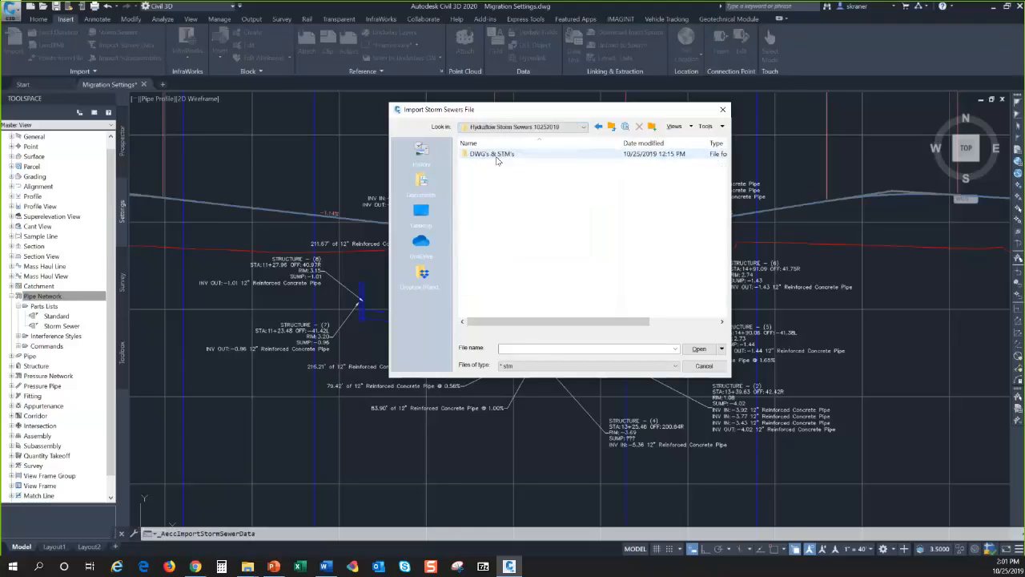
double_click(492, 154)
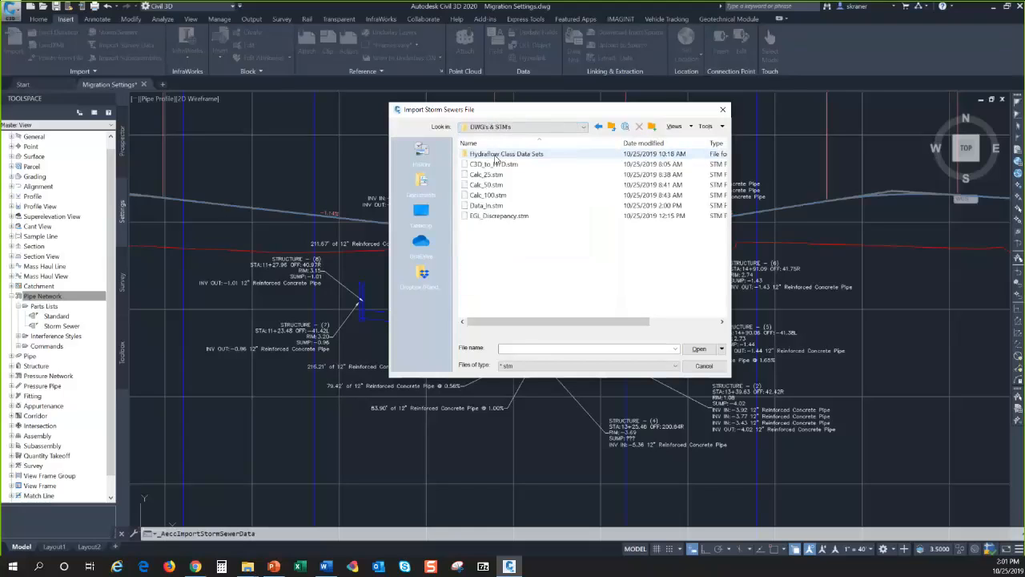
Import Data_In.stm and update the existing pipe network with its data
click(497, 206)
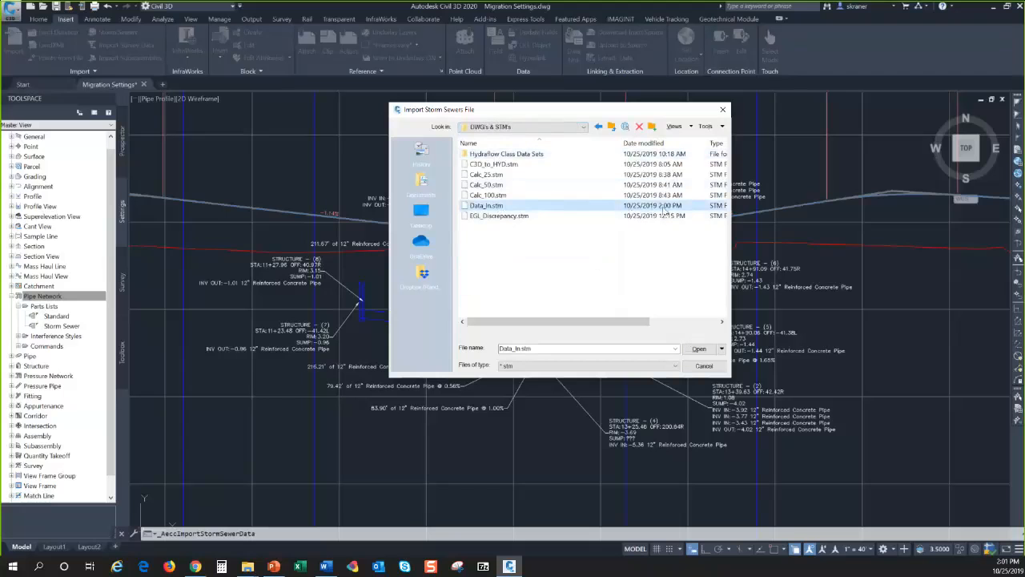
click(700, 350)
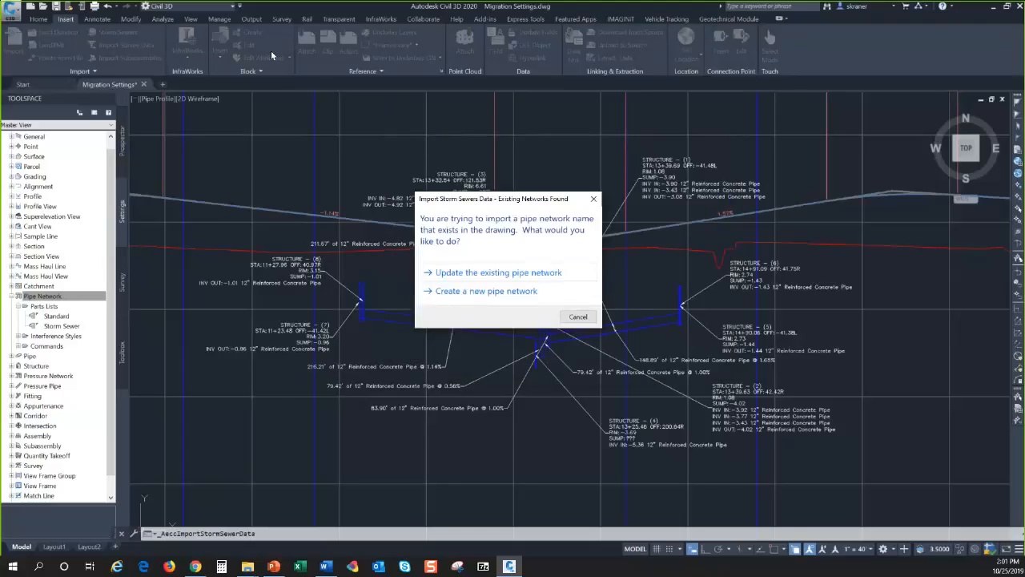
drag(540, 199, 271, 51)
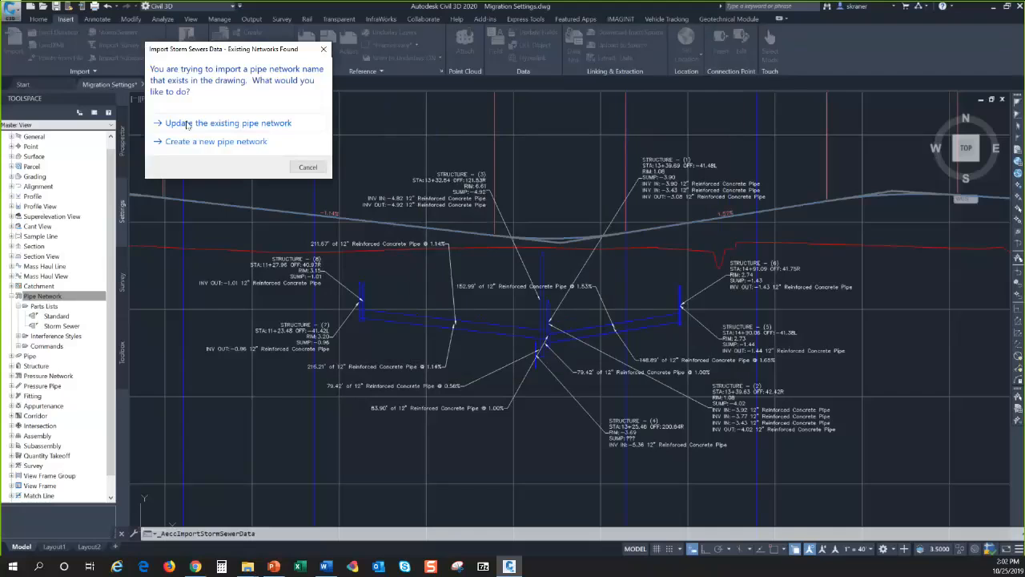
click(187, 125)
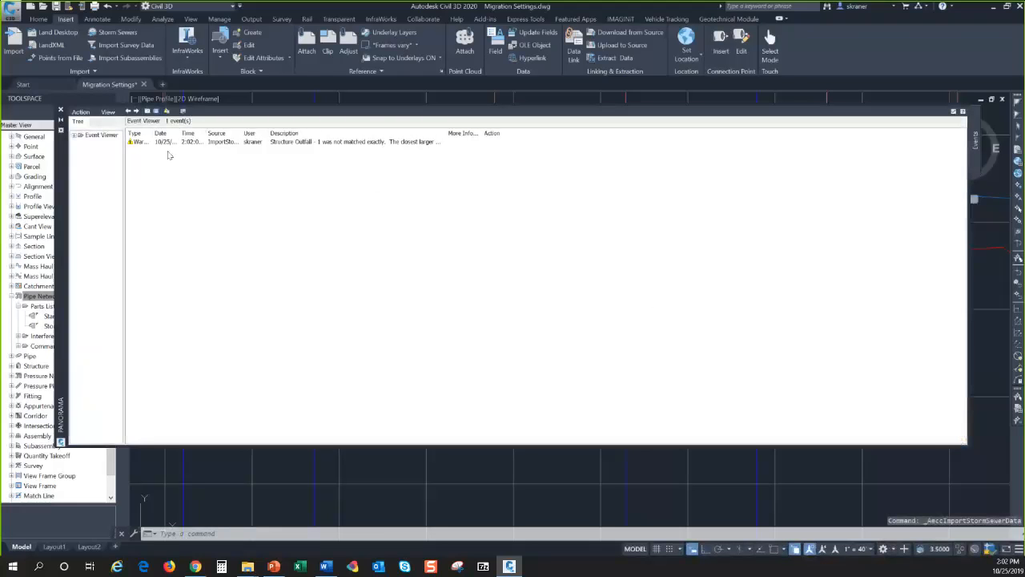
Widen the Event Viewer columns to read the import event in full and clear all events
drag(153, 133, 458, 129)
drag(637, 129, 735, 129)
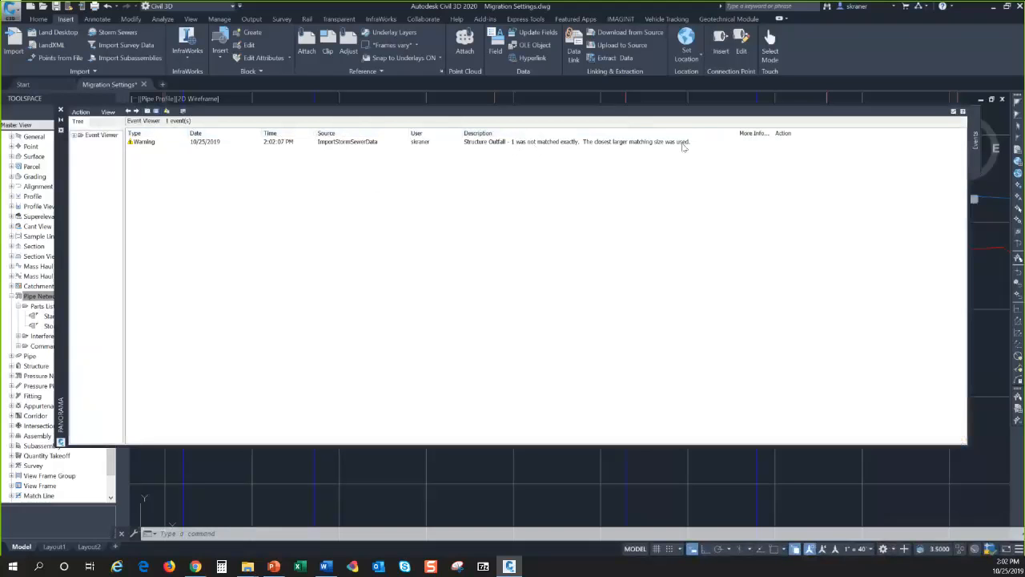
click(81, 112)
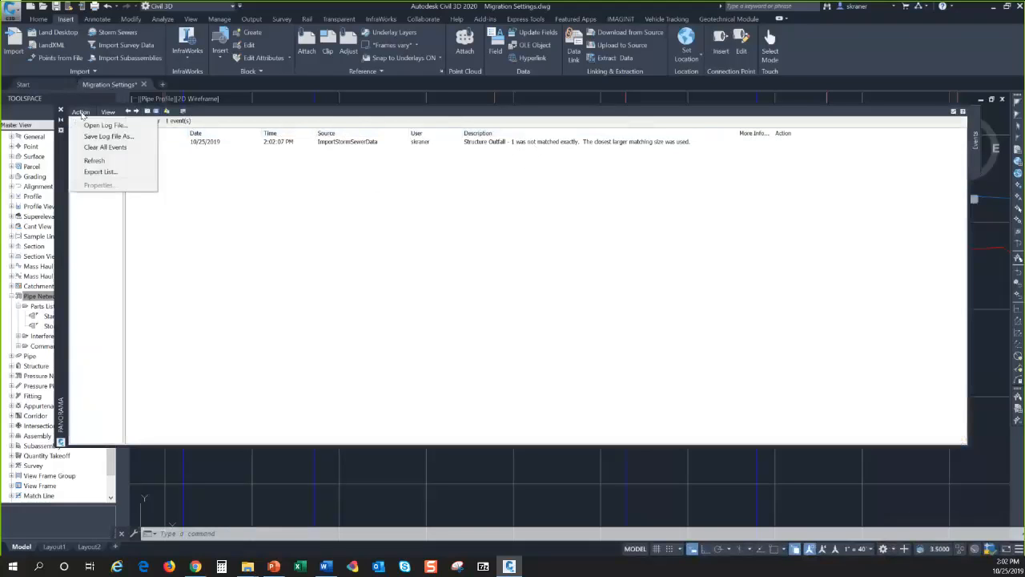
click(100, 148)
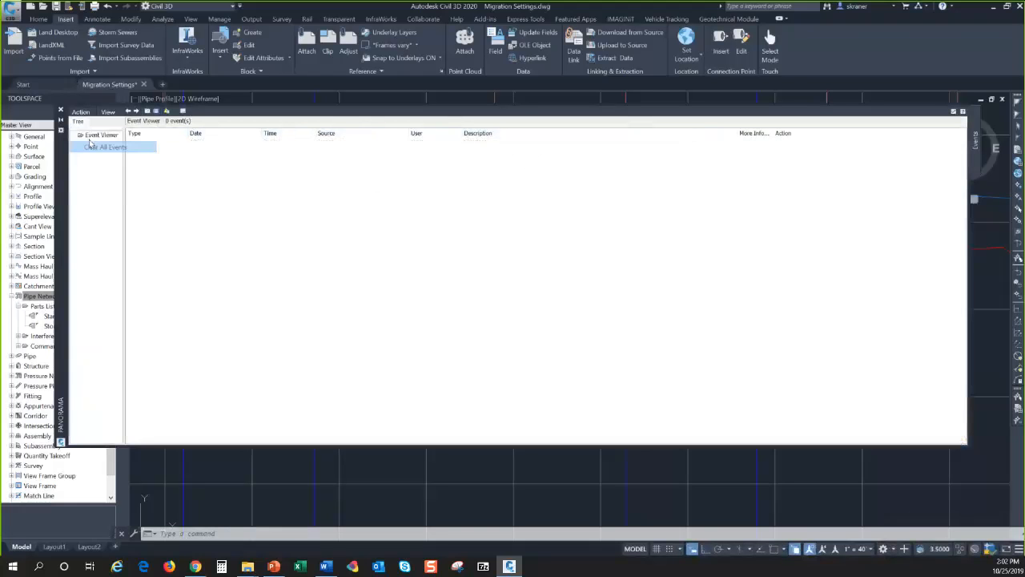
Close the Event Viewer and move the 79.42' pipe label just below the overlapping 216.21' pipe label in the profile view
click(61, 110)
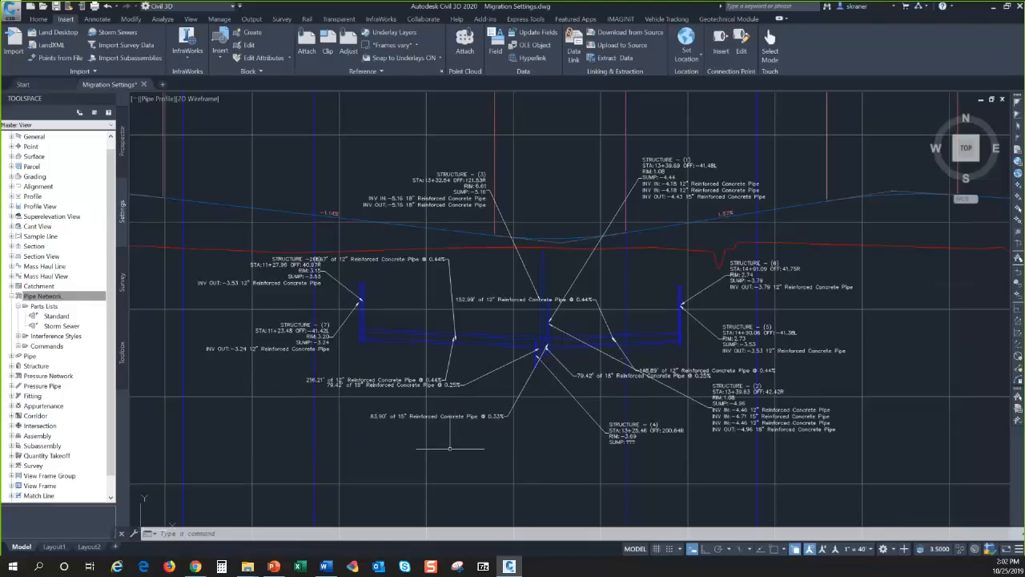
click(468, 383)
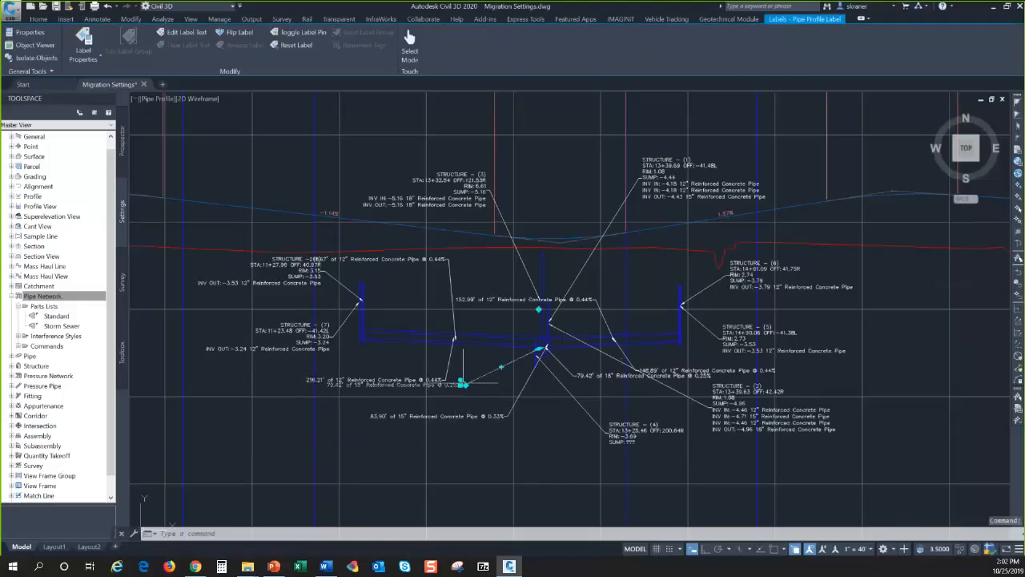
click(460, 391)
click(462, 396)
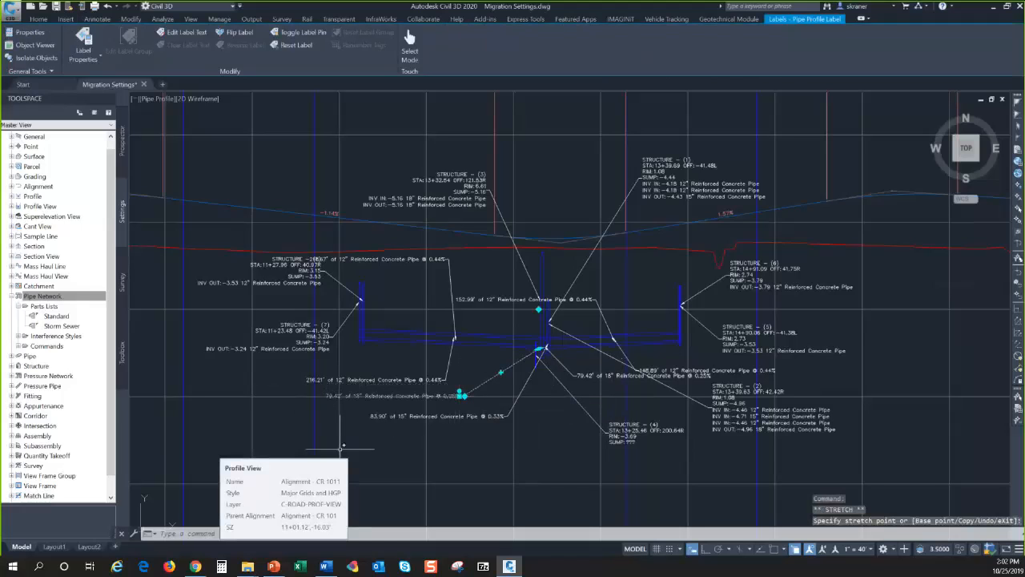
key(Escape)
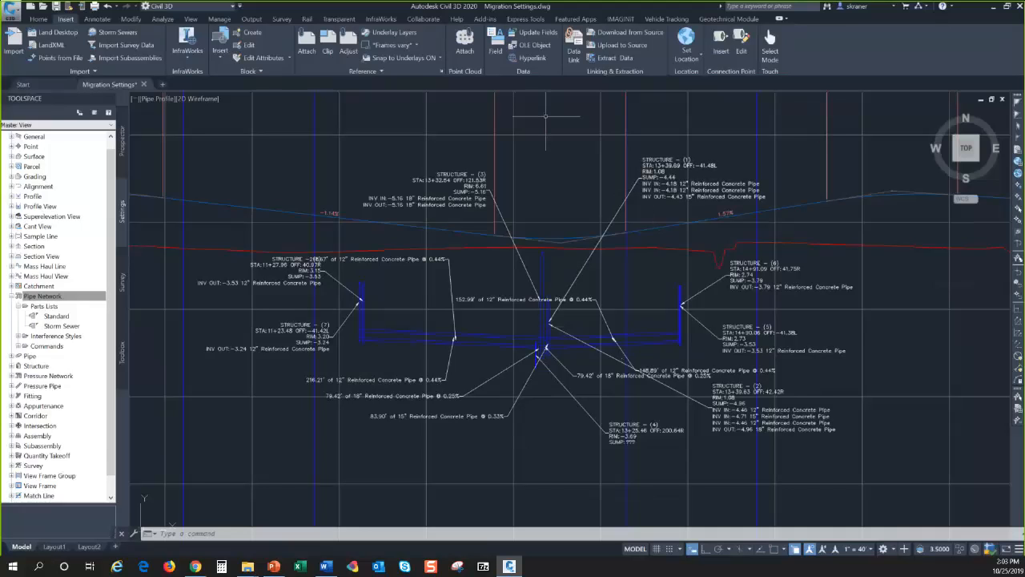
Bring up the analysis tools for the gravity pipe network
mouse_move(546, 116)
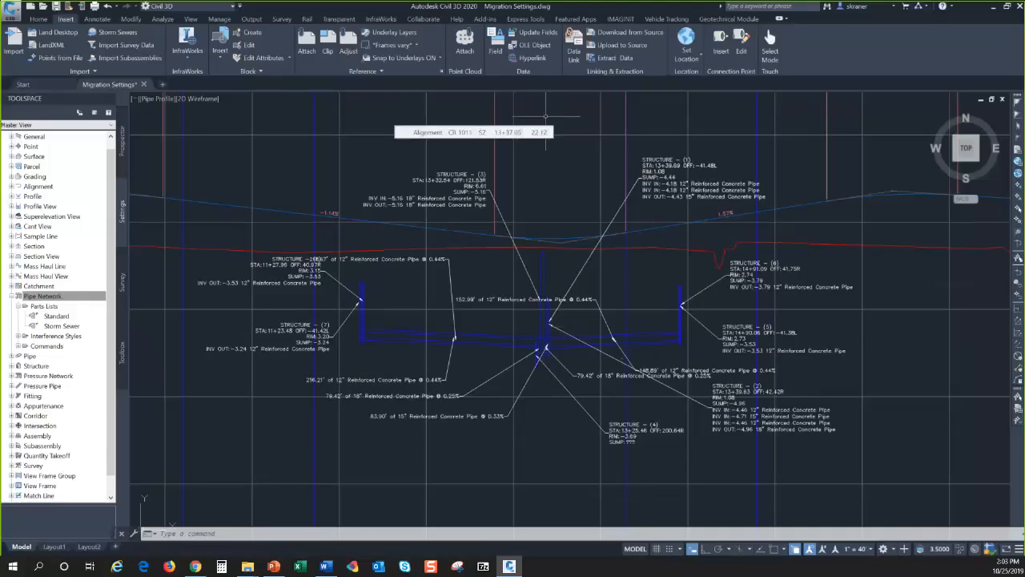
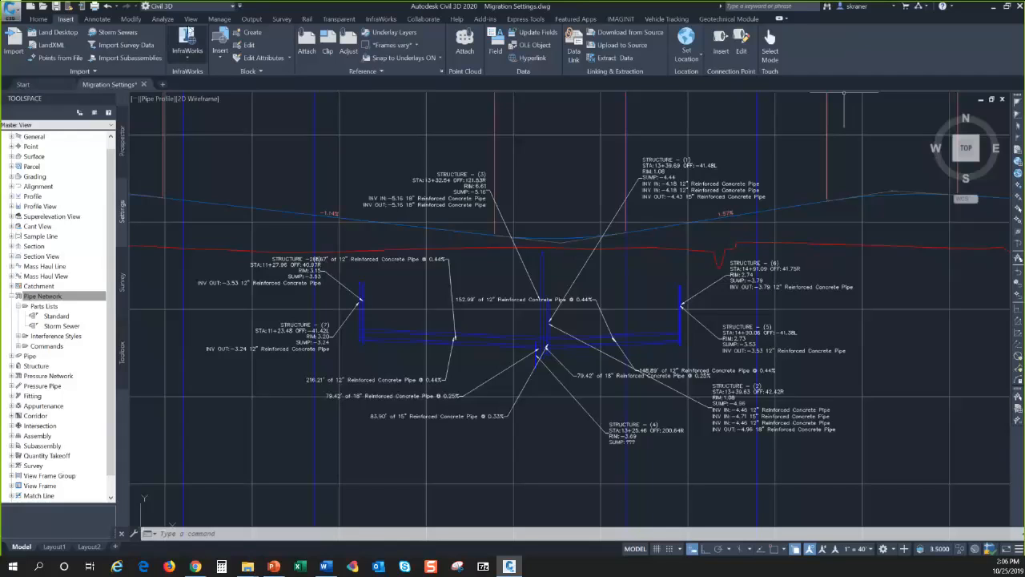
click(163, 18)
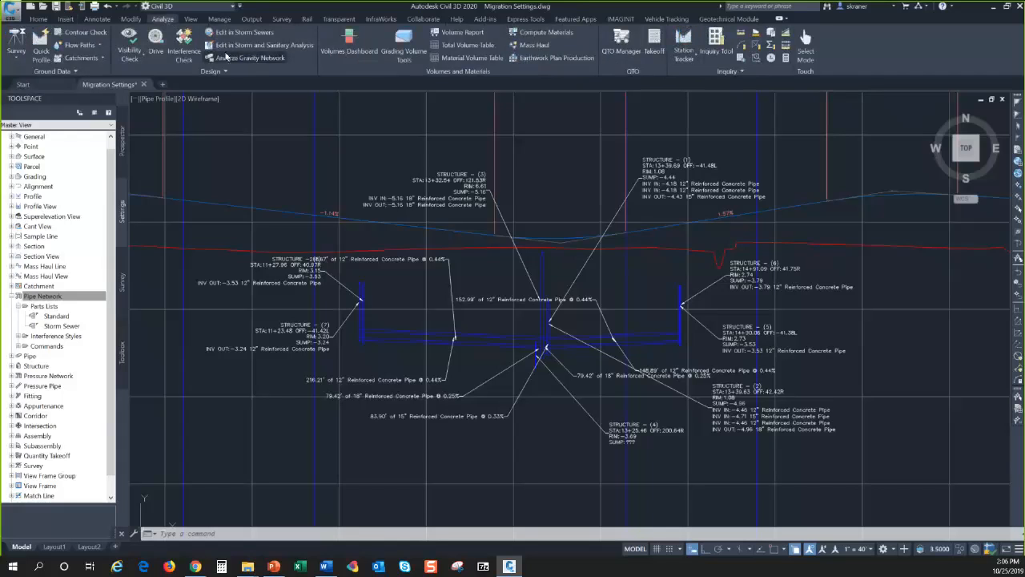